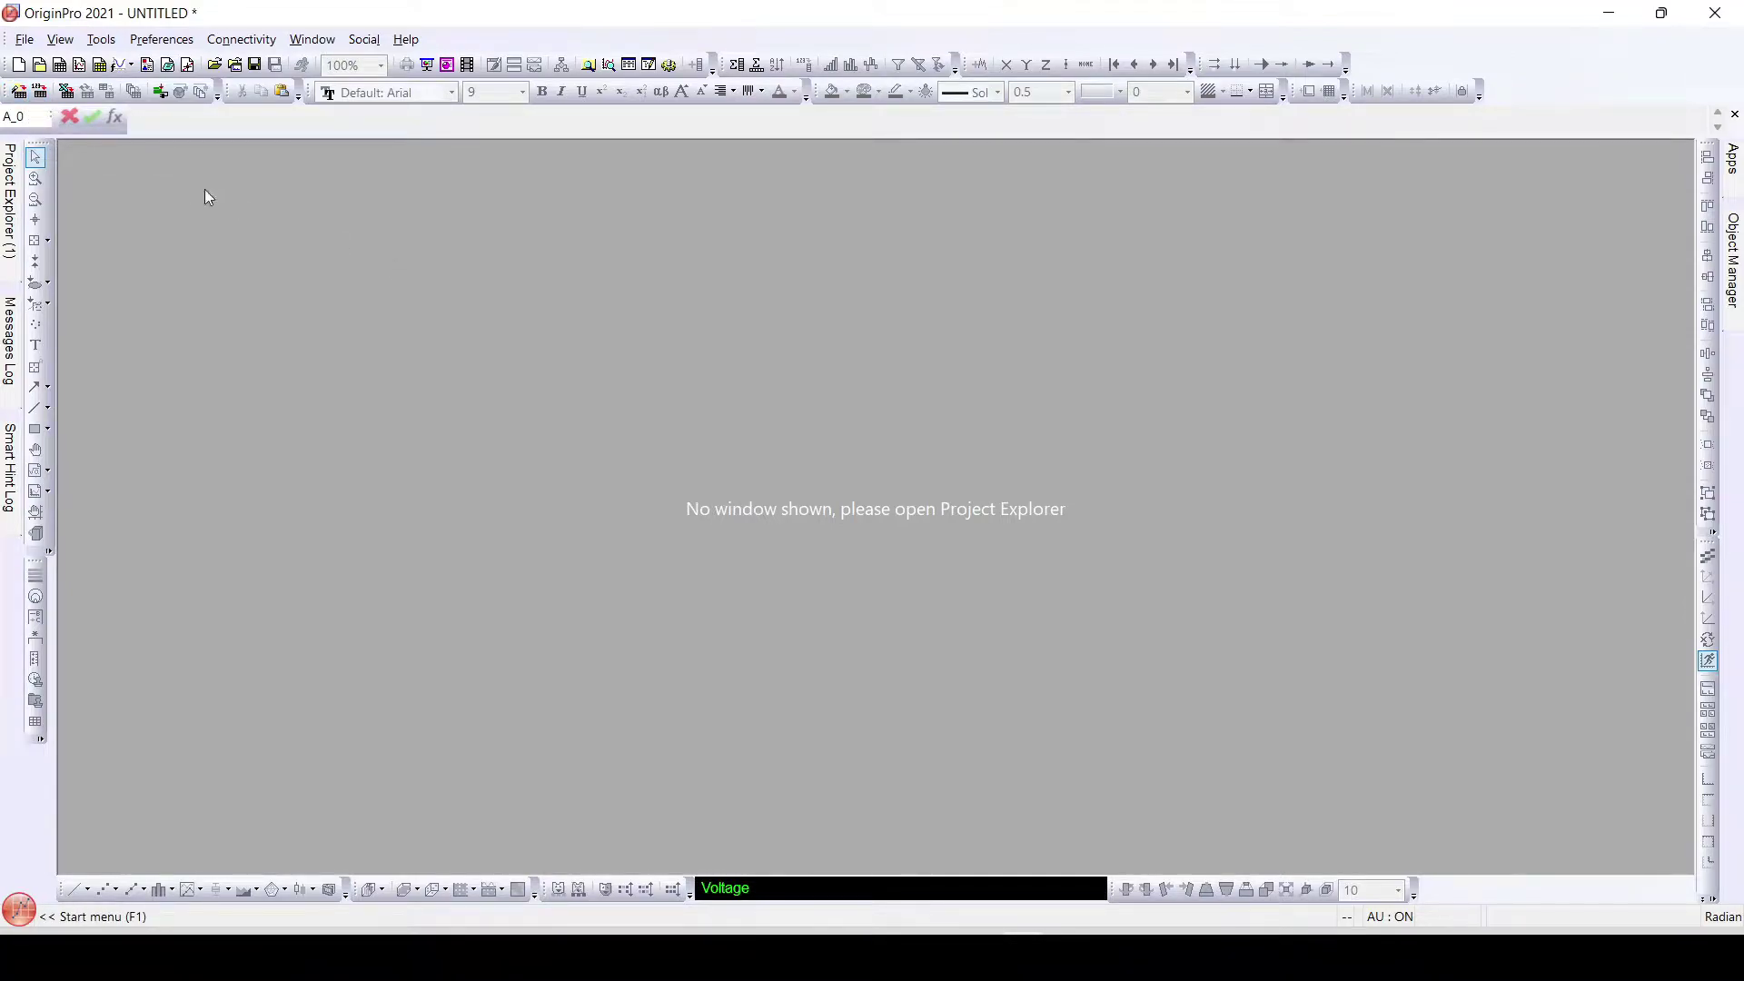
Step: Create a new Book1 workbook, move it up-left, and select its A and B columns
{"action": "key", "text": "ctrl+n"}
{"action": "left_click_drag", "start_coordinate": [487, 337], "coordinate": [443, 237]}
{"action": "left_click_drag", "start_coordinate": [343, 276], "coordinate": [427, 278]}
Step: Add every .DTA file from the CV folder to the ASCII import file list
{"action": "left_click", "coordinate": [19, 92]}
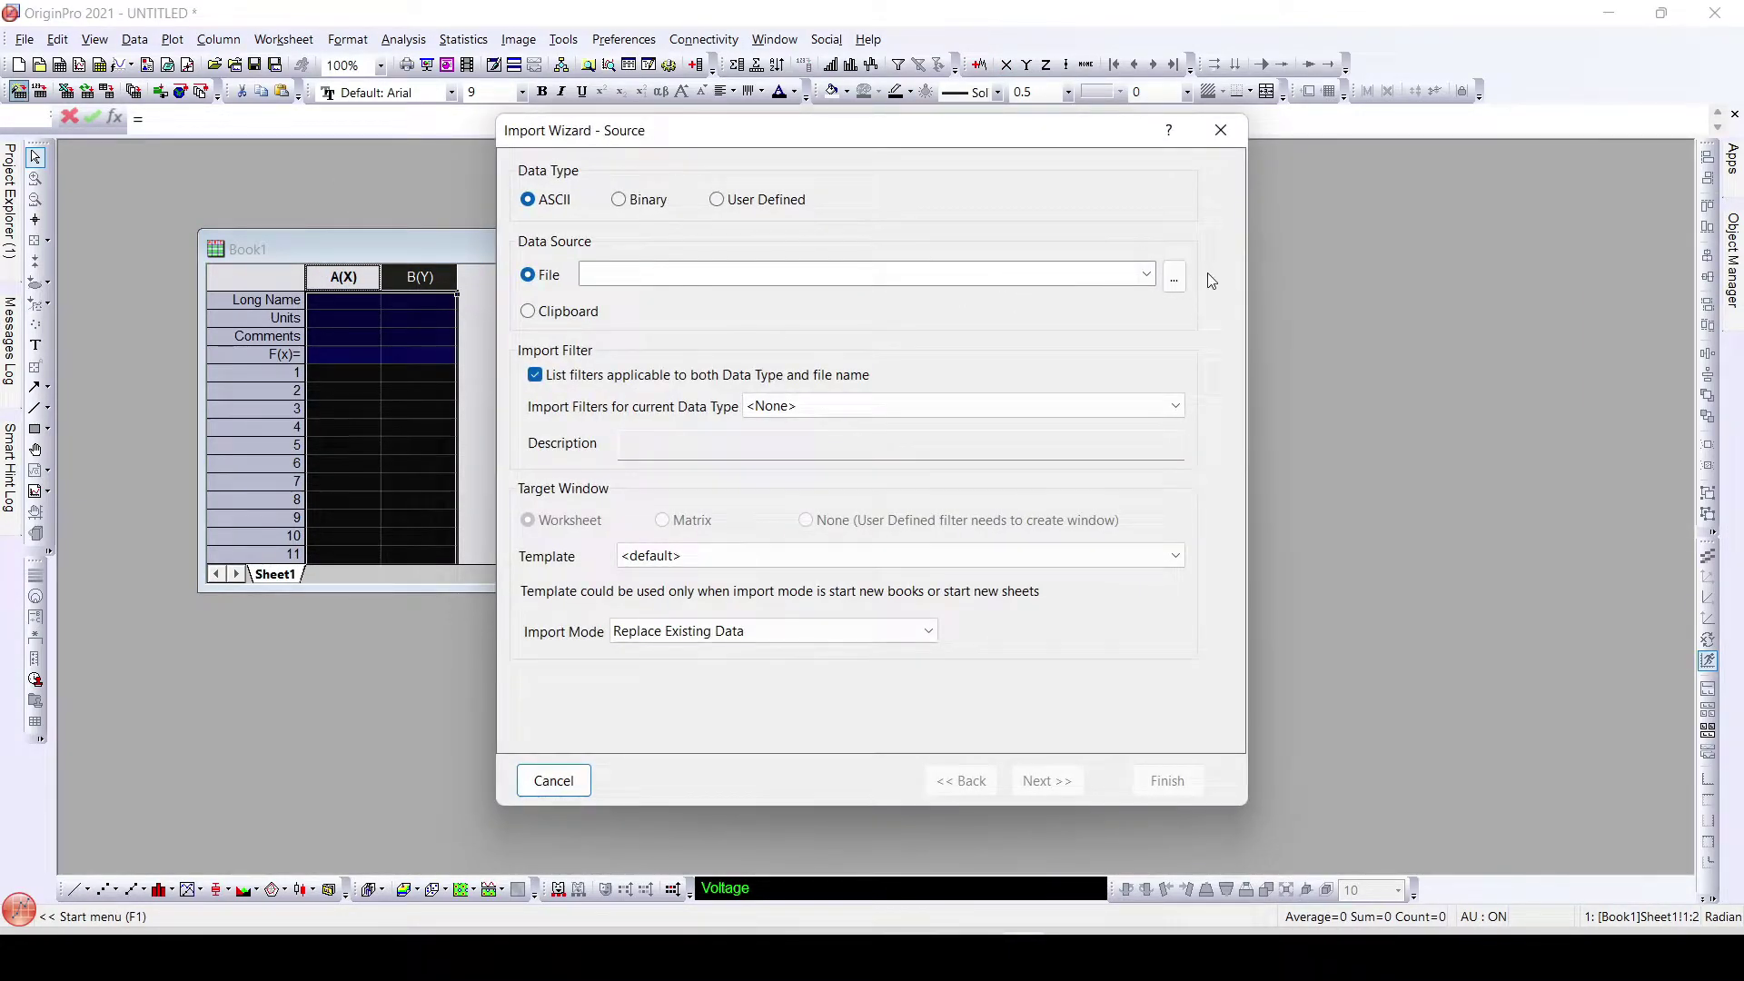
{"action": "left_click", "coordinate": [1174, 278]}
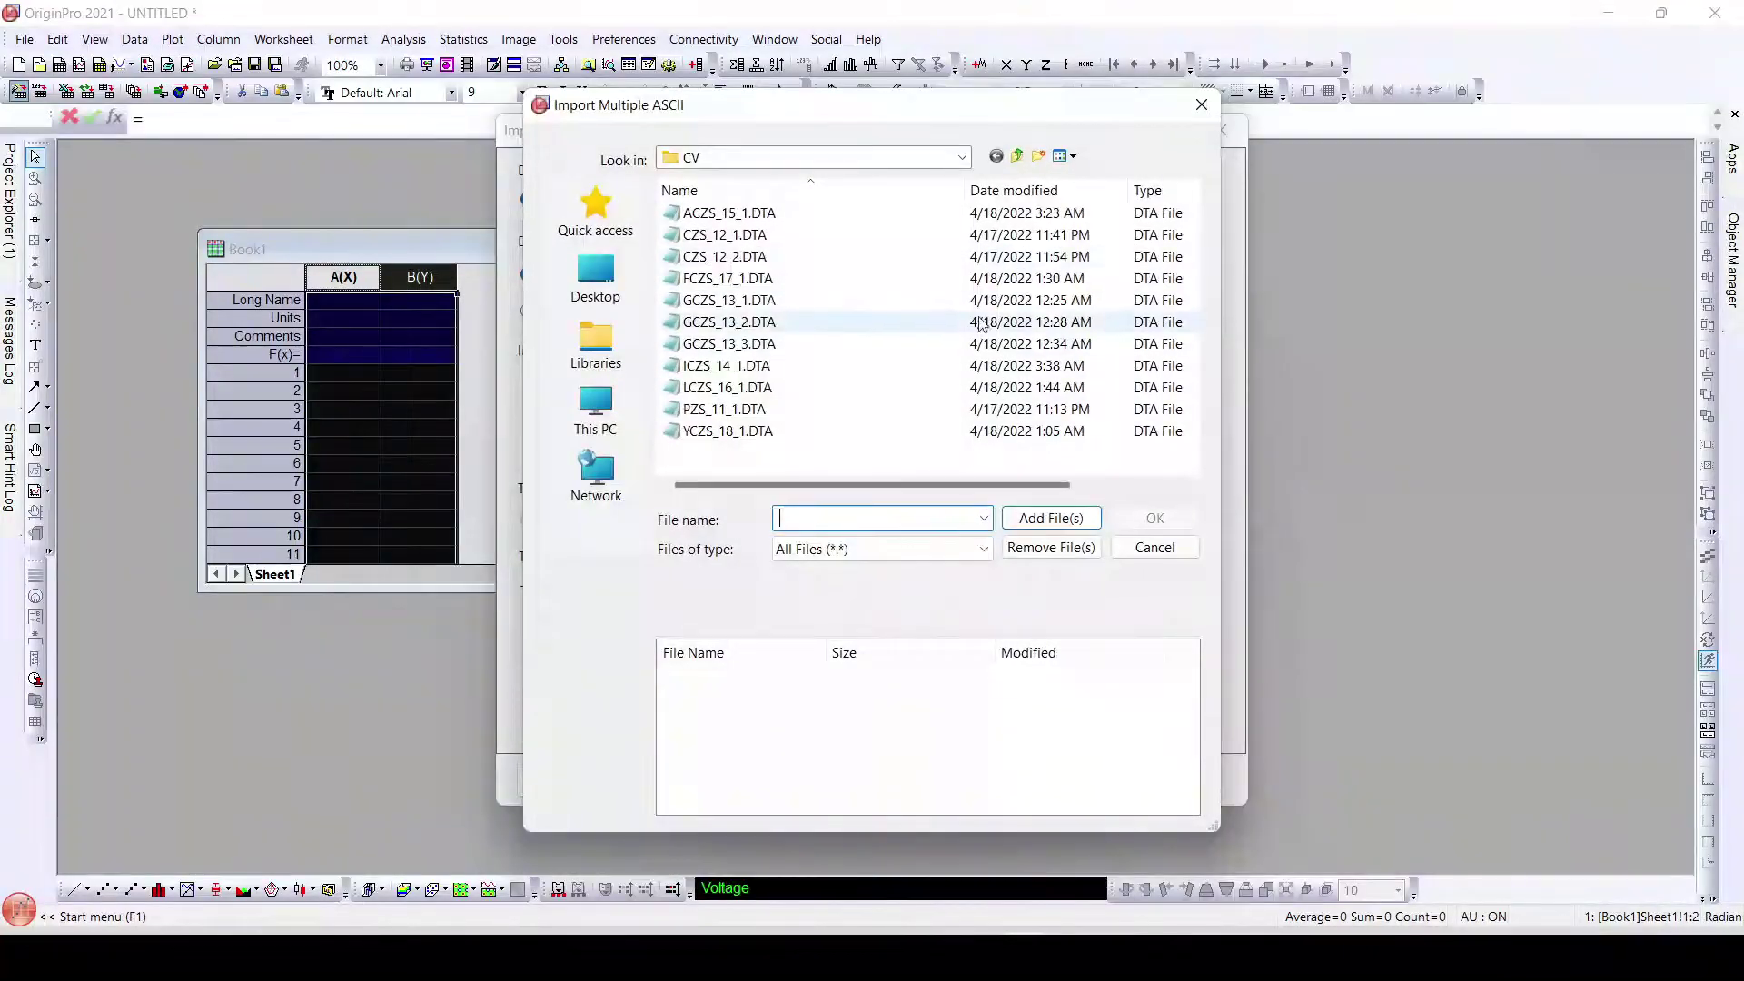
{"action": "left_click", "coordinate": [756, 214]}
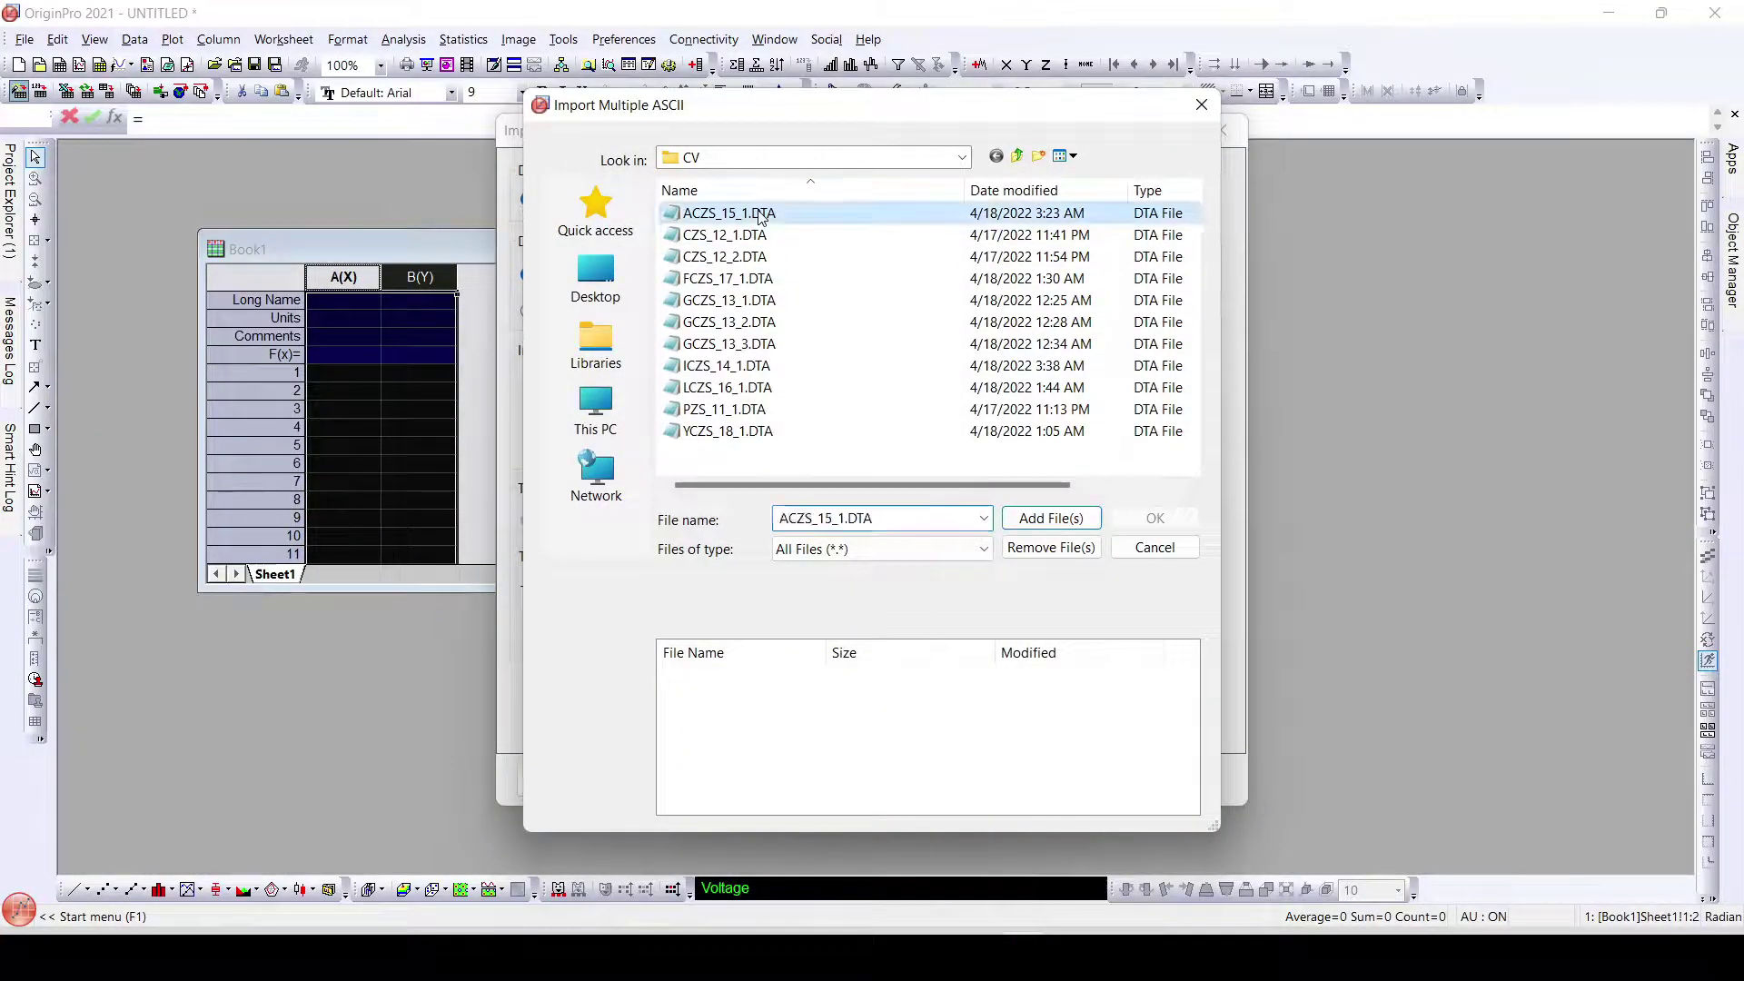
{"action": "left_click", "coordinate": [737, 432], "text": "shift"}
{"action": "left_click", "coordinate": [1085, 519]}
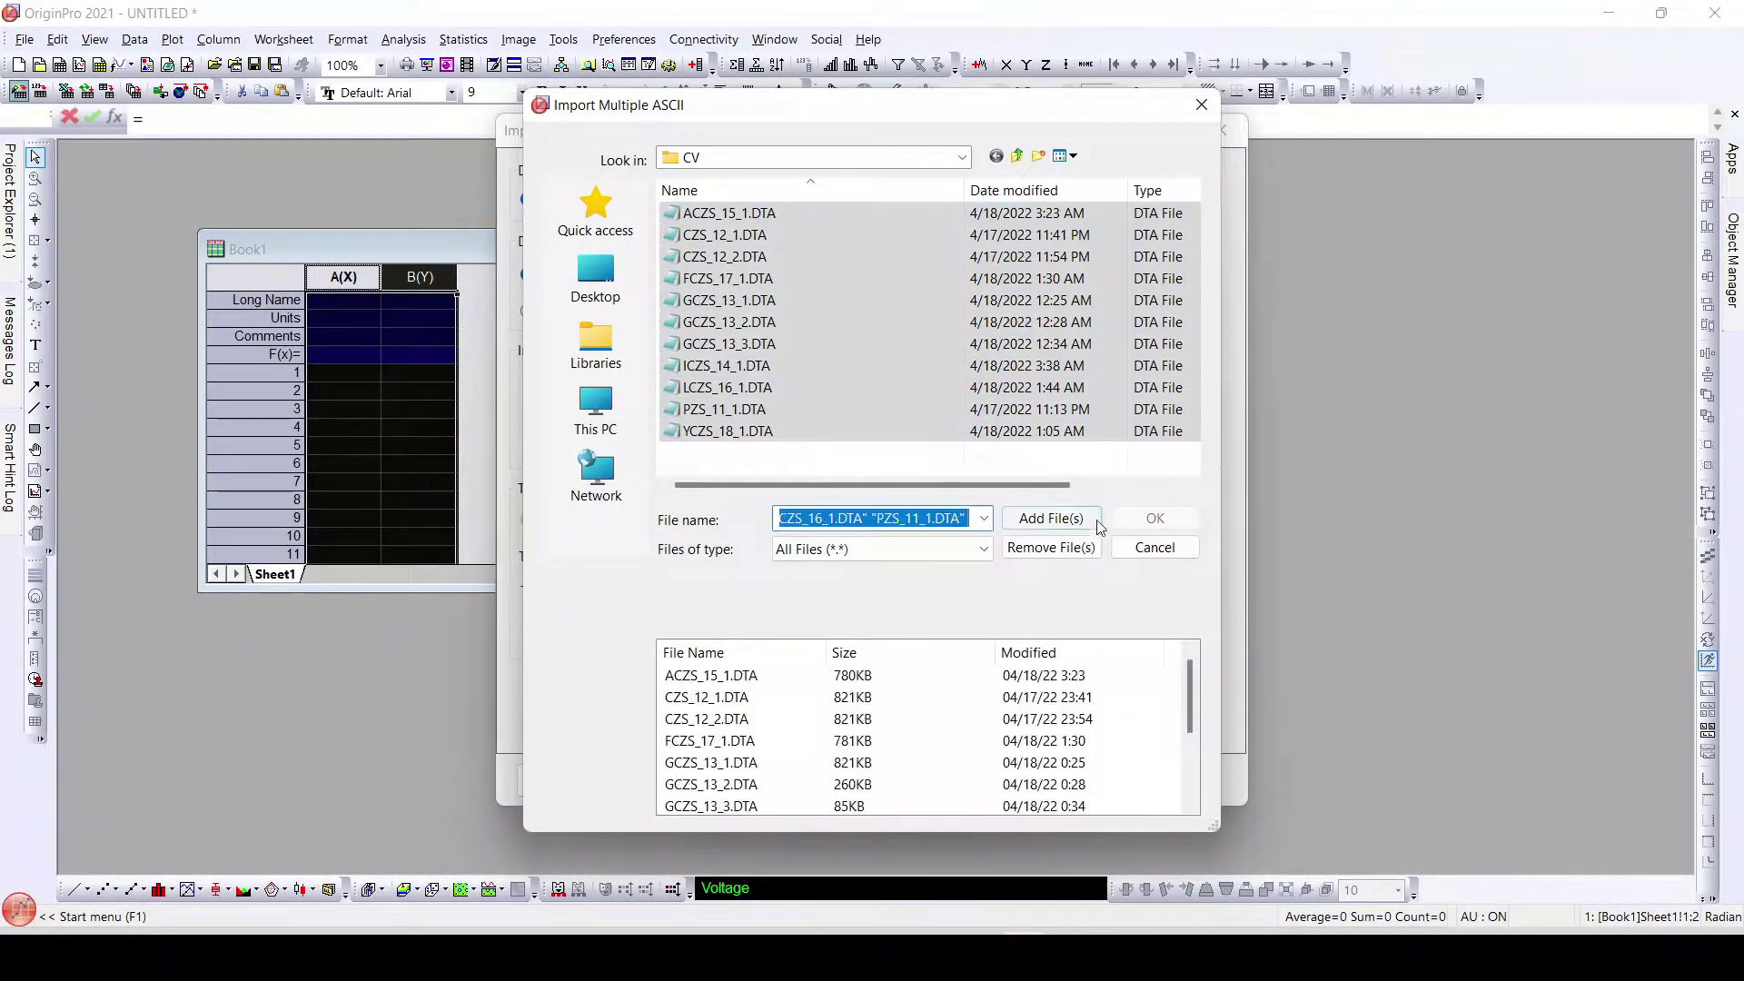
{"action": "left_click", "coordinate": [1152, 519]}
Step: Preview 200 lines of the file headers and continue past the Header Lines settings
{"action": "left_click", "coordinate": [1063, 783]}
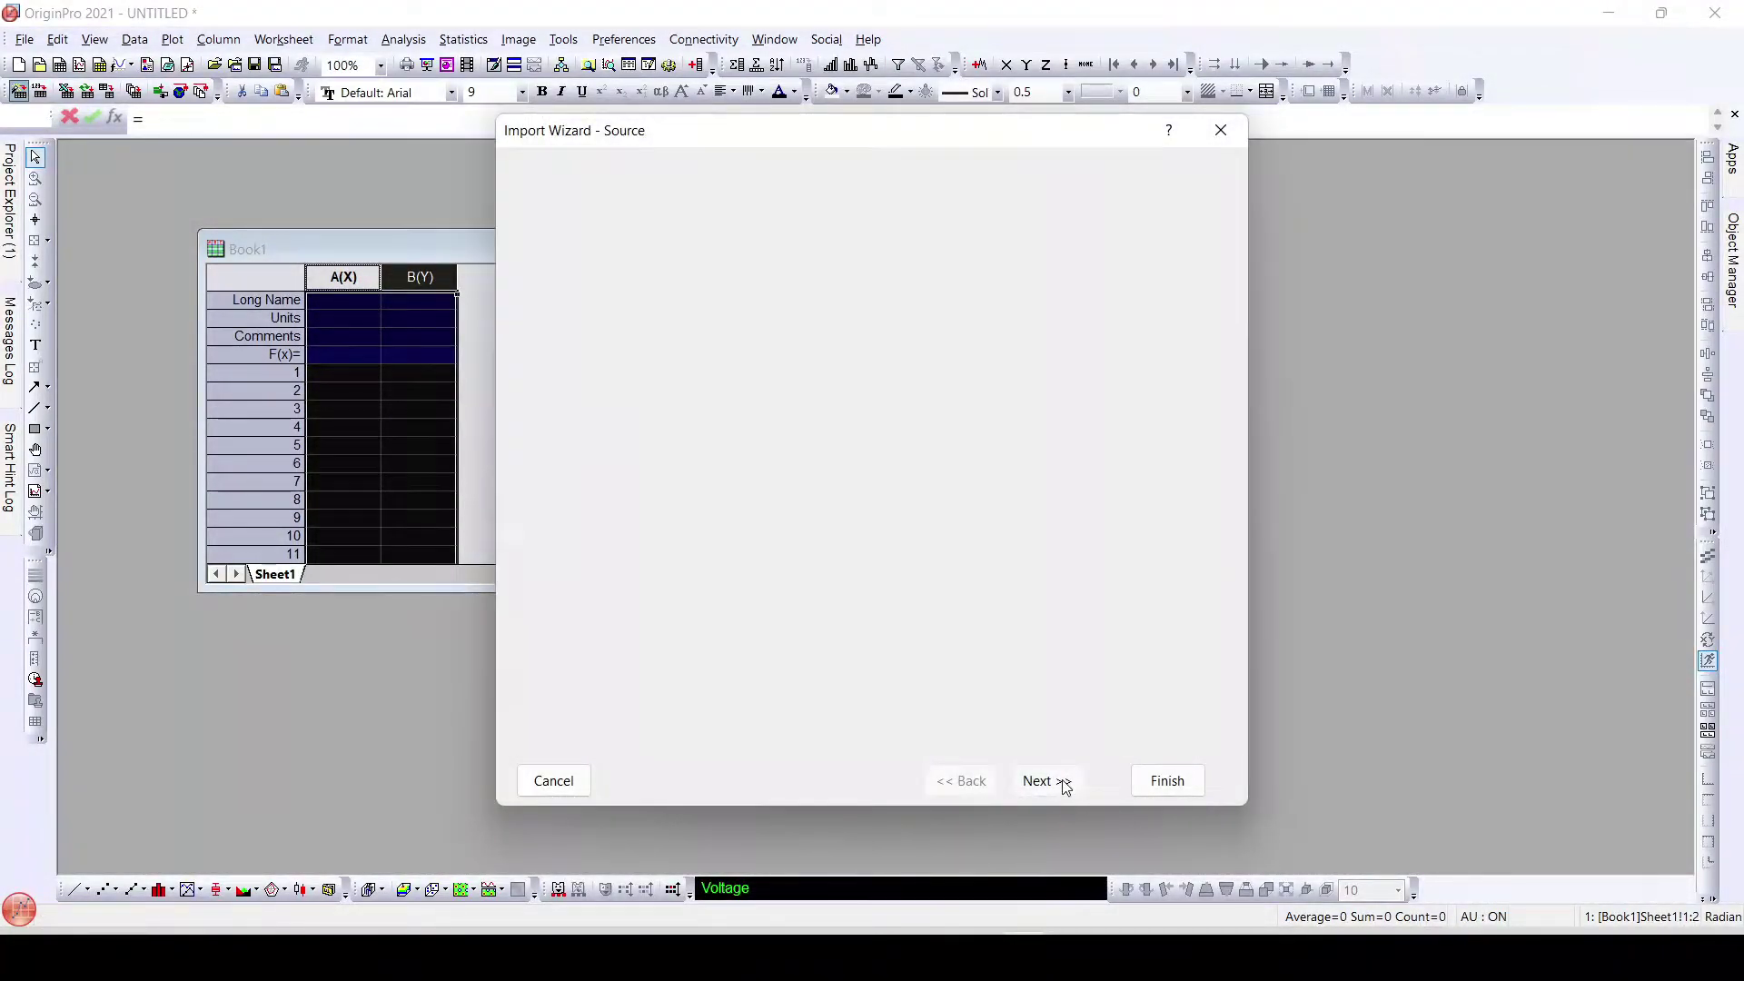
{"action": "scroll", "coordinate": [1213, 531], "scroll_direction": "down", "scroll_amount": 12}
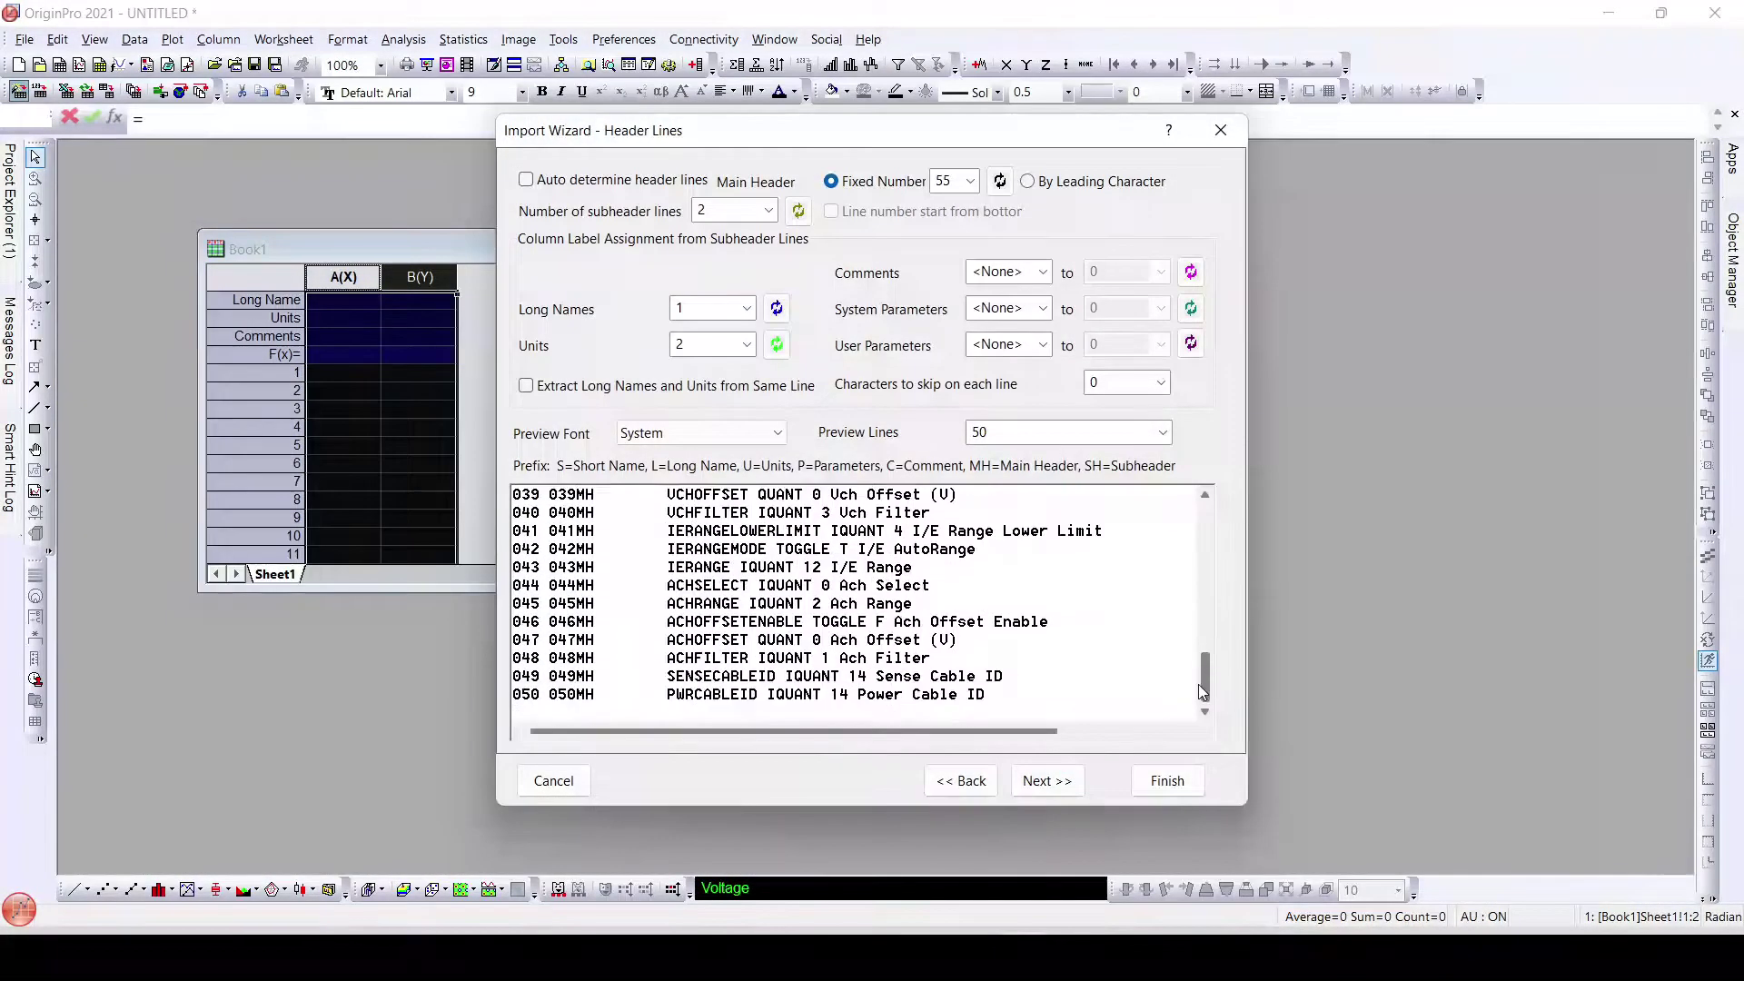
{"action": "left_click", "coordinate": [1164, 434]}
{"action": "left_click", "coordinate": [1054, 480]}
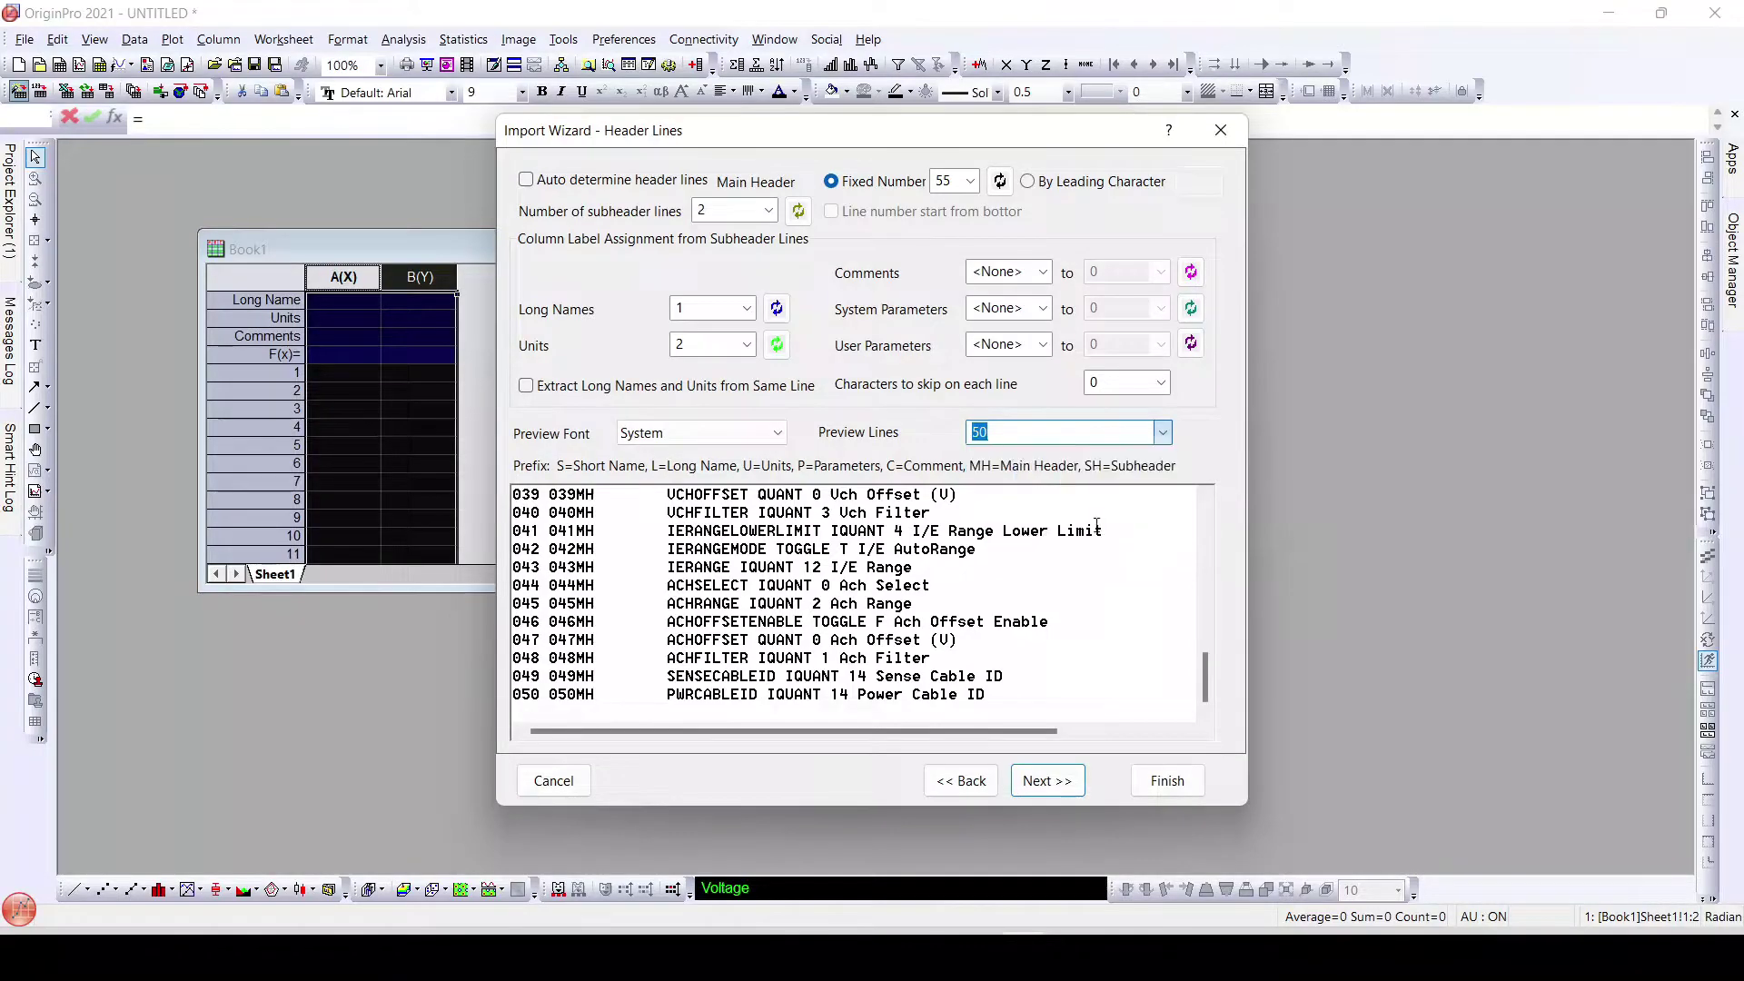
{"action": "scroll", "coordinate": [1209, 555], "scroll_direction": "down", "scroll_amount": 3}
{"action": "scroll", "coordinate": [1208, 554], "scroll_direction": "down", "scroll_amount": 3}
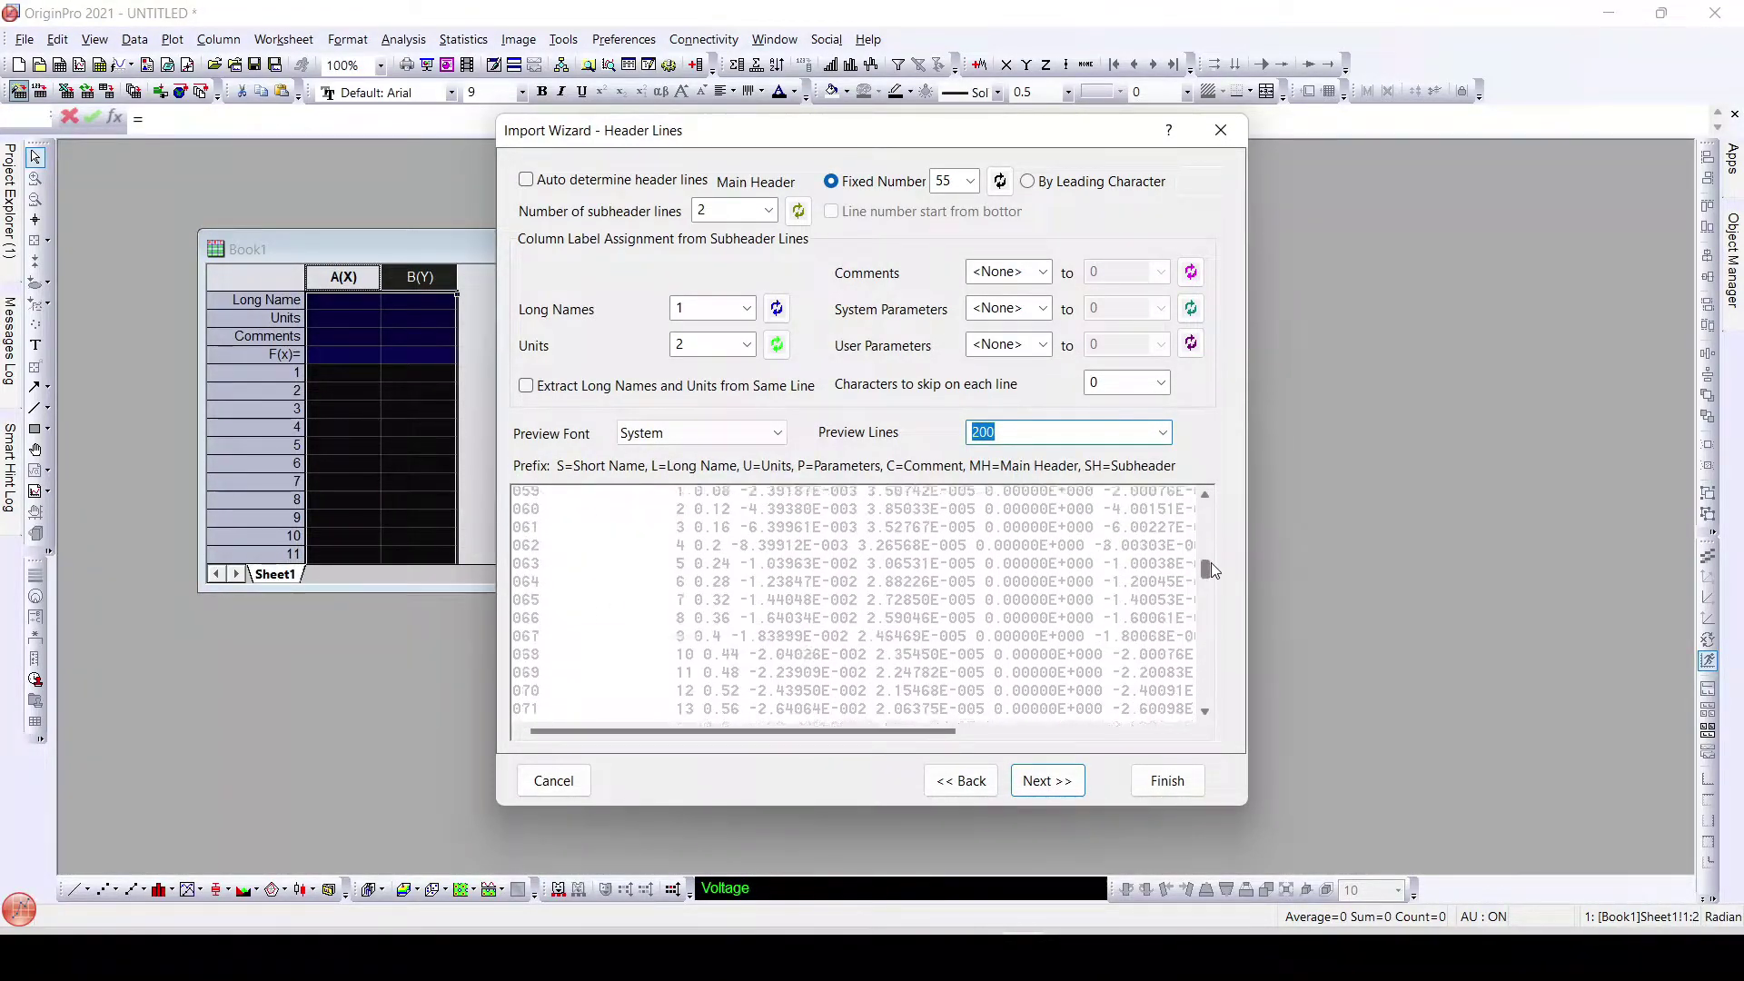
{"action": "scroll", "coordinate": [1207, 603], "scroll_direction": "up", "scroll_amount": 3}
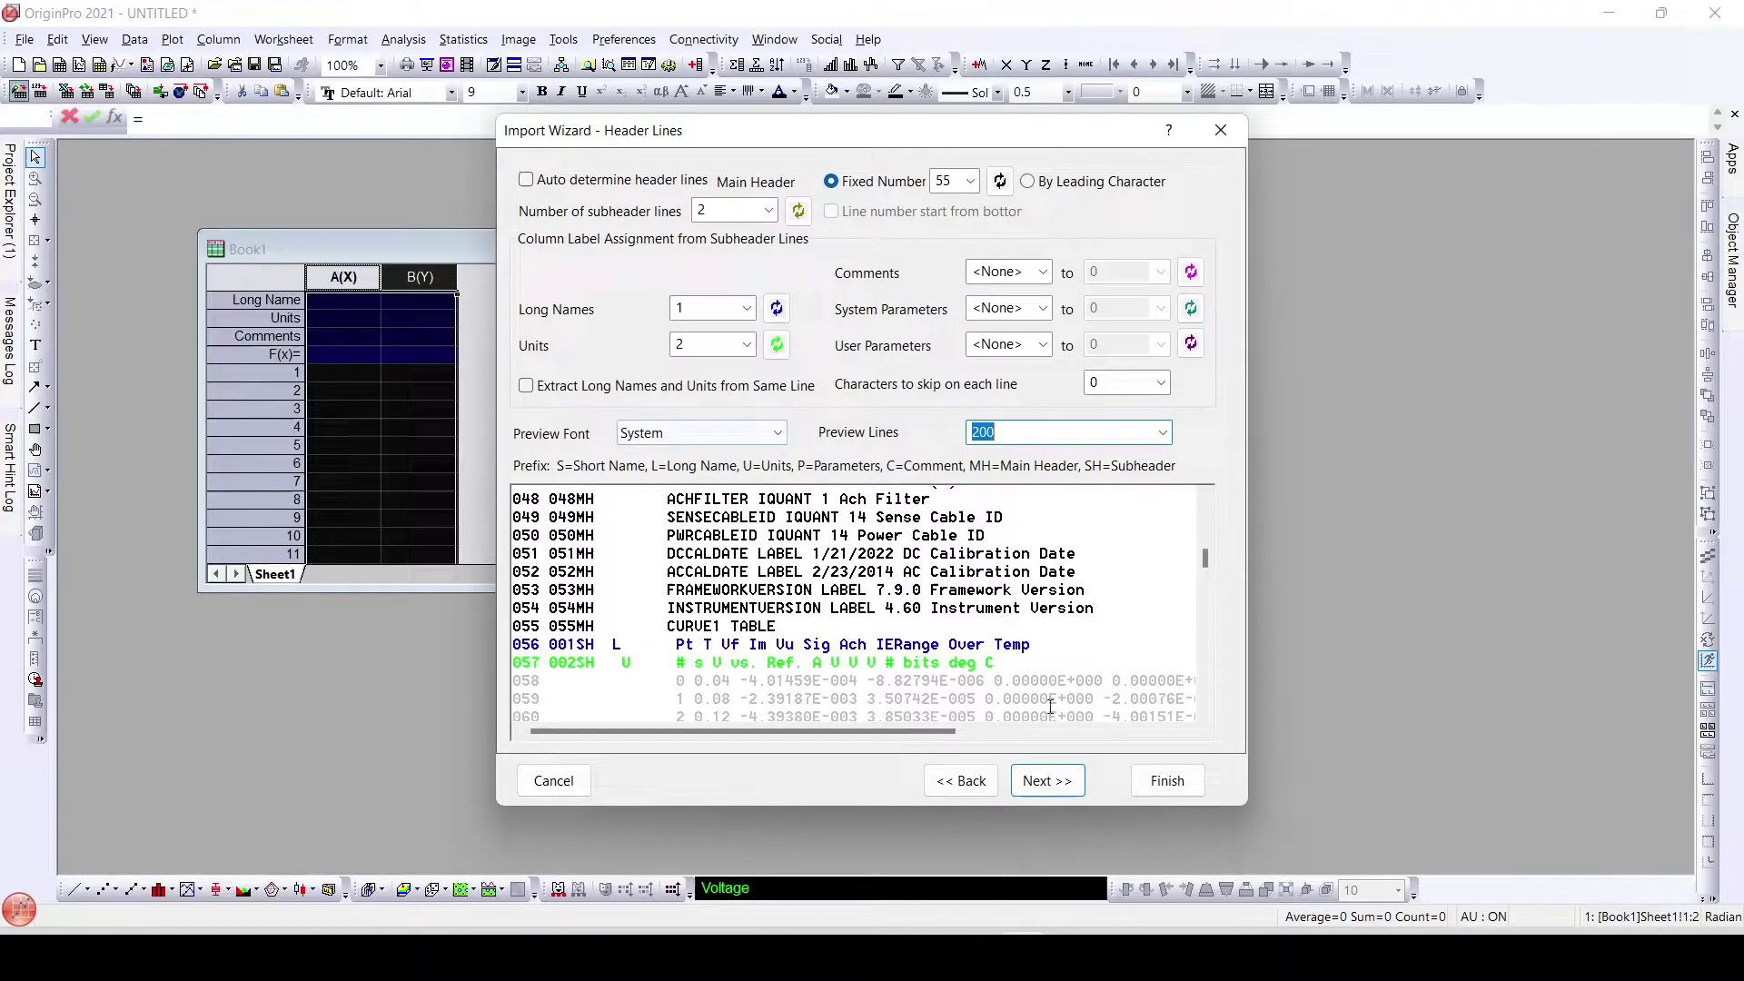
{"action": "left_click", "coordinate": [1071, 782]}
Step: Skip variable extraction and file name options, then check the first column's designation
{"action": "left_click", "coordinate": [1070, 783]}
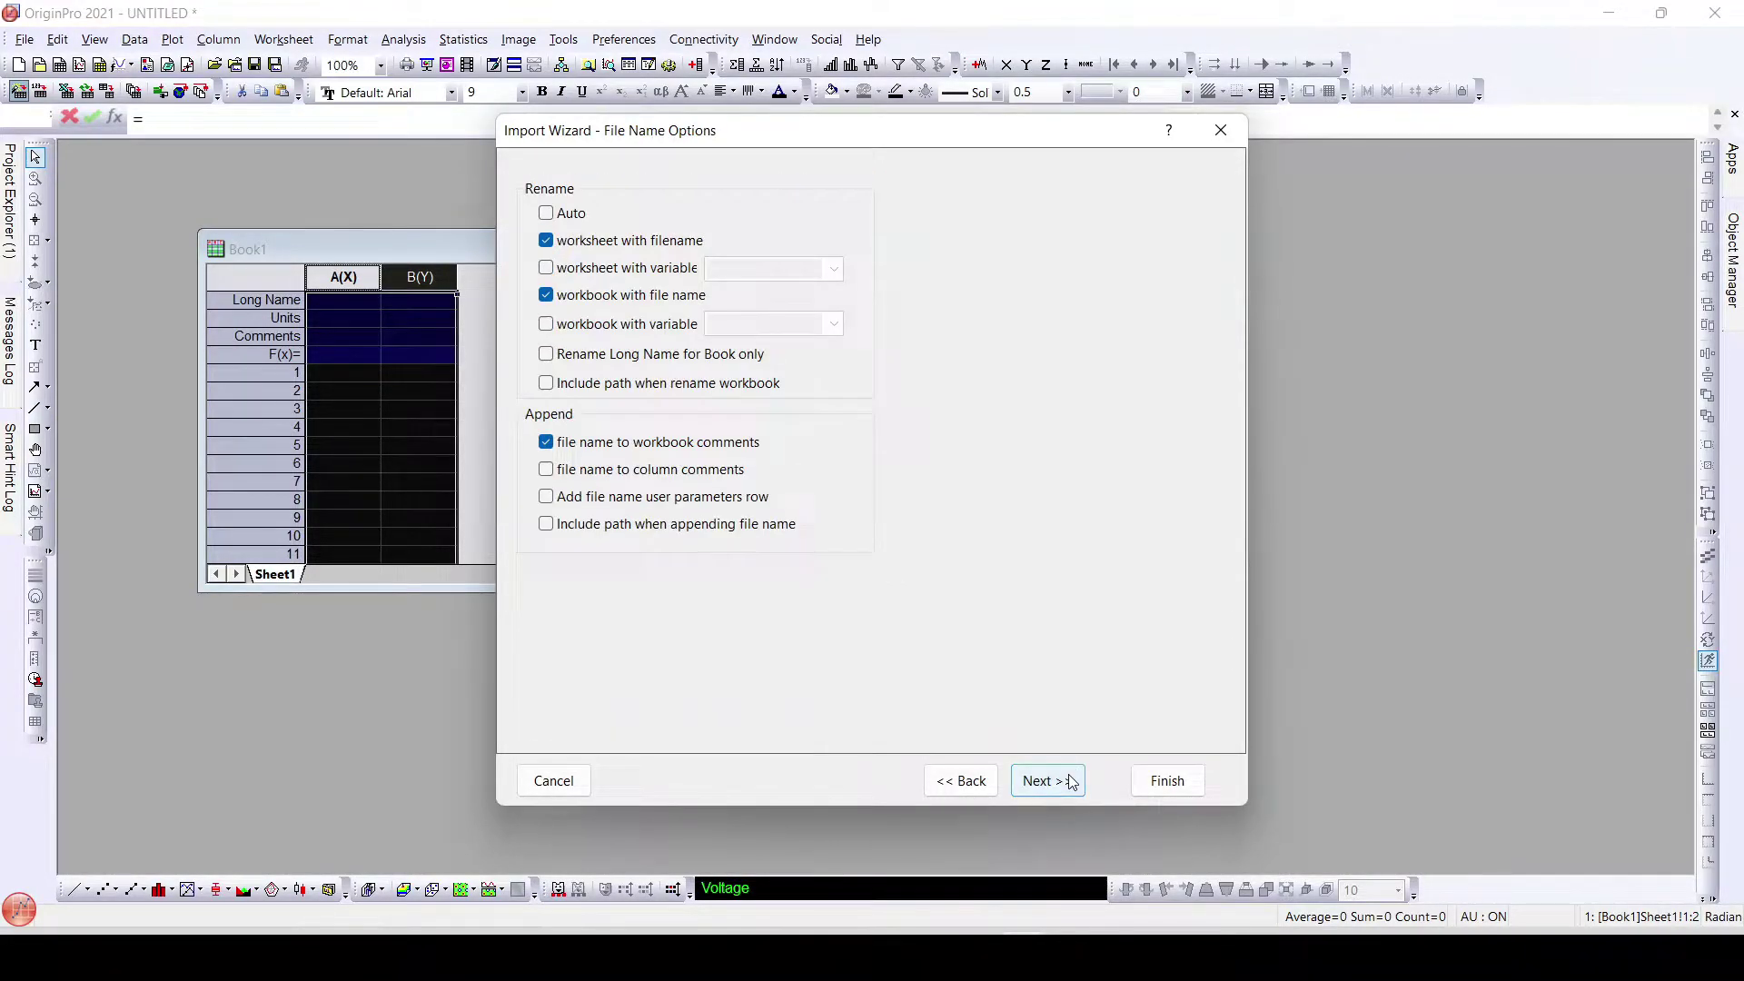
{"action": "left_click", "coordinate": [1070, 782]}
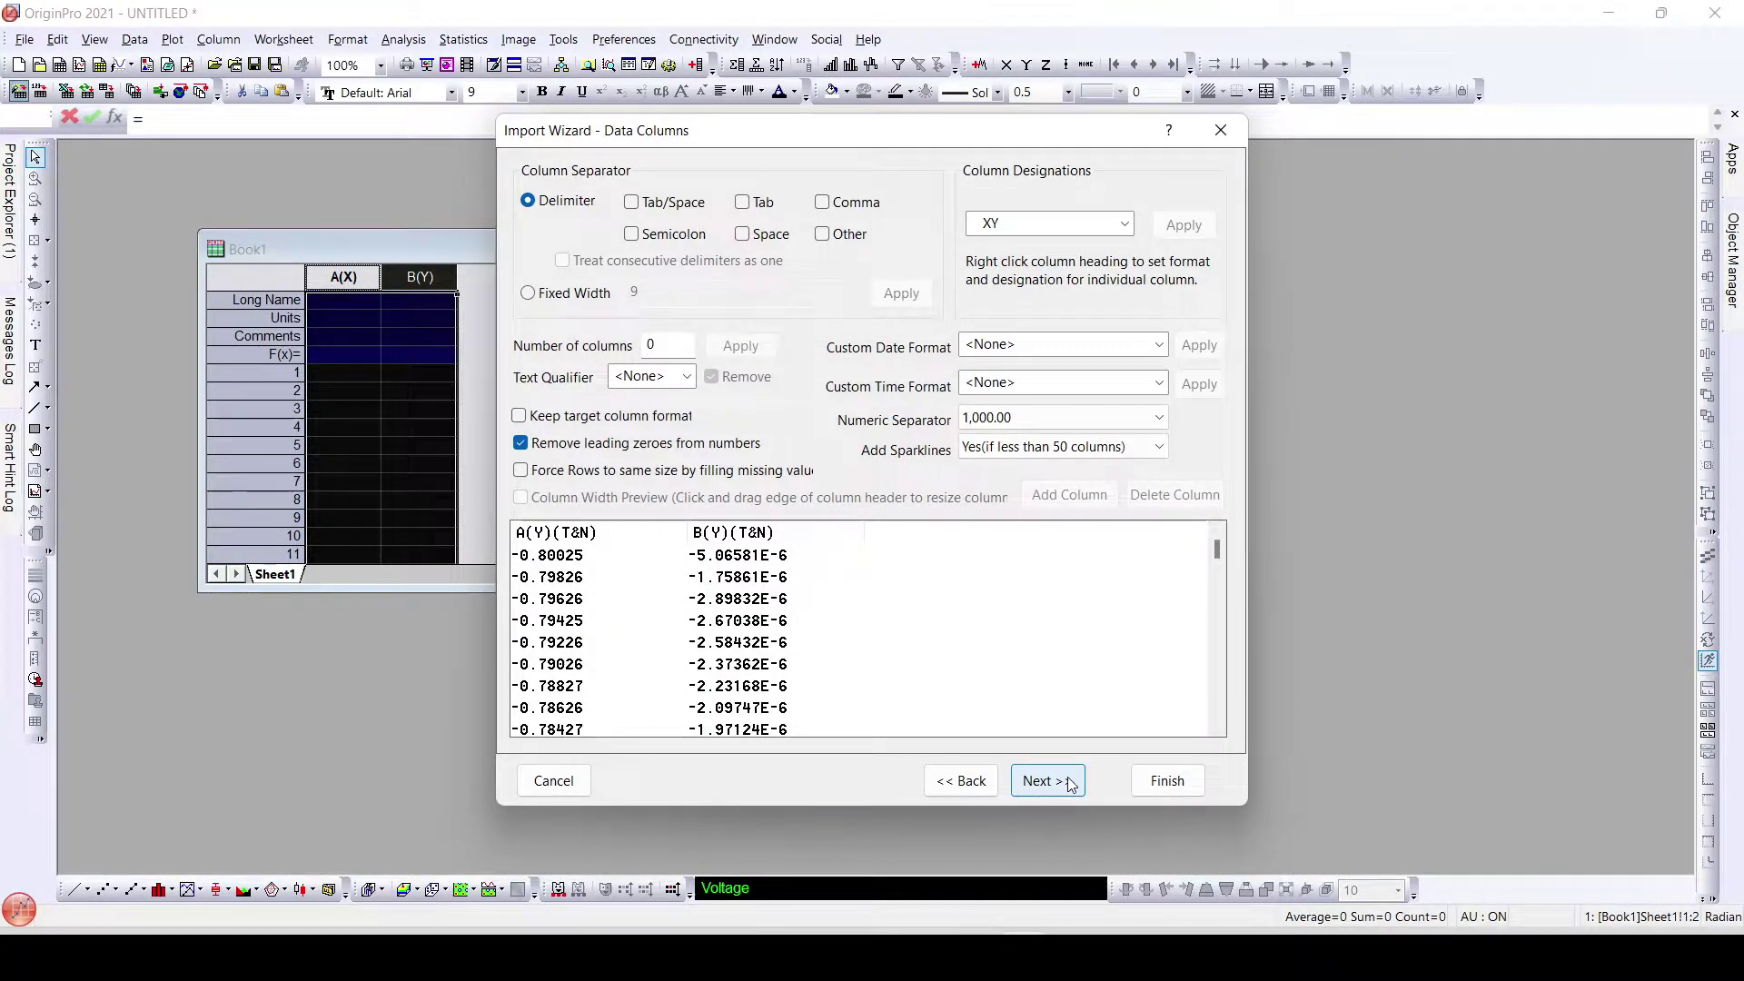
{"action": "left_click", "coordinate": [1070, 782]}
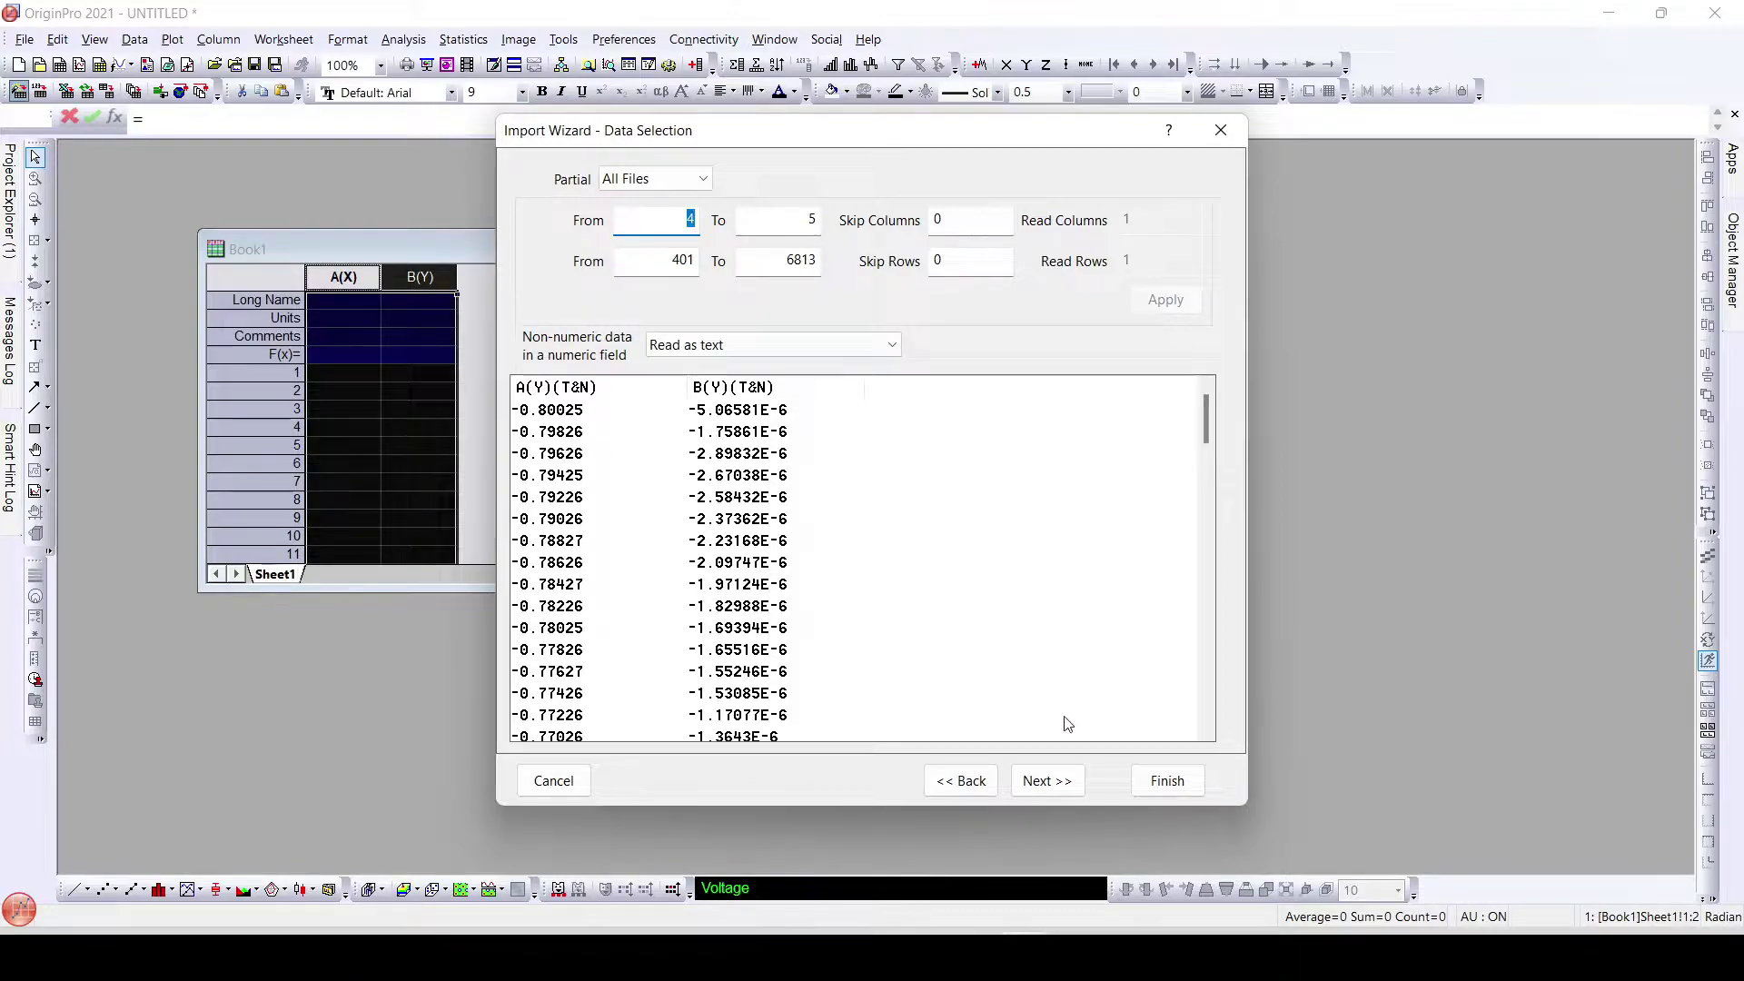
{"action": "left_click", "coordinate": [972, 778]}
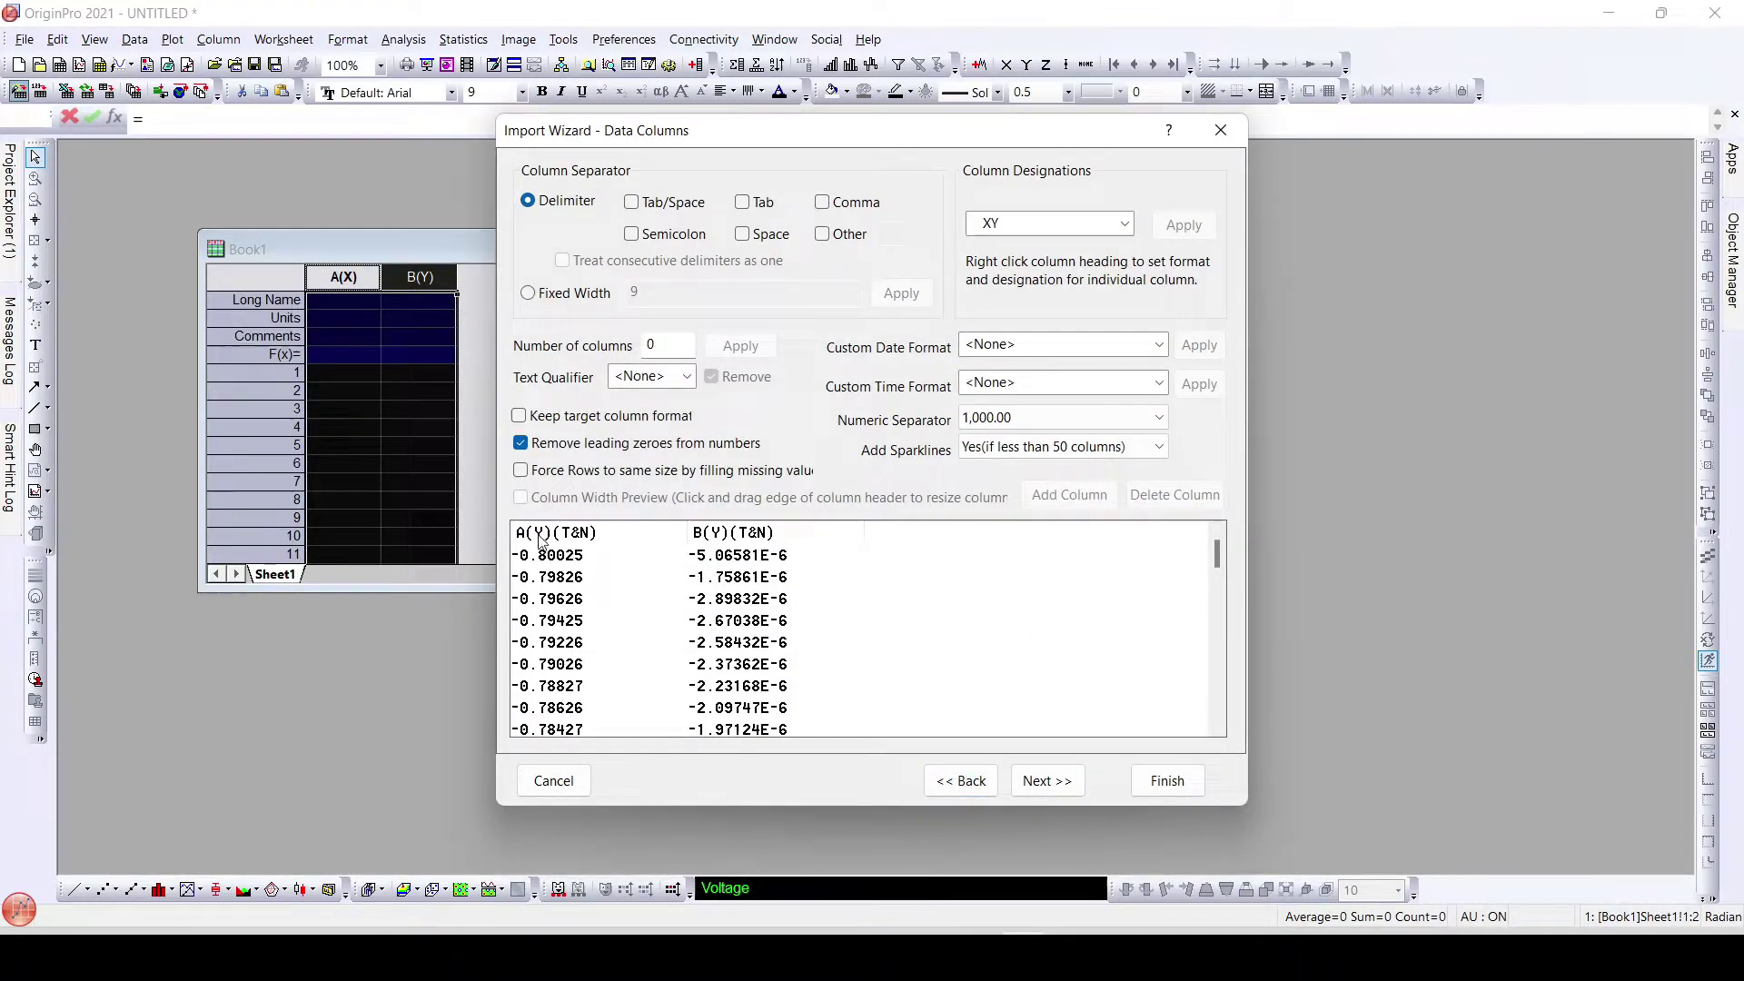
{"action": "right_click", "coordinate": [541, 538]}
{"action": "mouse_move", "coordinate": [691, 569]}
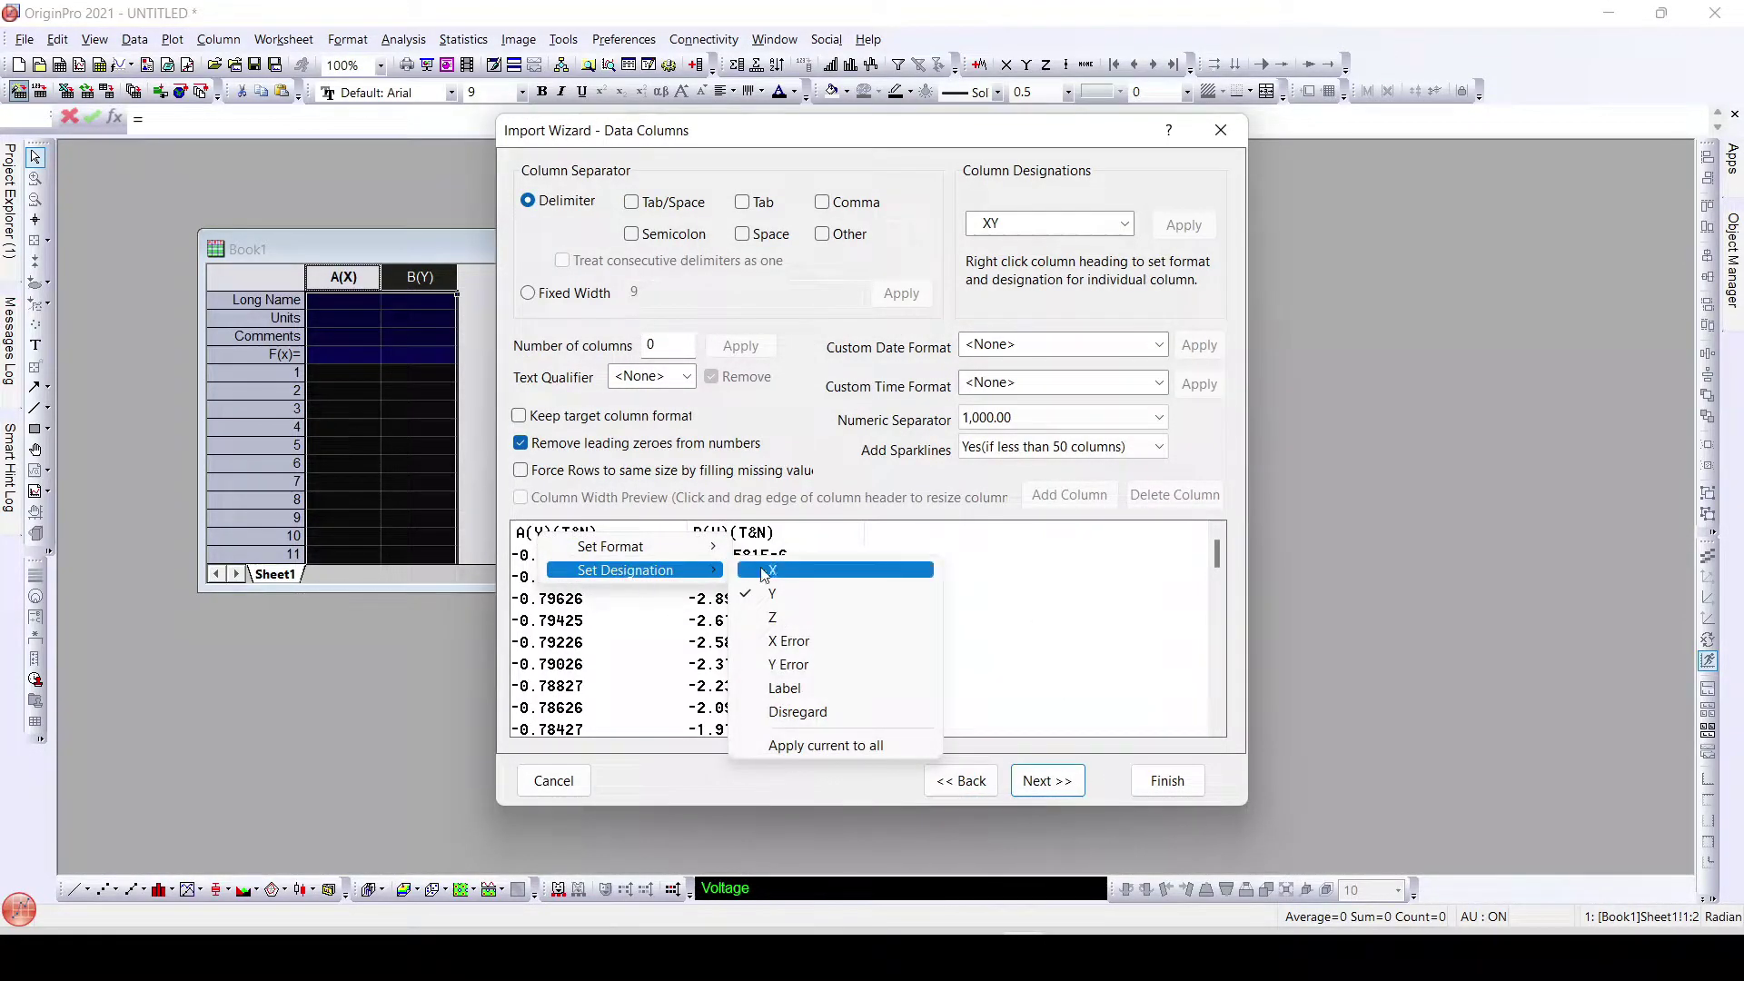
{"action": "left_click", "coordinate": [772, 569]}
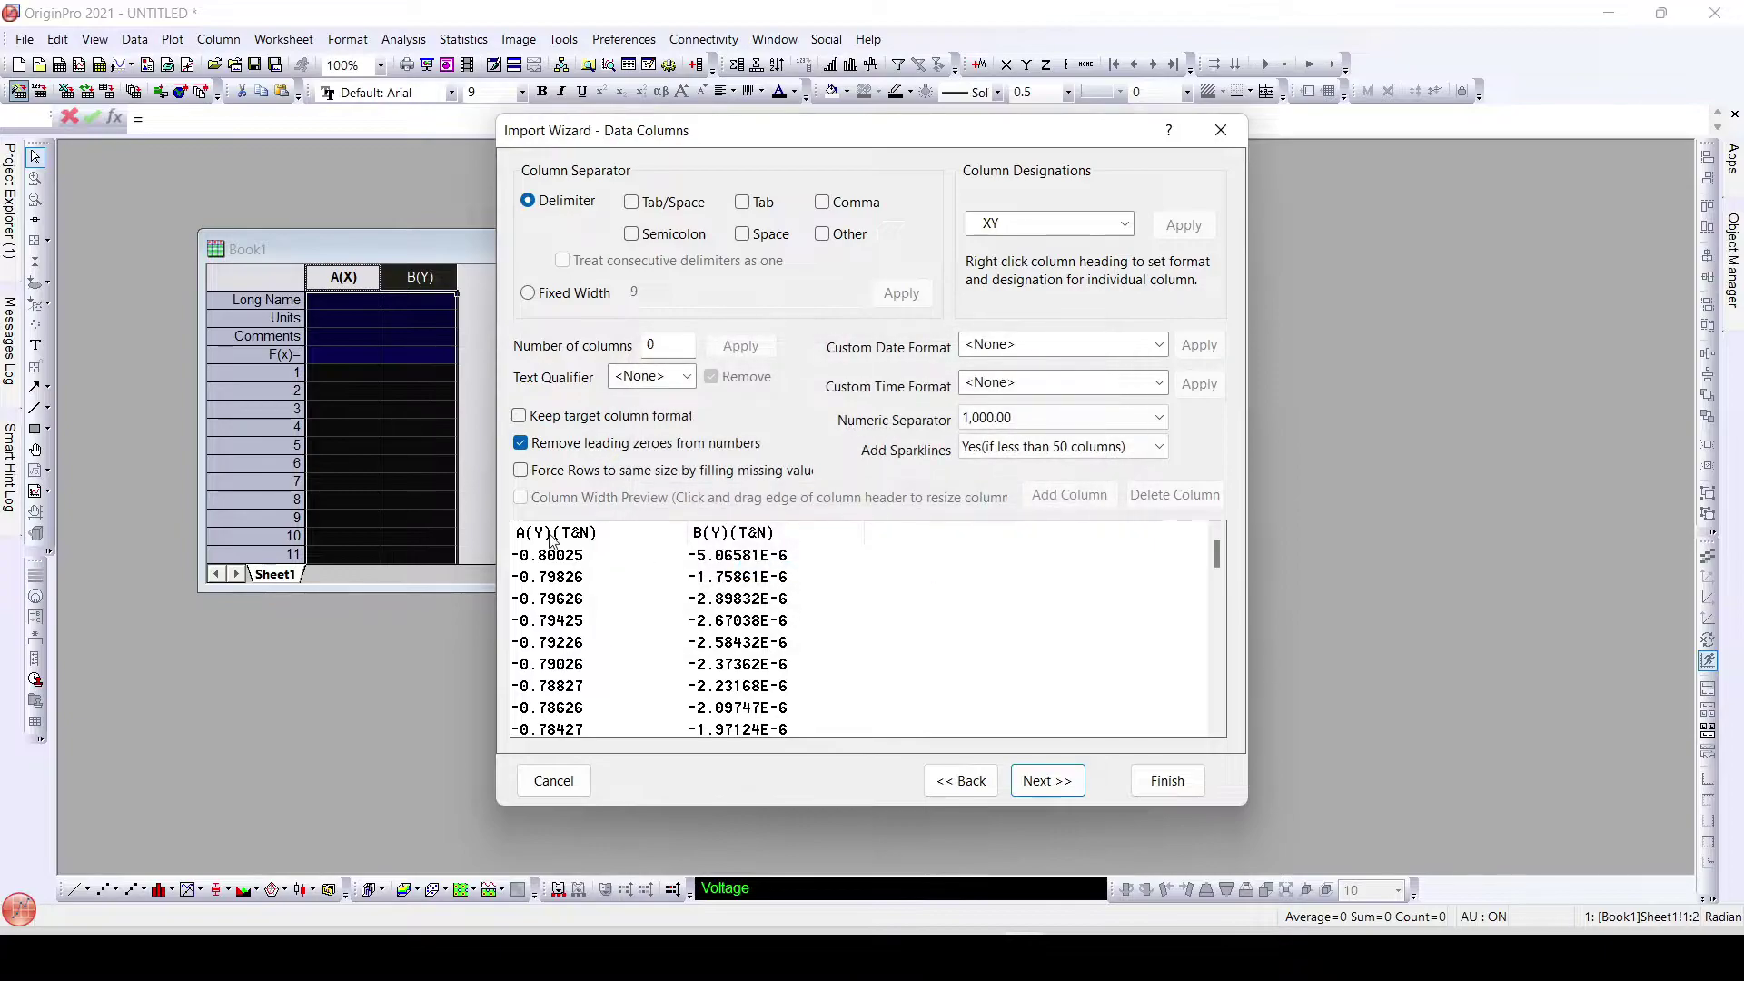
Step: Keep the data selection at rows 401–6813 and finish the import without saving a filter
{"action": "left_click", "coordinate": [1042, 781]}
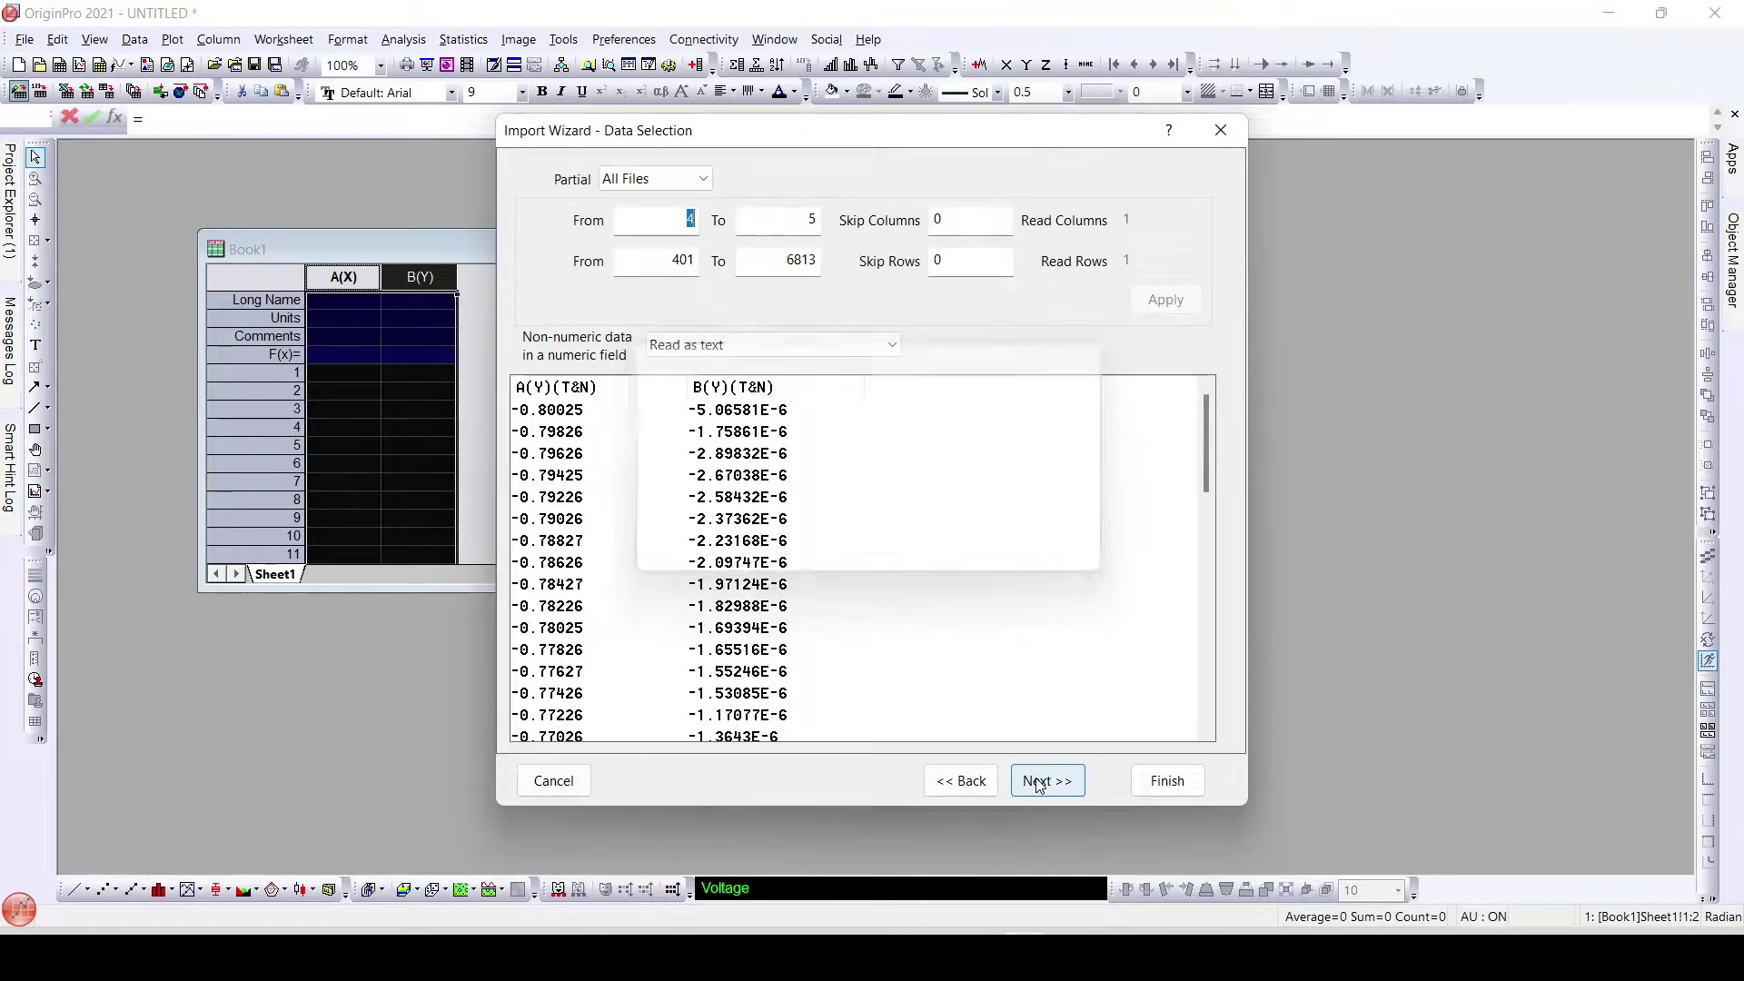
{"action": "left_click", "coordinate": [977, 782]}
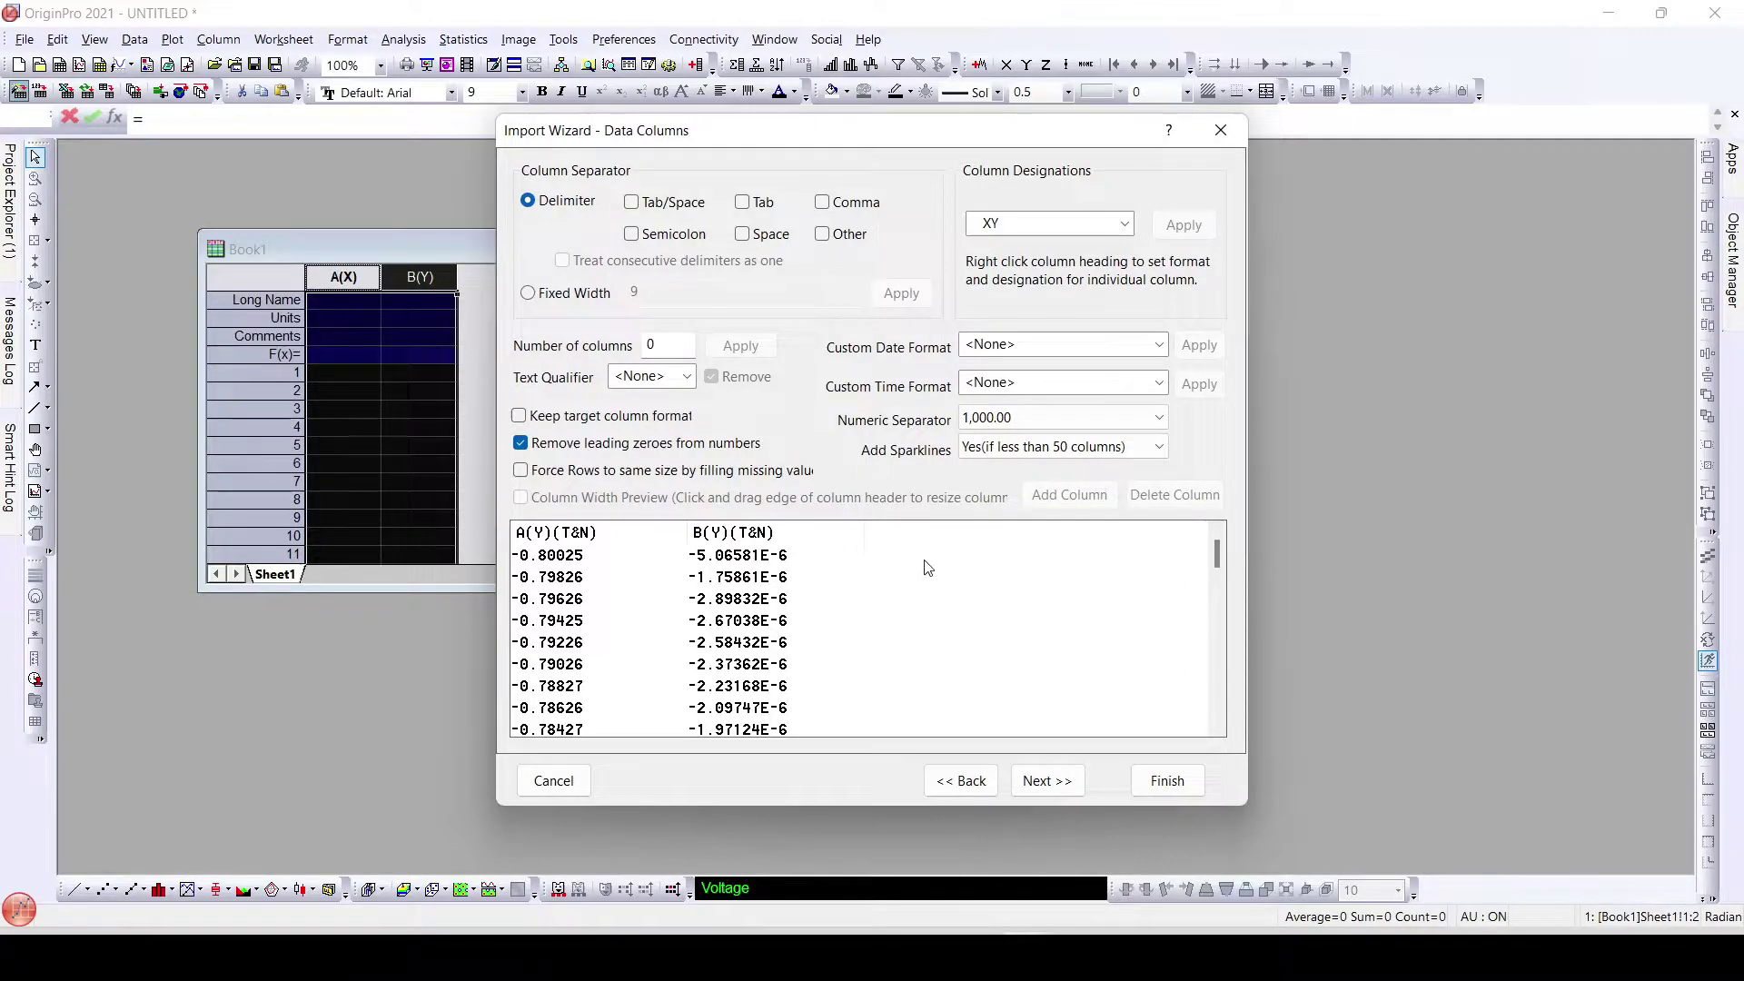
{"action": "left_click", "coordinate": [1061, 783]}
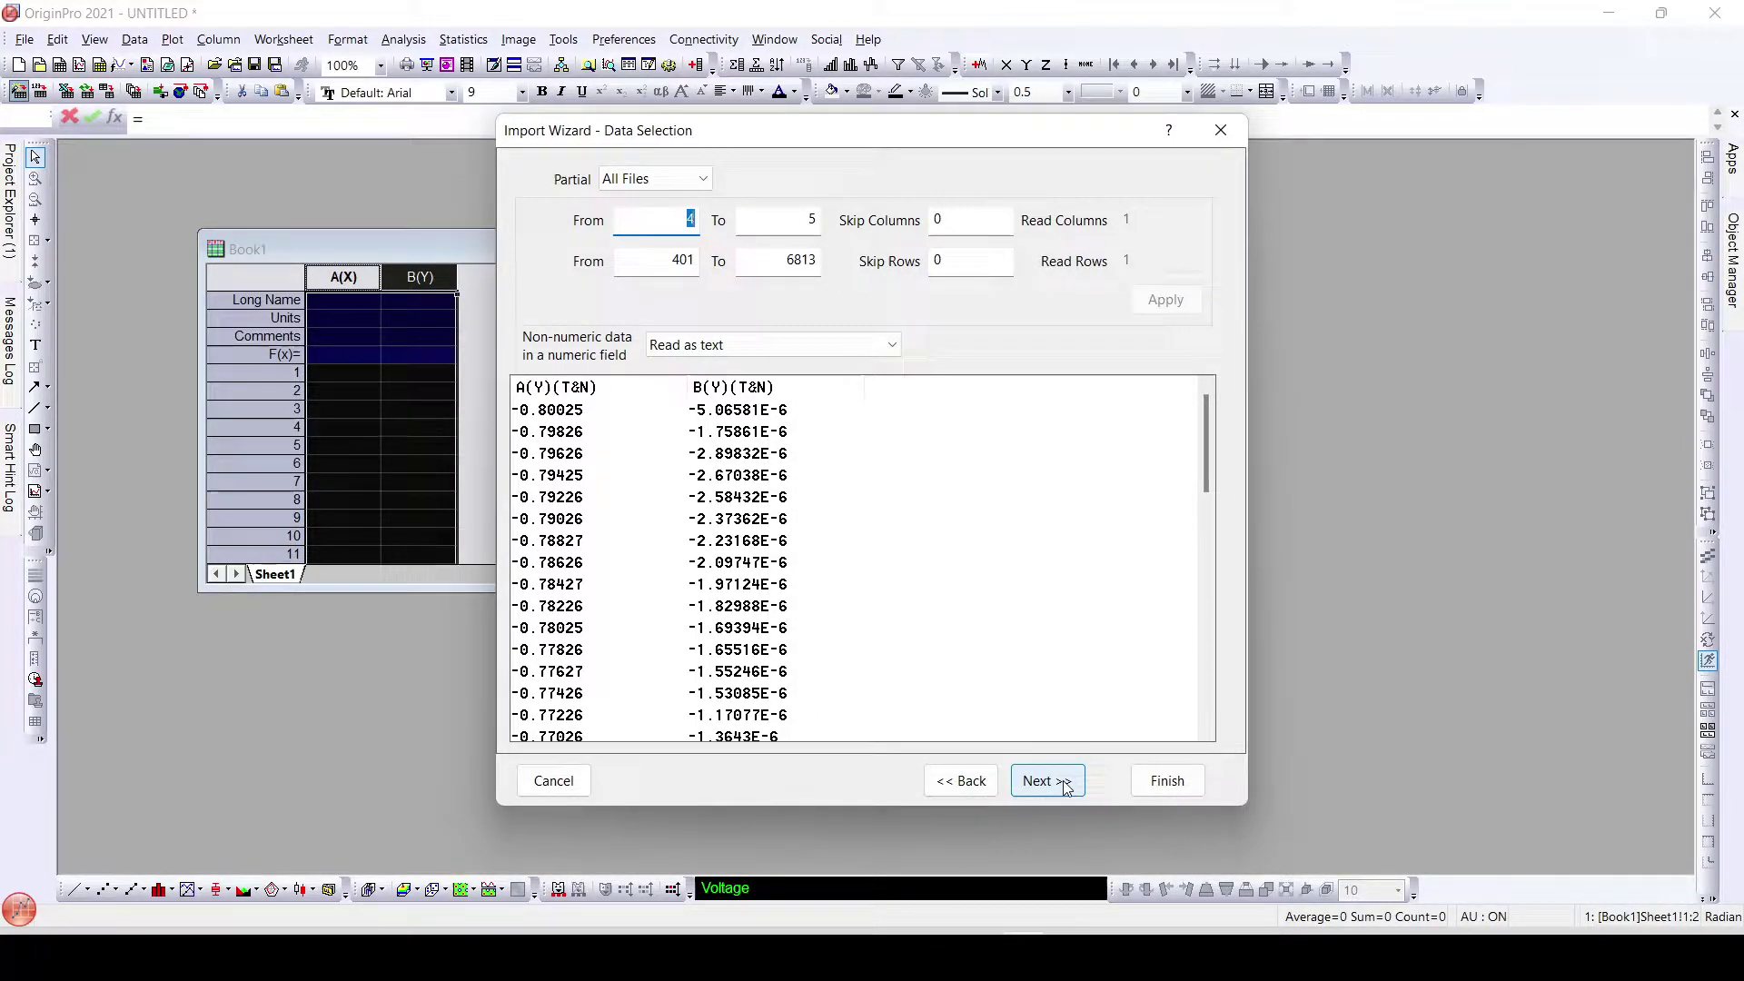
{"action": "left_click", "coordinate": [1066, 787]}
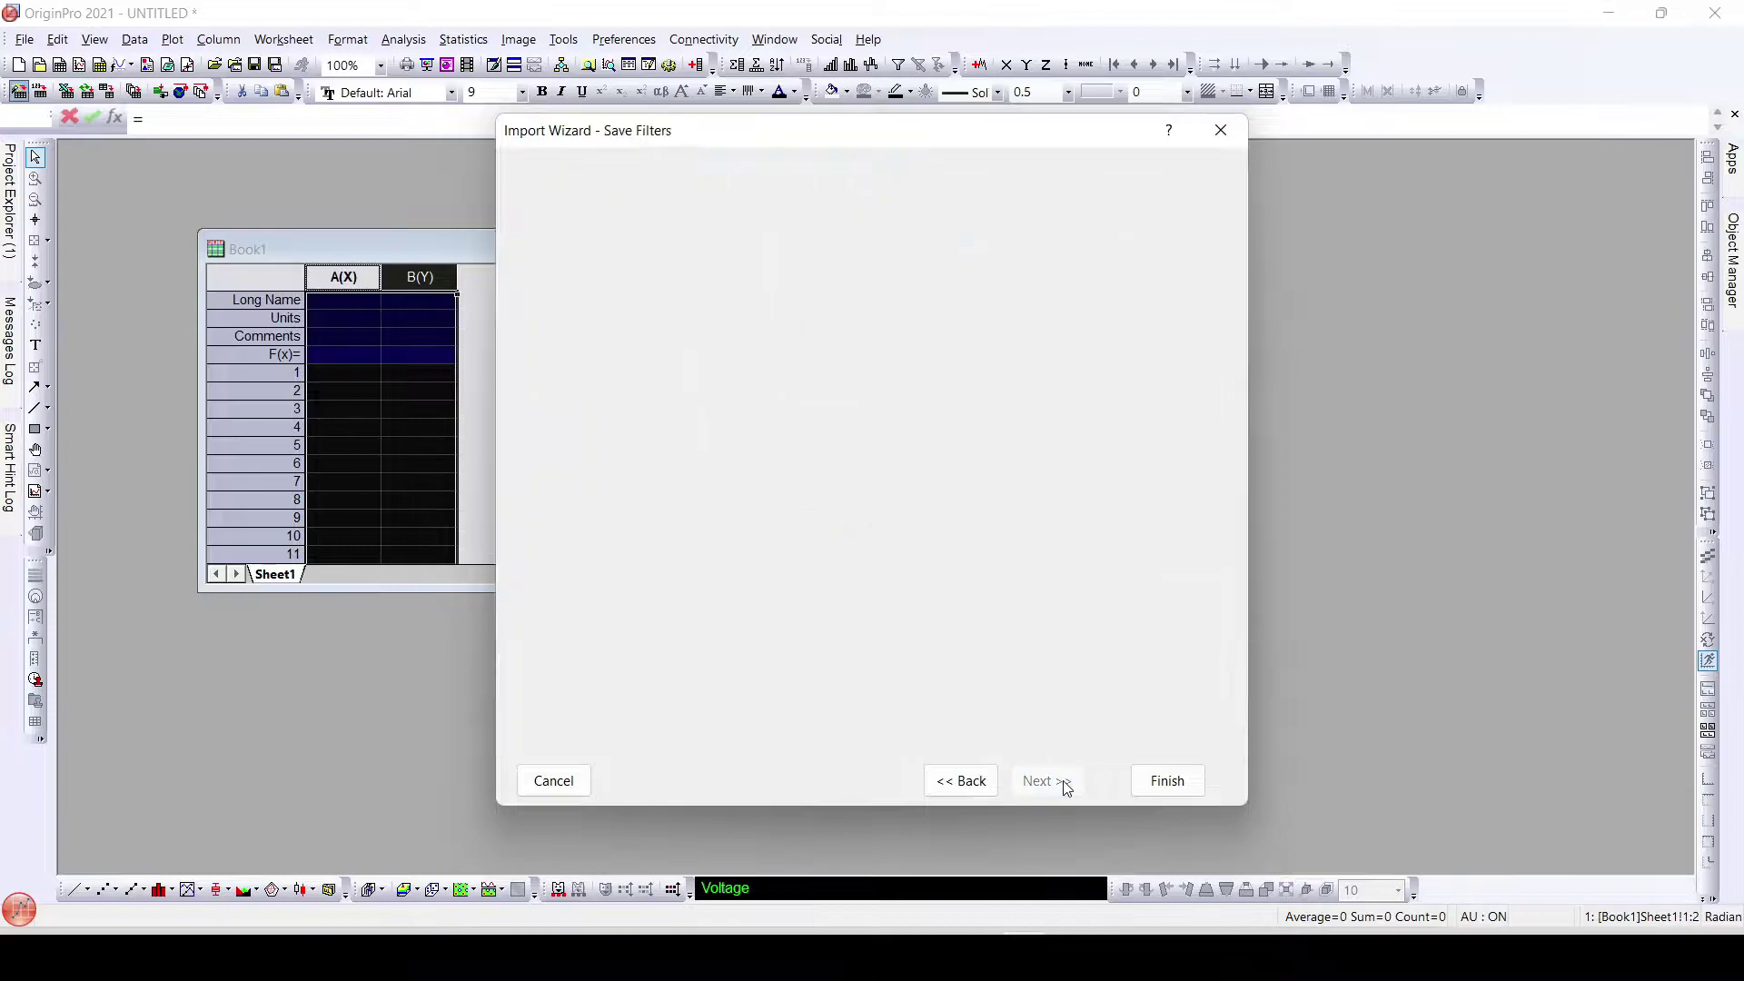
{"action": "left_click", "coordinate": [1167, 791]}
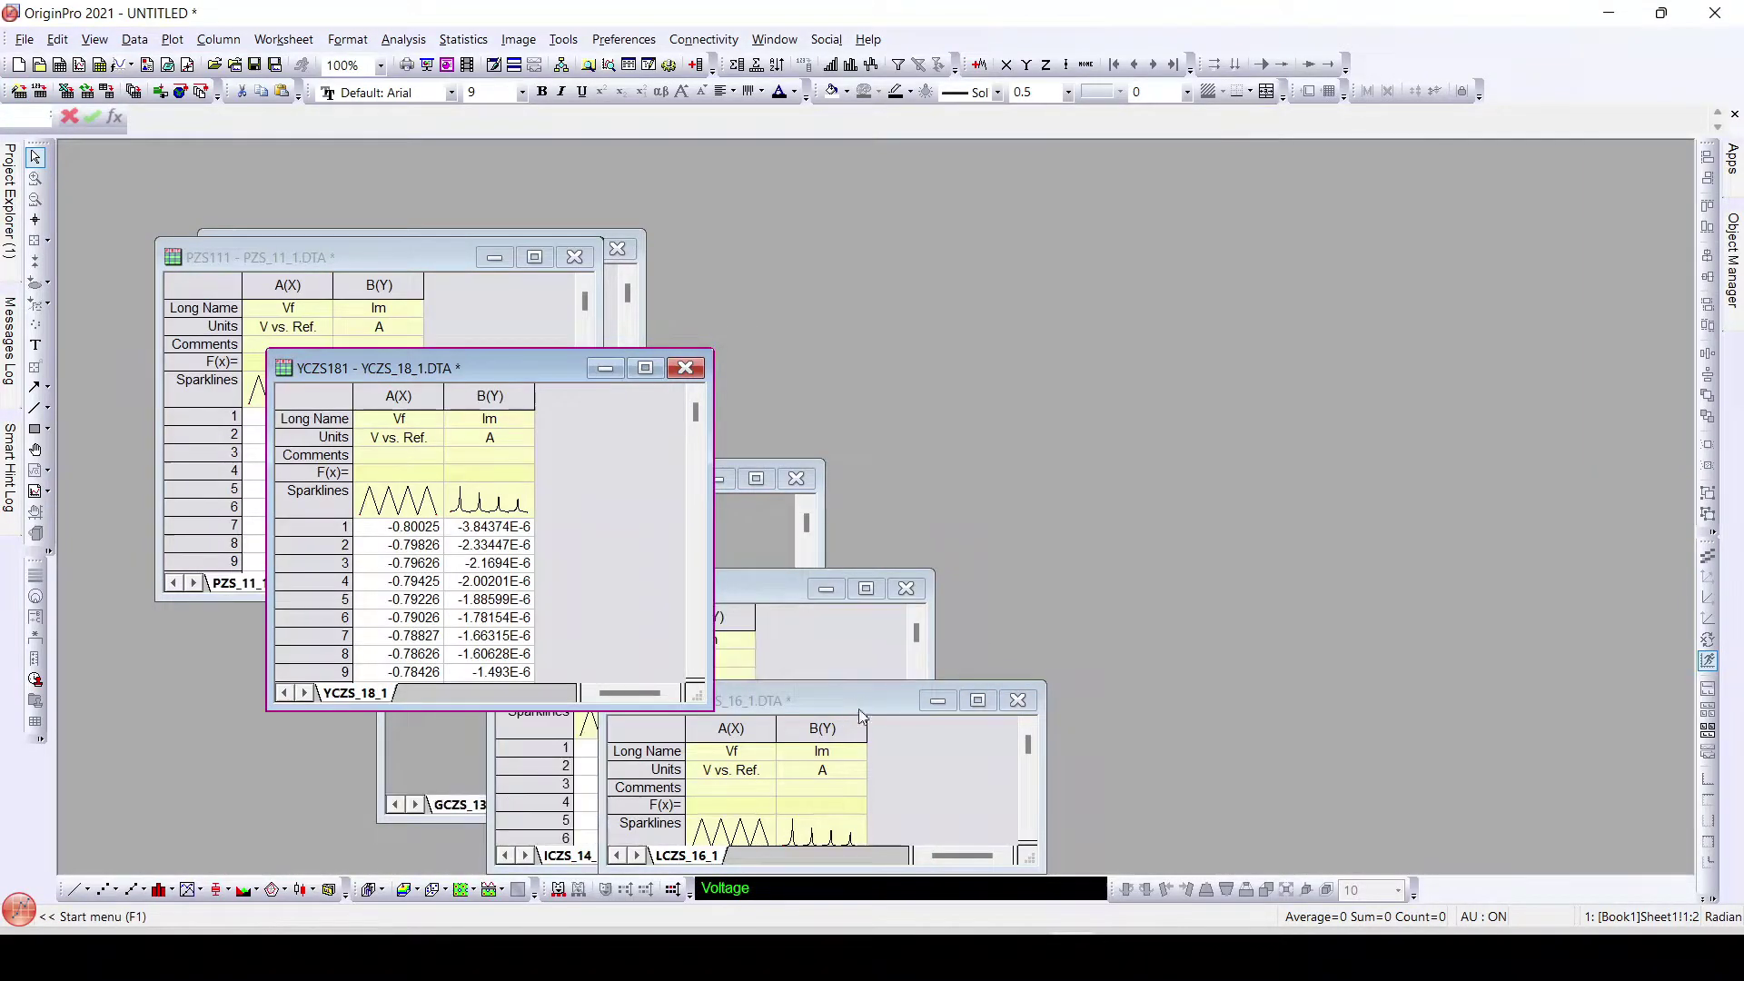
Step: Move YCZS181 and PZS111 apart, then view PZS111's voltage sparkline enlarged and close it
{"action": "left_click_drag", "start_coordinate": [454, 374], "coordinate": [1104, 247]}
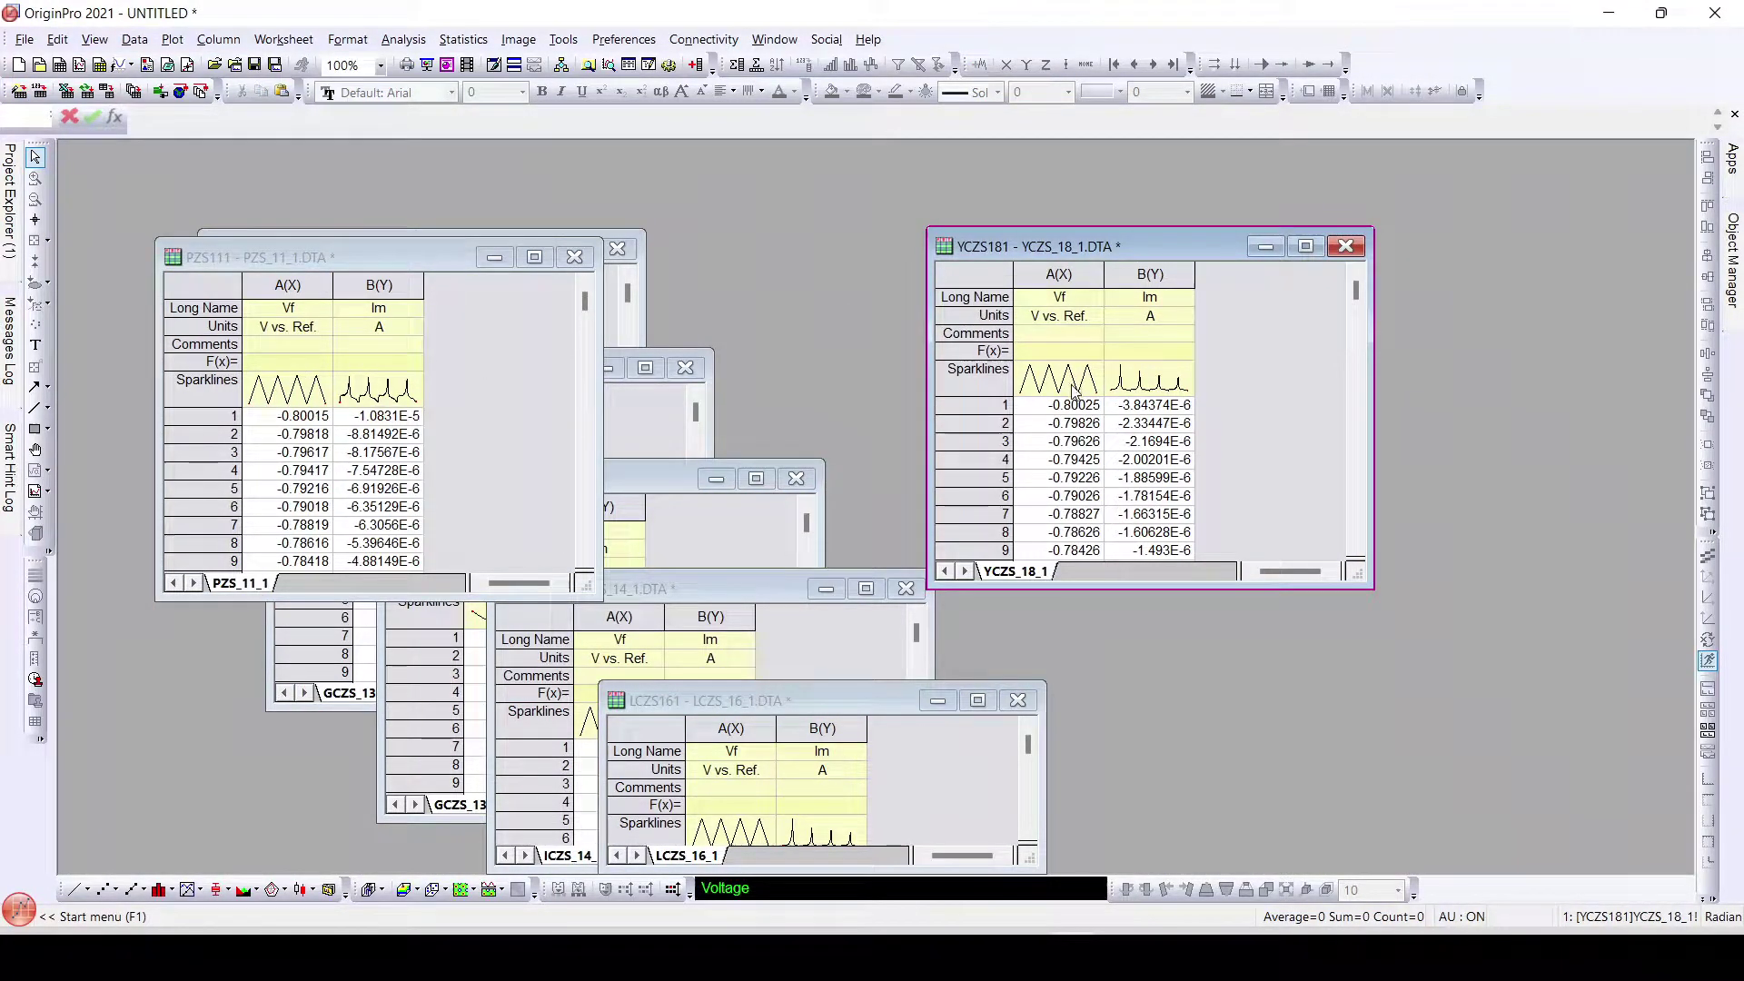
{"action": "mouse_move", "coordinate": [1076, 389]}
{"action": "left_click_drag", "start_coordinate": [346, 264], "coordinate": [907, 216]}
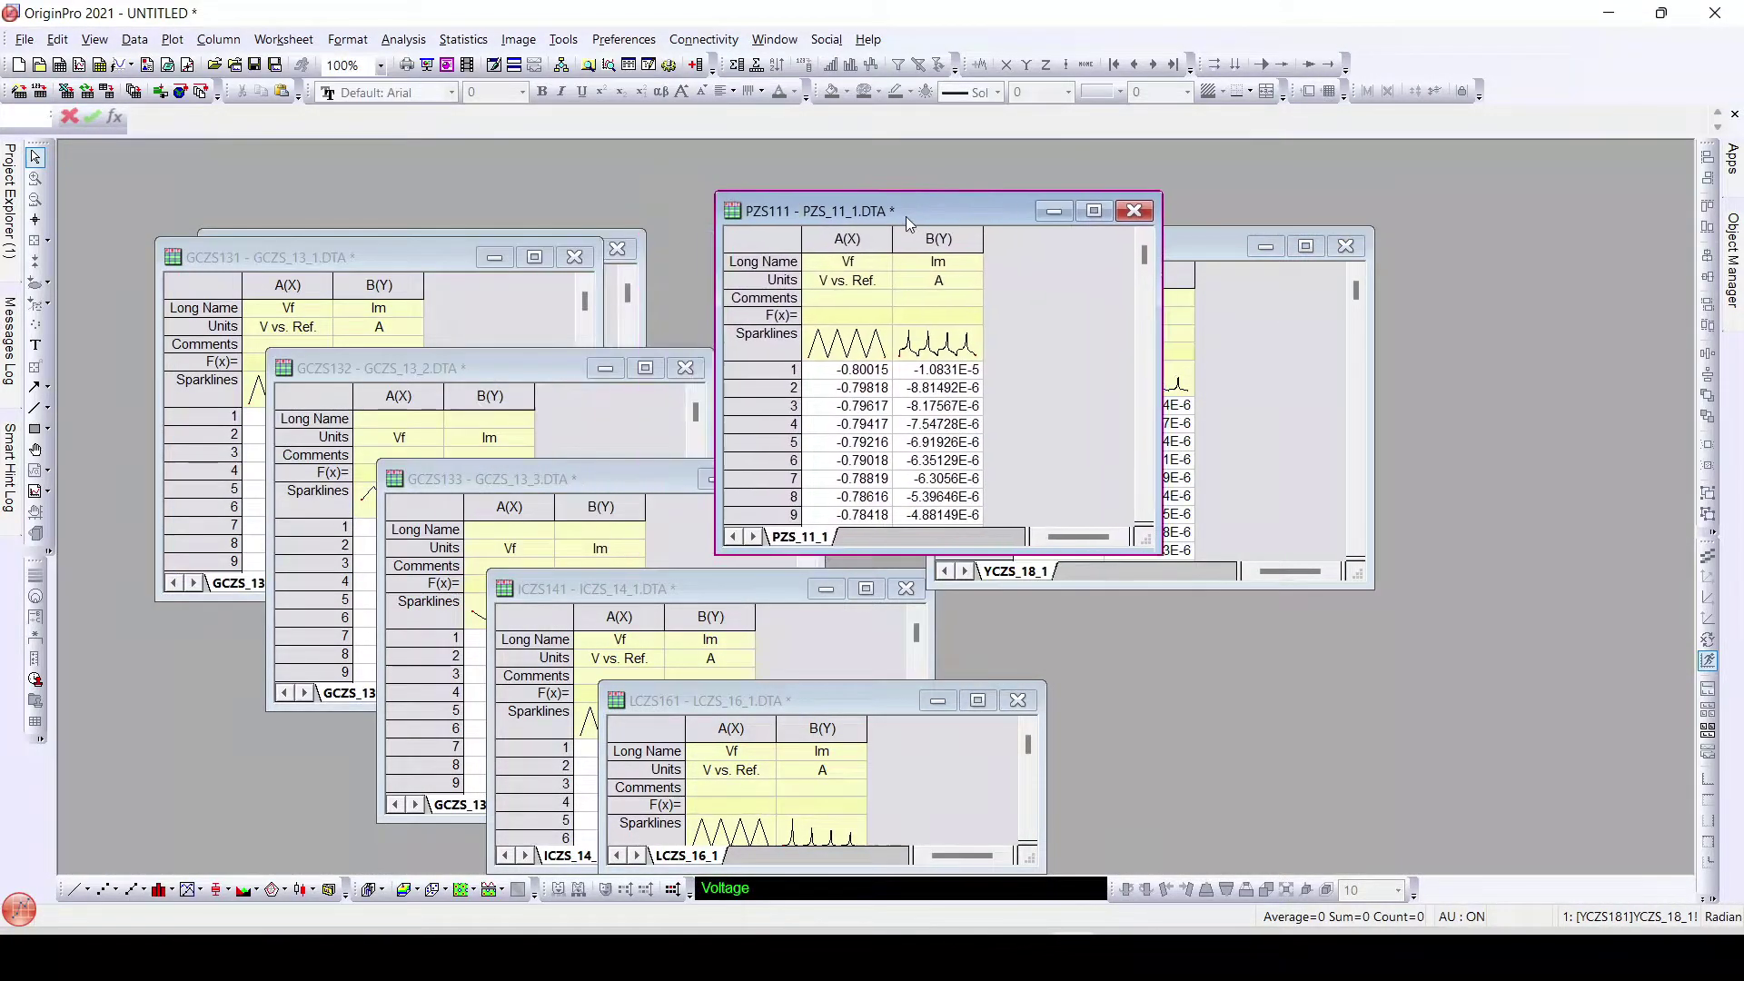
{"action": "left_click", "coordinate": [863, 345]}
{"action": "double_click", "coordinate": [863, 345]}
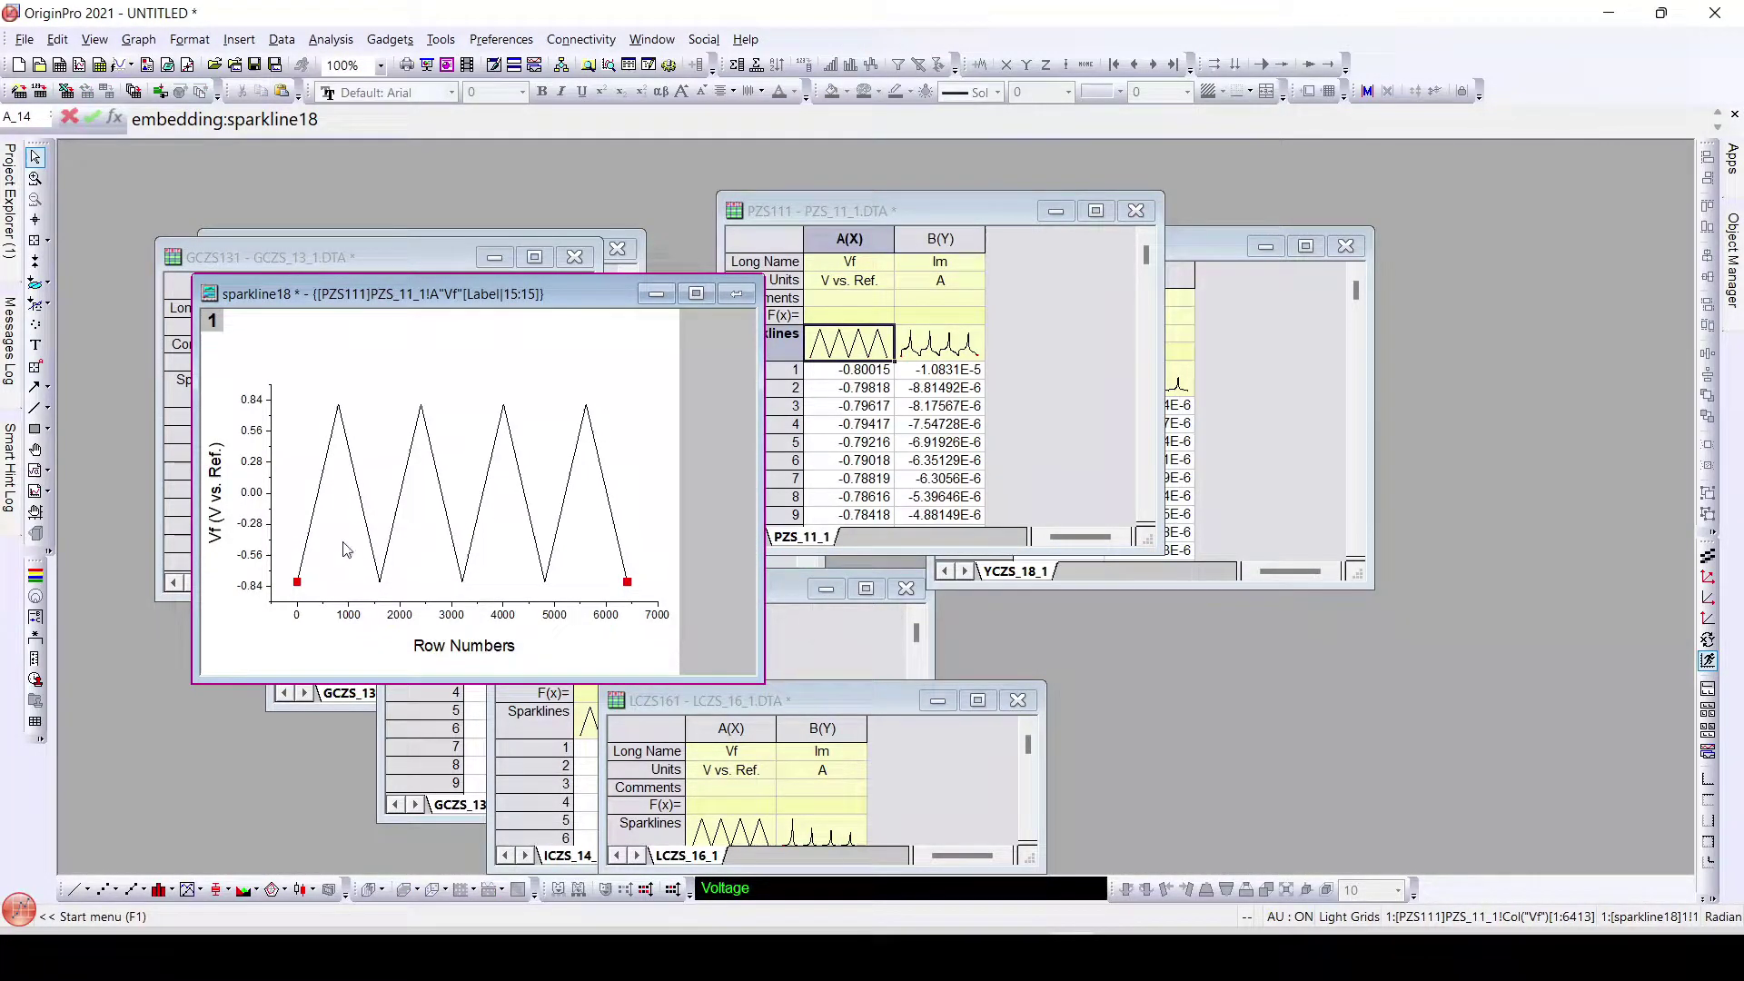
{"action": "left_click", "coordinate": [744, 298]}
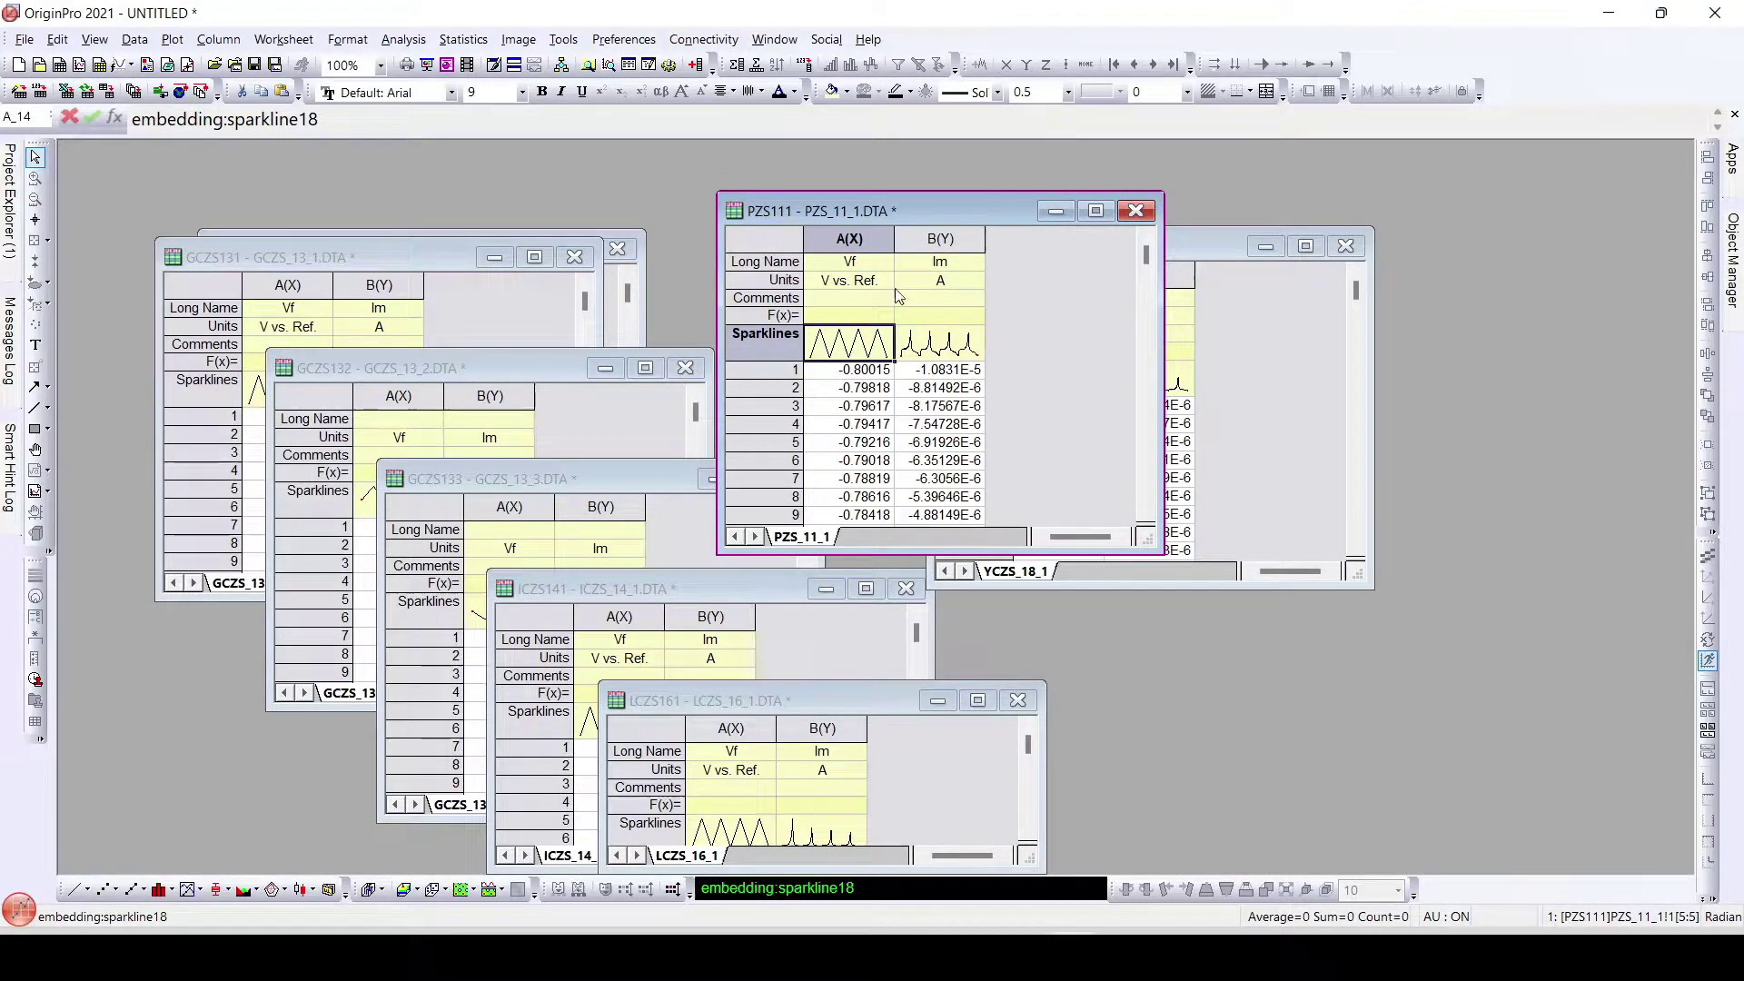
Step: Name PZS111's columns Voltage and Current with units V vs. Ref. and A, and select those header cells
{"action": "left_click", "coordinate": [868, 268]}
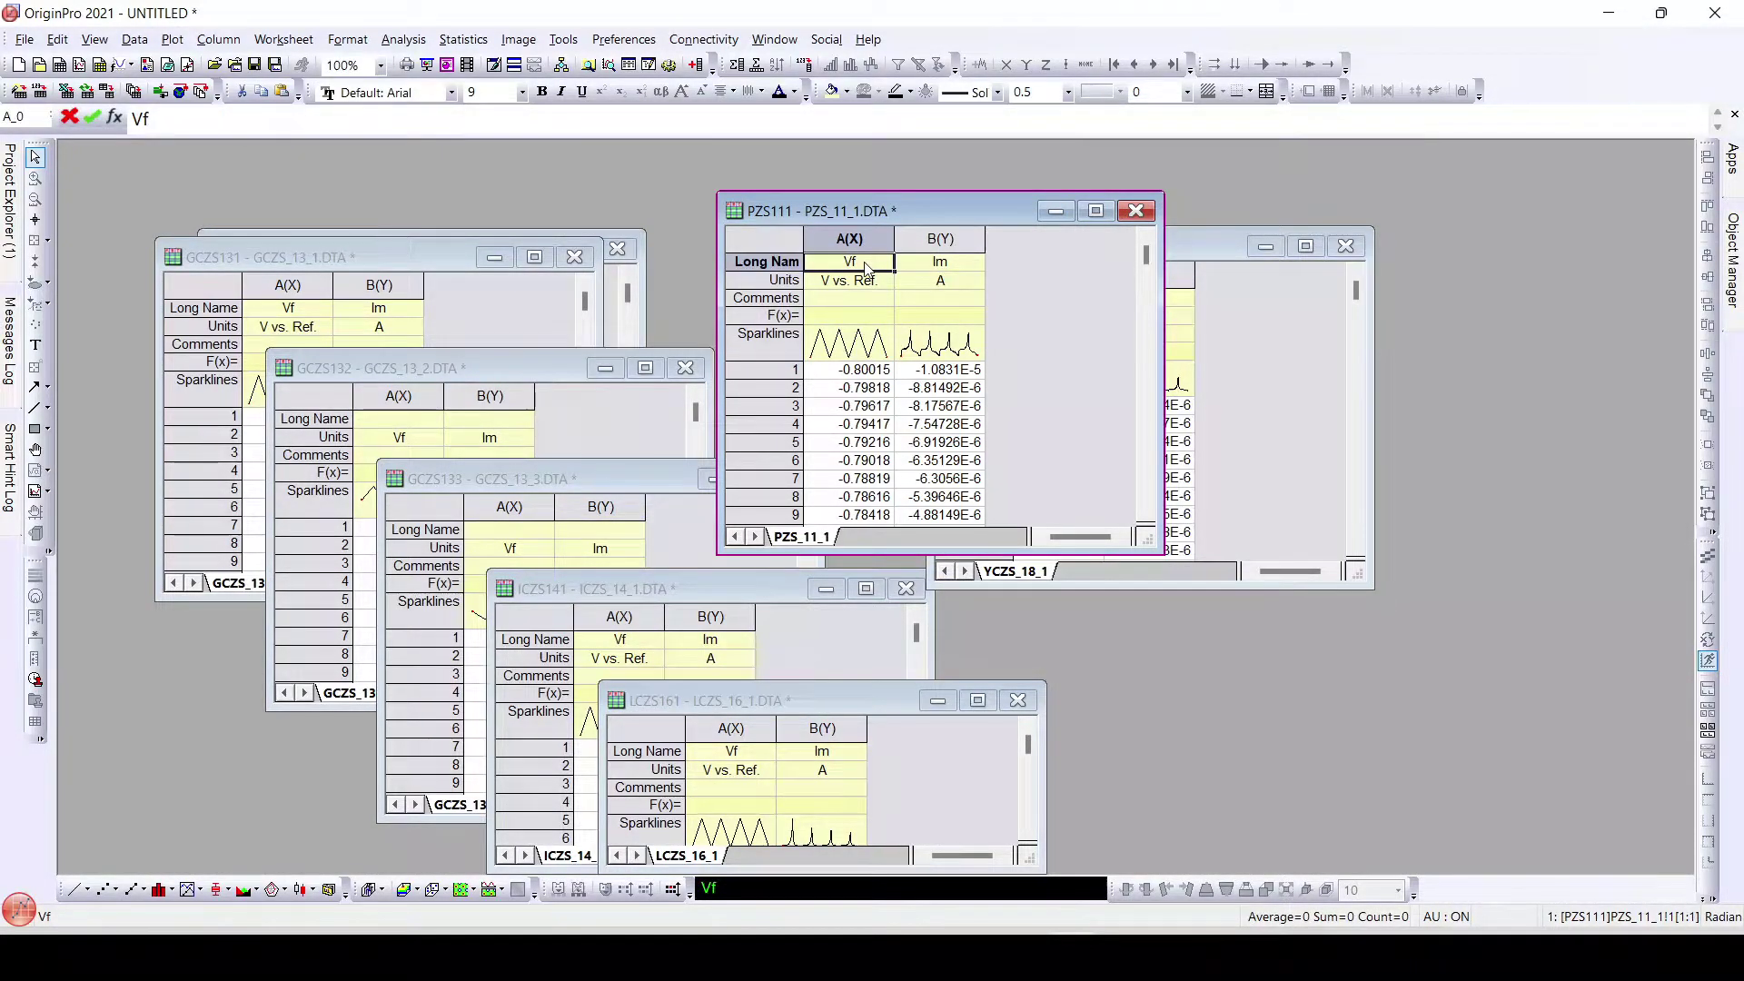
{"action": "double_click", "coordinate": [866, 264]}
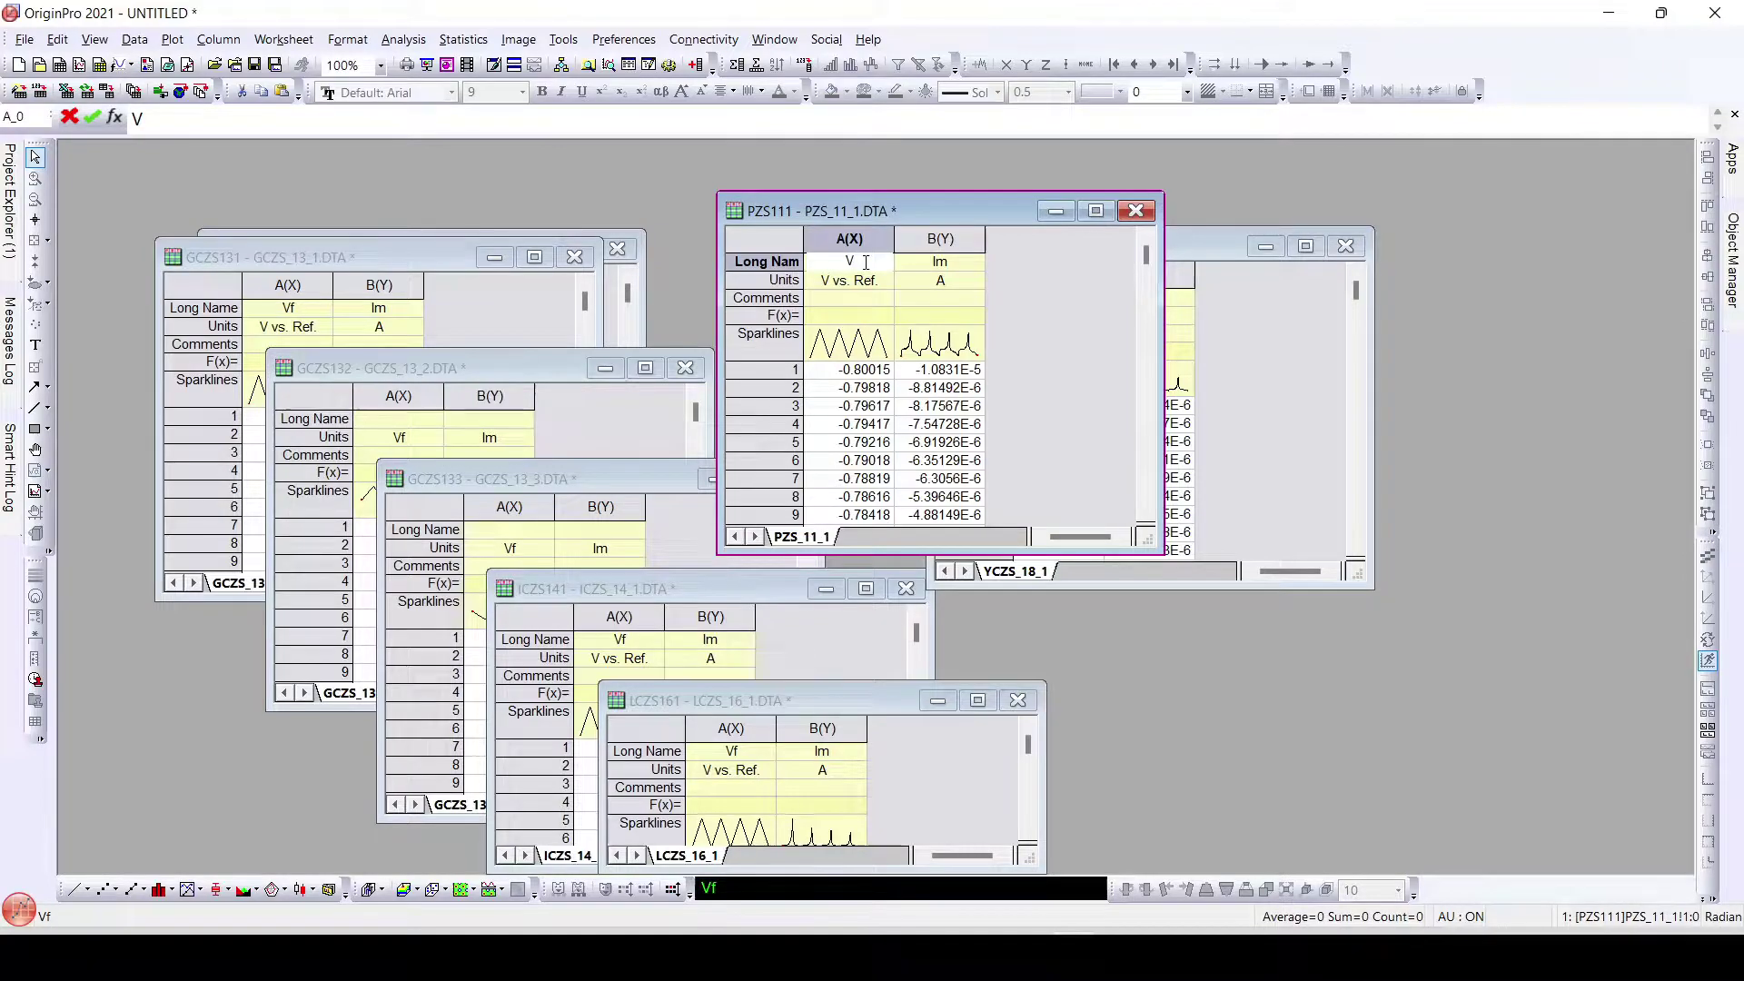
{"action": "type", "text": "oltage"}
{"action": "left_click", "coordinate": [924, 270]}
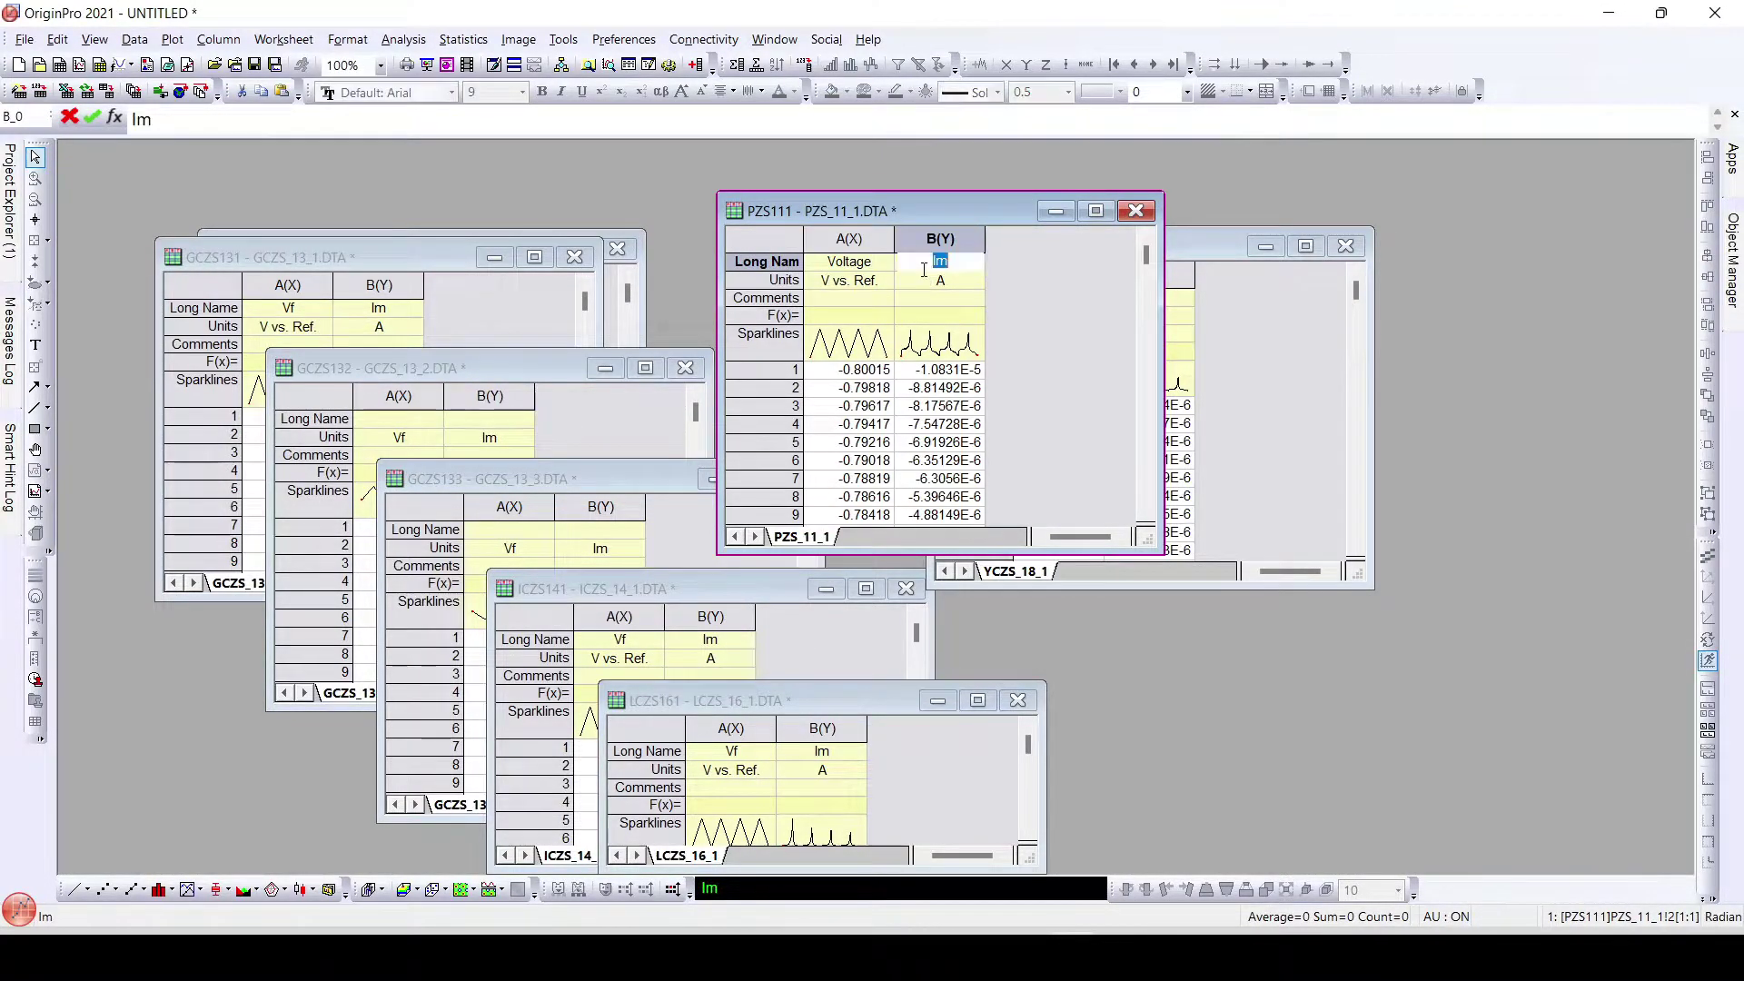
{"action": "type", "text": "Current"}
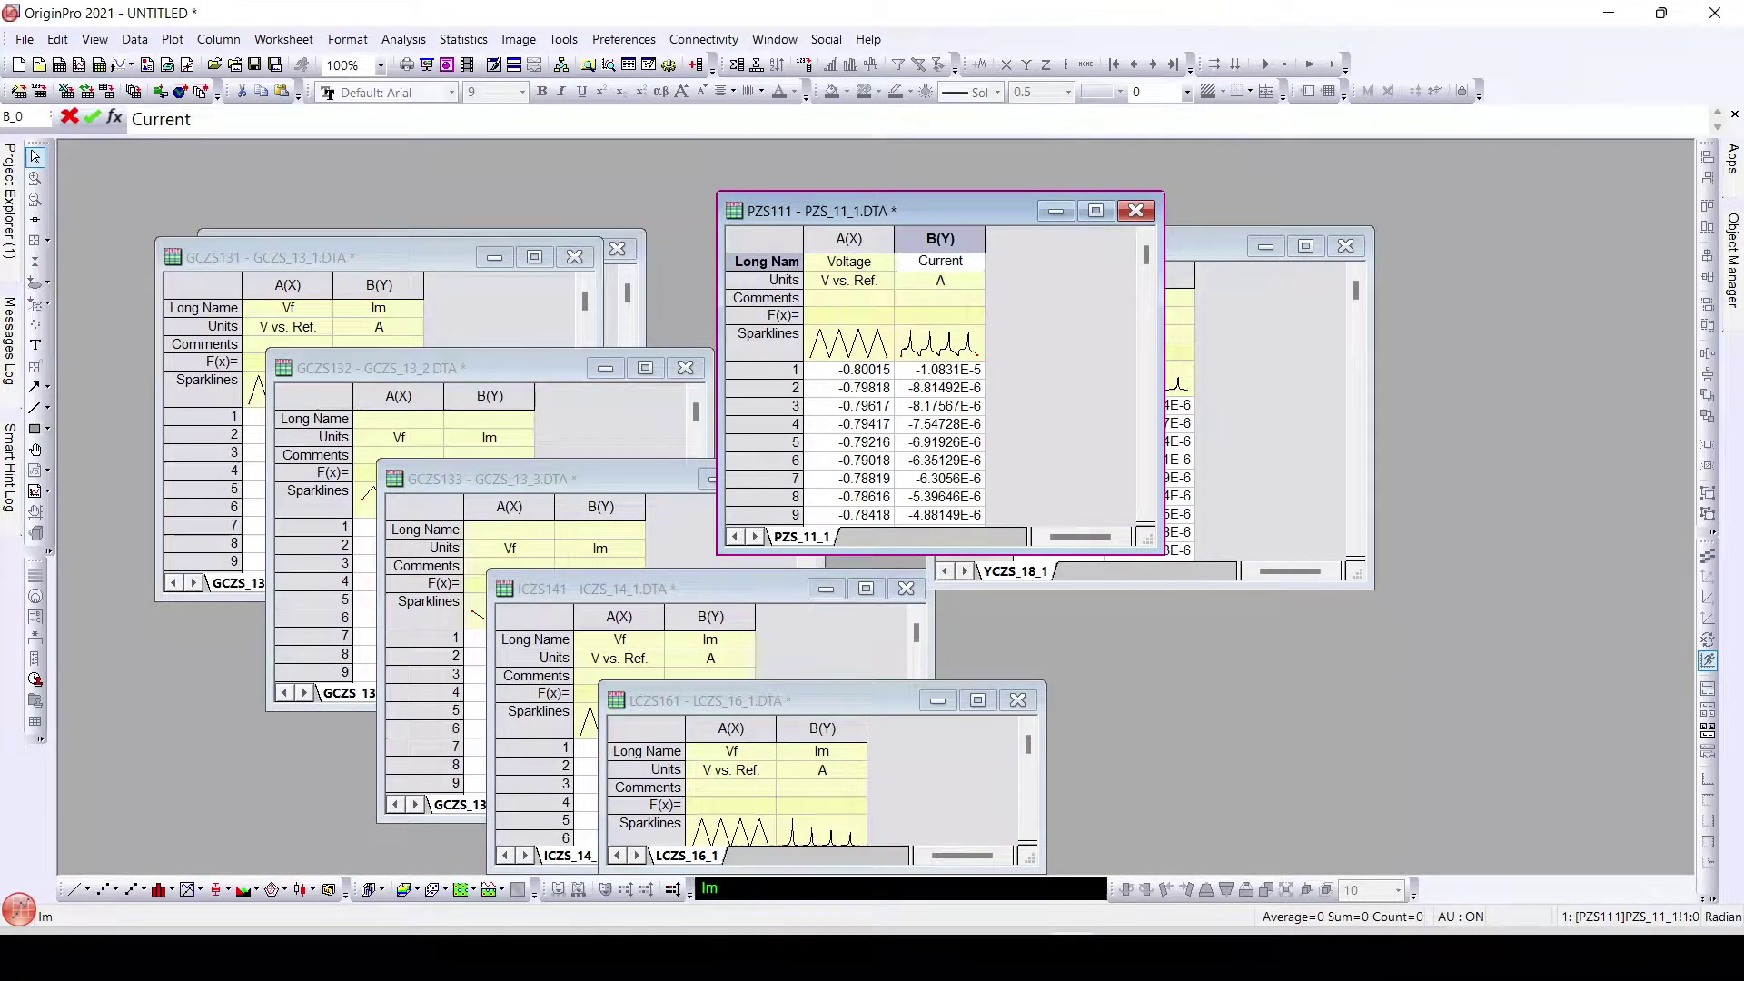
{"action": "left_click", "coordinate": [1005, 273]}
{"action": "left_click", "coordinate": [874, 284]}
{"action": "left_click_drag", "start_coordinate": [874, 285], "coordinate": [940, 284]}
{"action": "key", "text": "ctrl+c"}
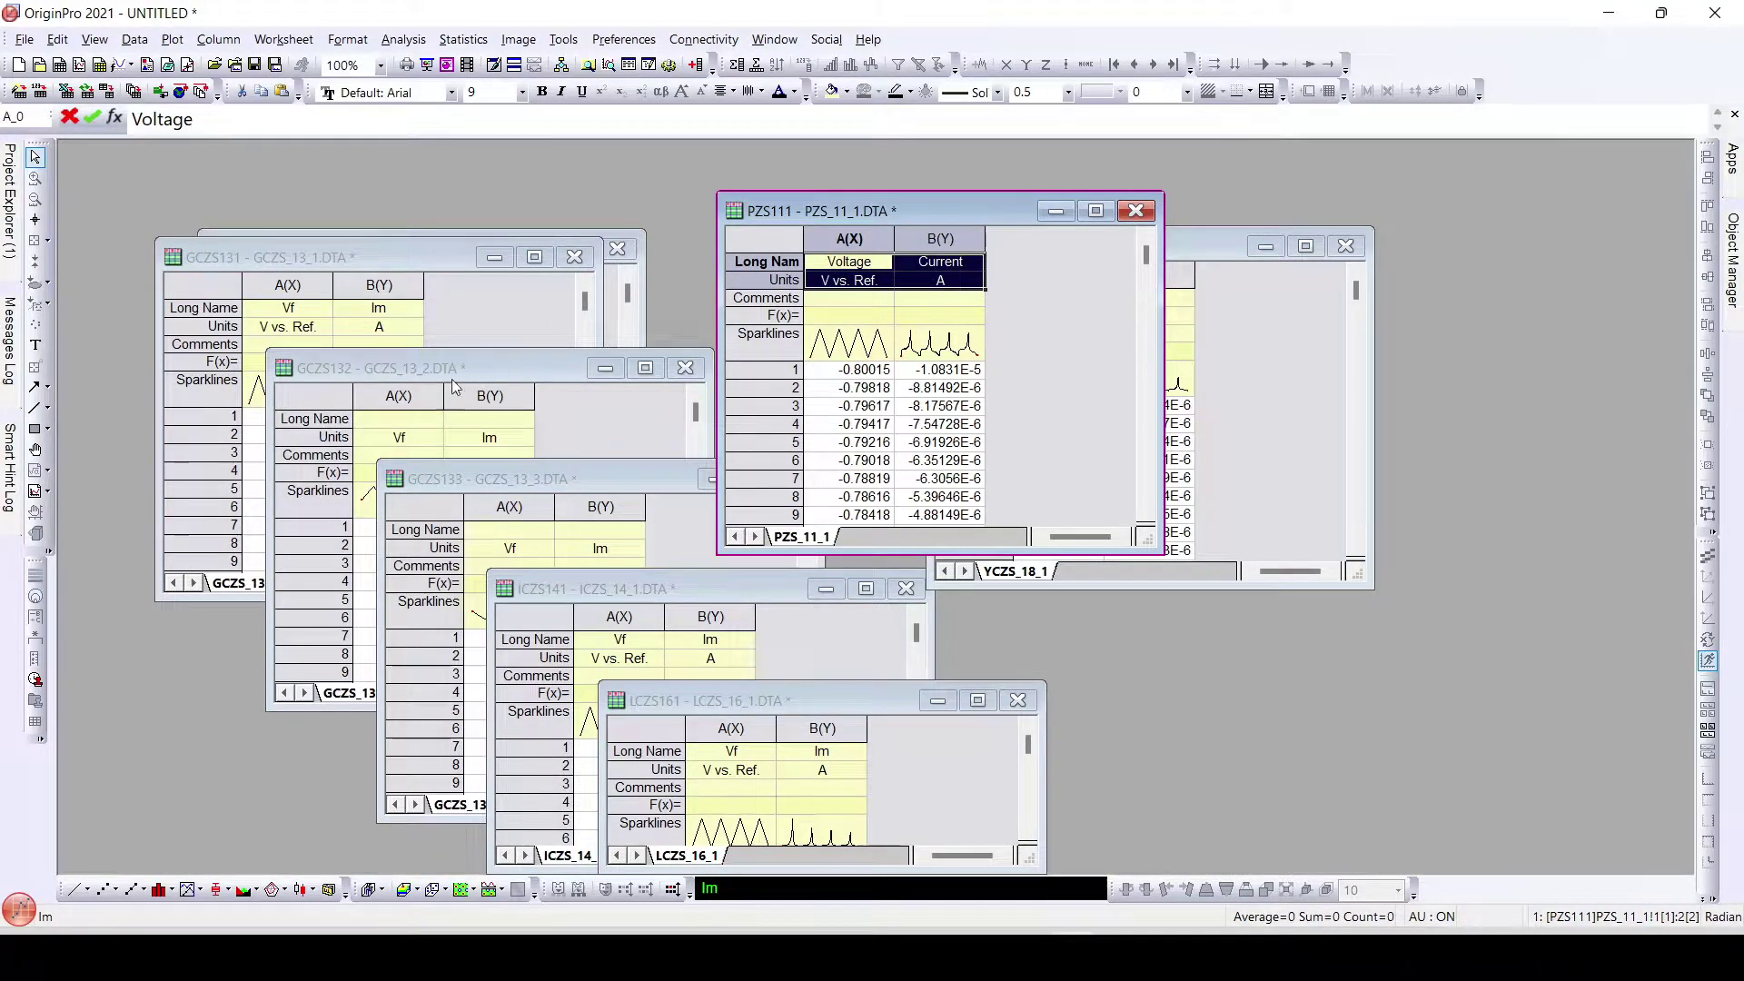
{"action": "left_click", "coordinate": [416, 420]}
Step: Paste the Voltage/Current headers into GCZS132, GCZS131, ACZS151, GCZS133 and LCZS161, minimizing each
{"action": "key", "text": "ctrl+v"}
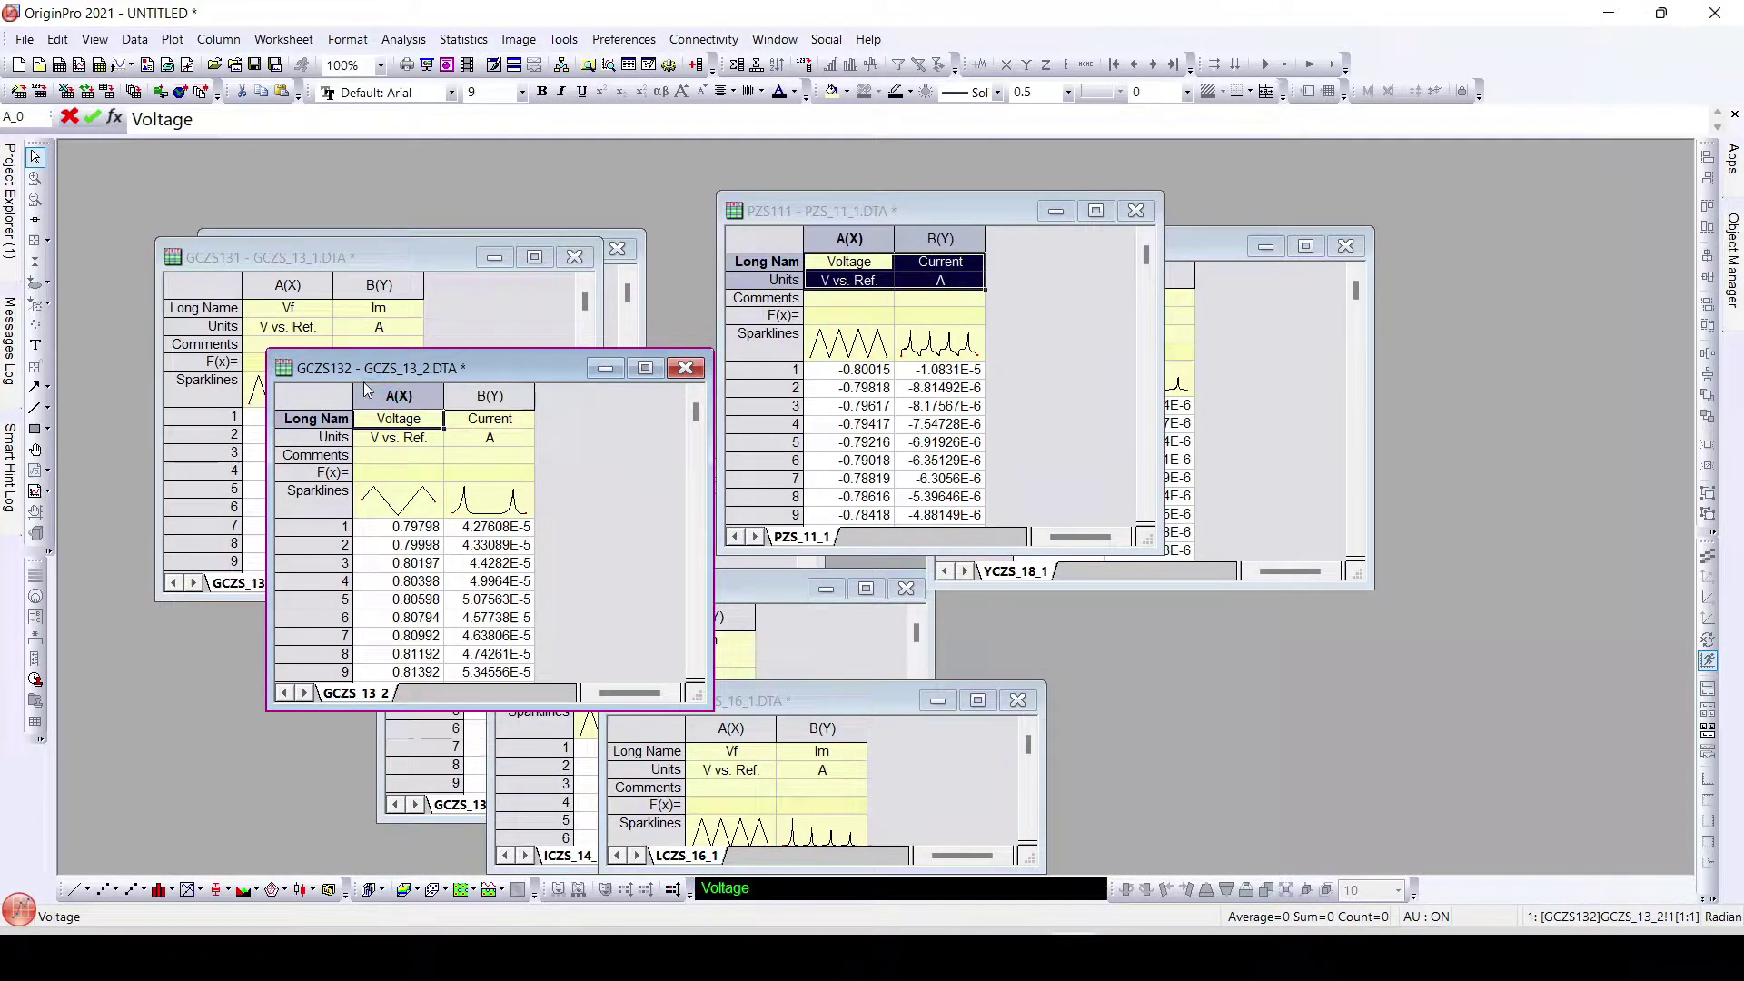
{"action": "left_click", "coordinate": [605, 368]}
{"action": "left_click", "coordinate": [297, 312]}
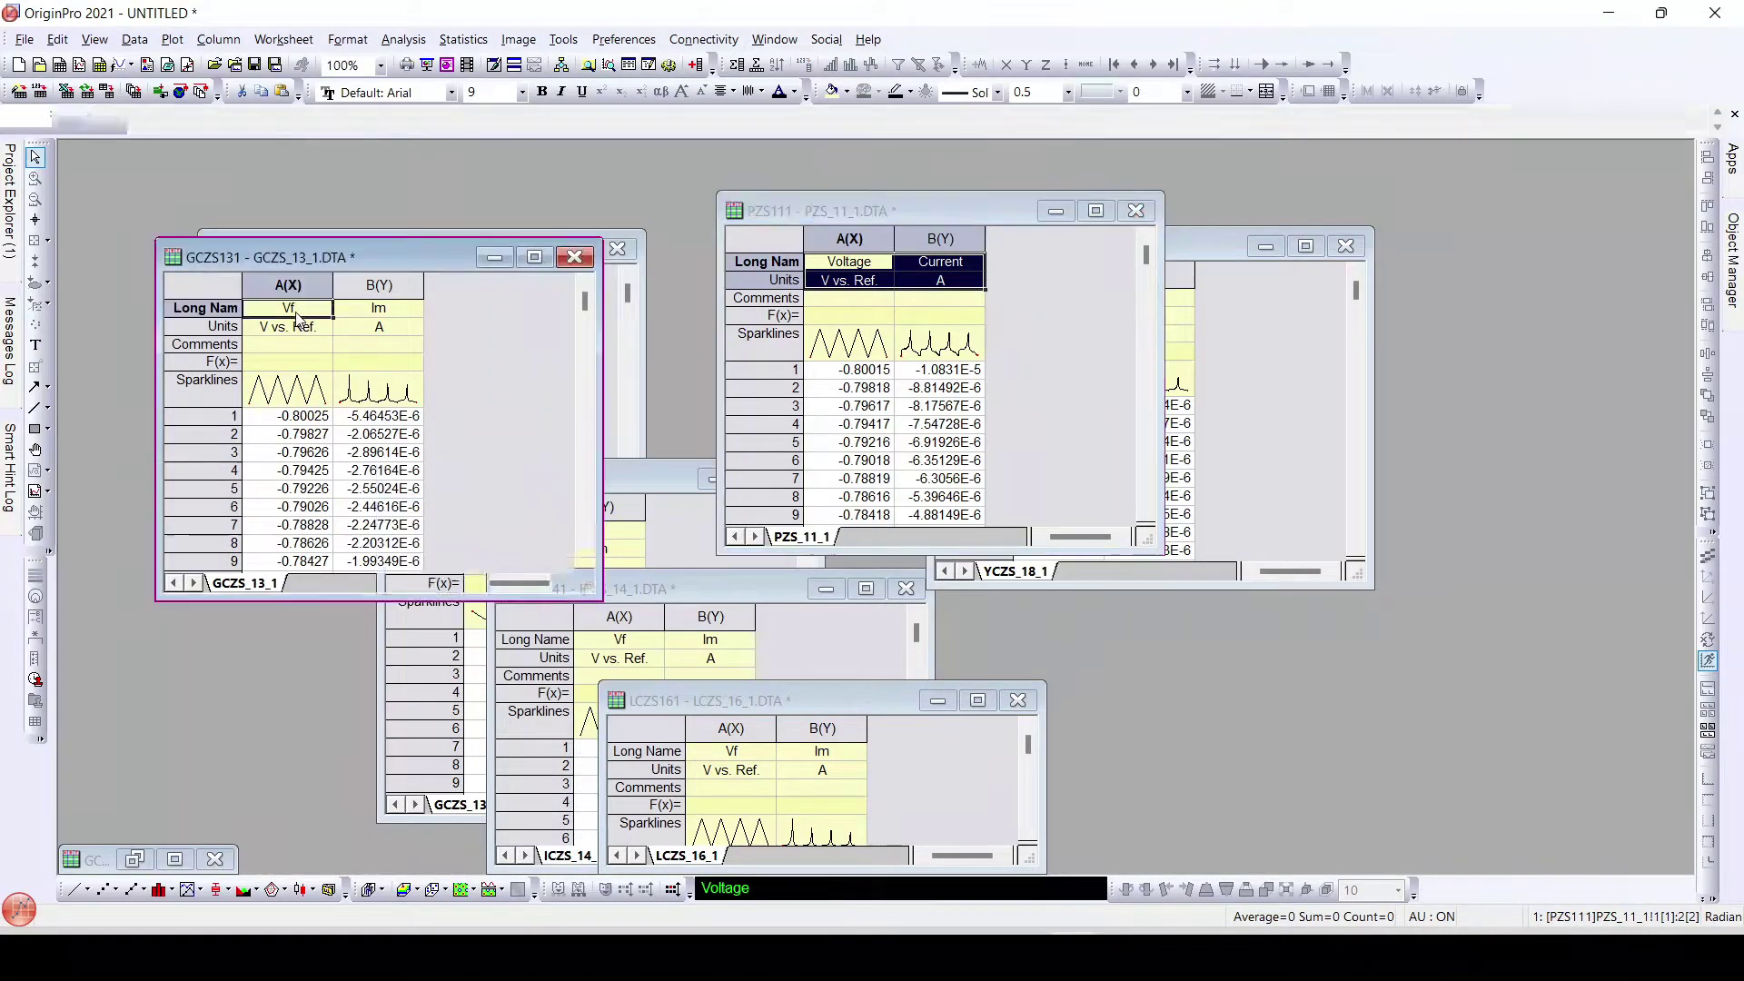
{"action": "key", "text": "ctrl+v"}
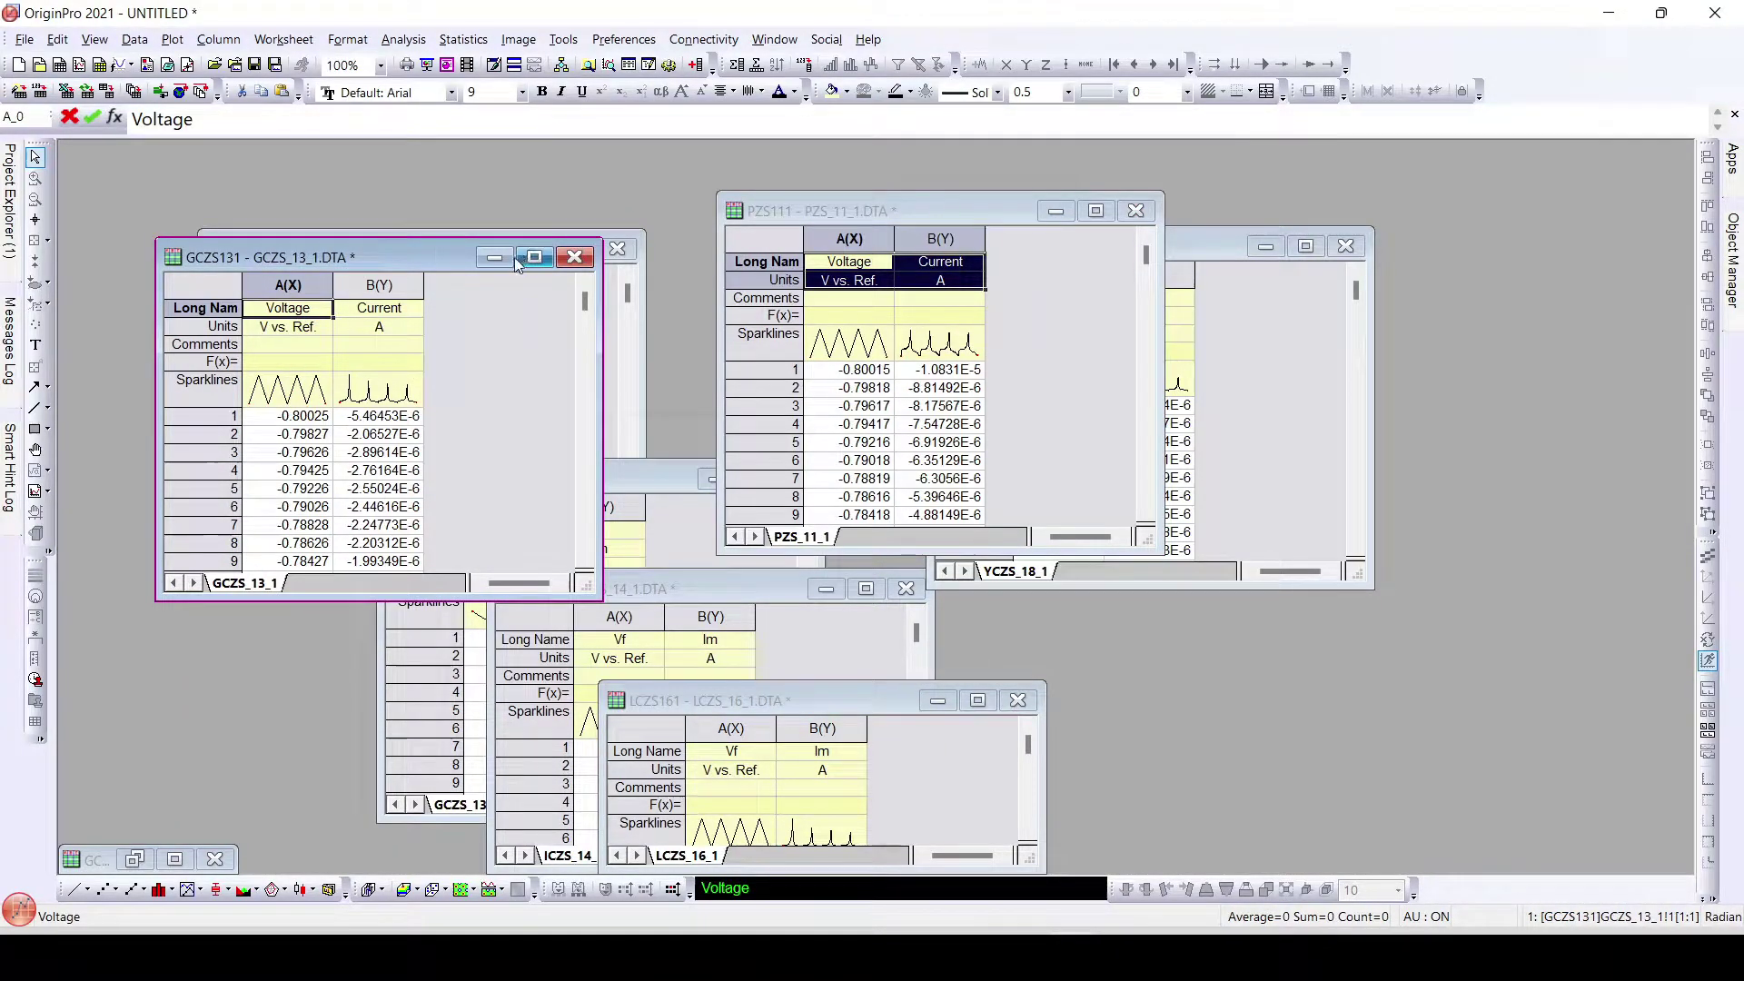
{"action": "left_click", "coordinate": [495, 257]}
{"action": "left_click", "coordinate": [315, 301]}
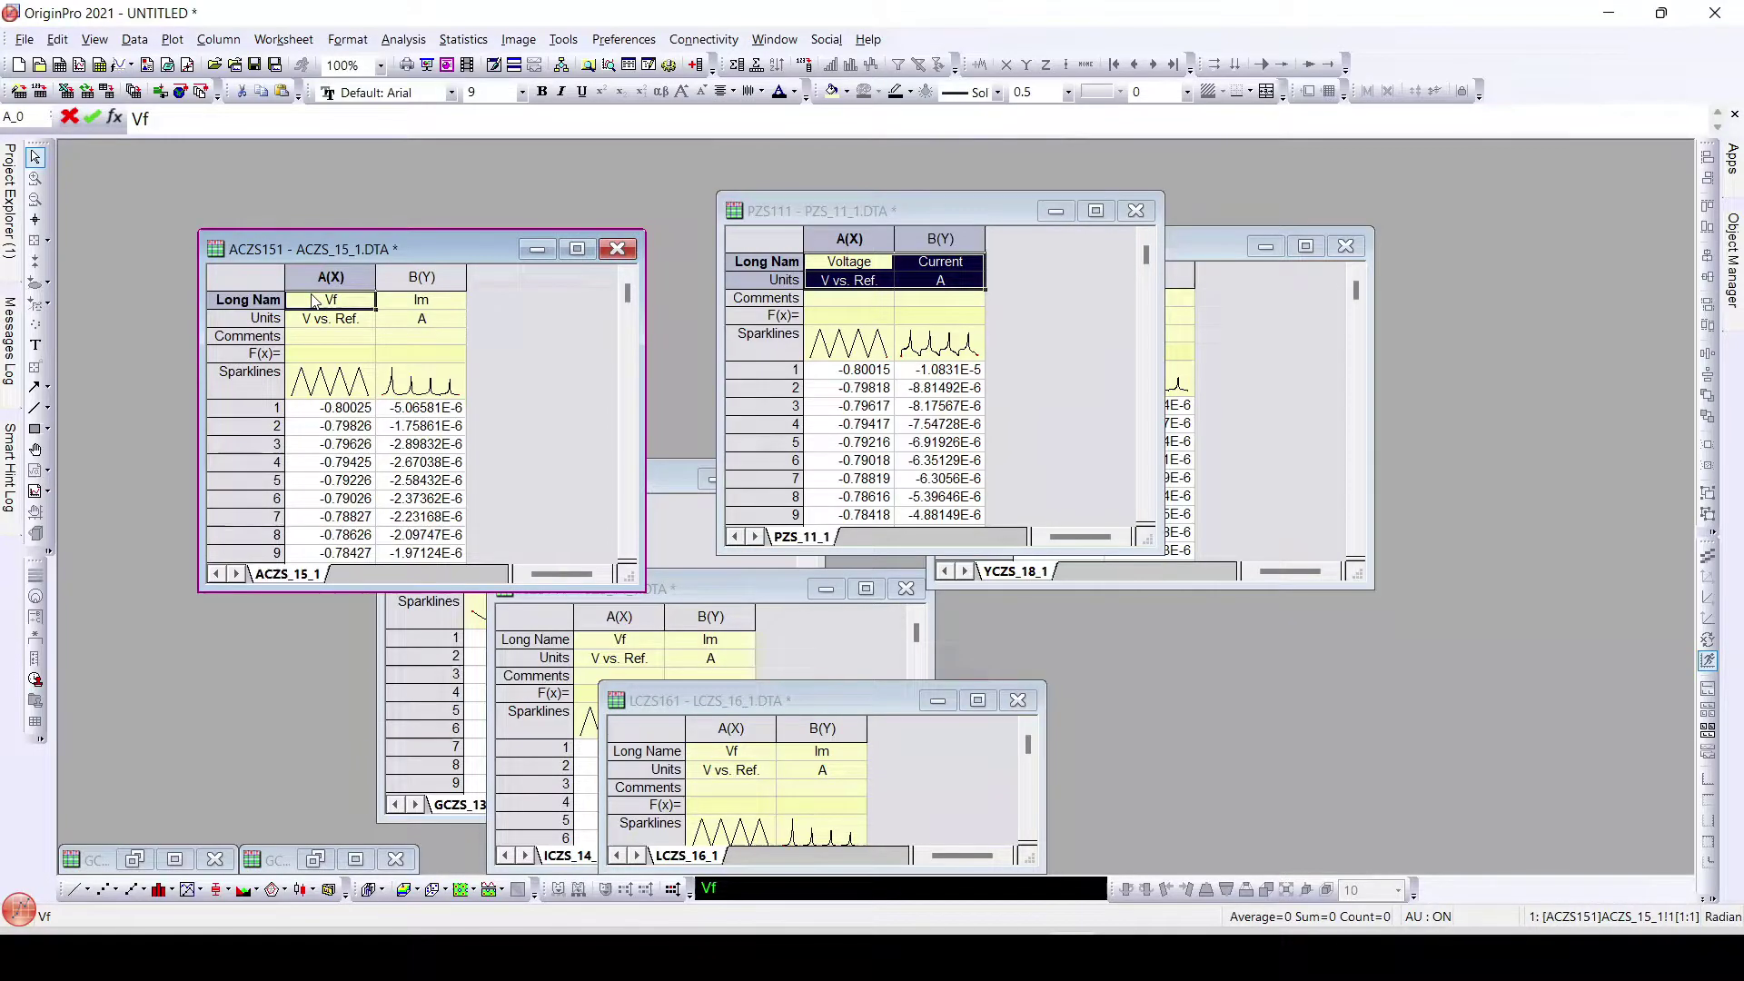
{"action": "key", "text": "ctrl+v"}
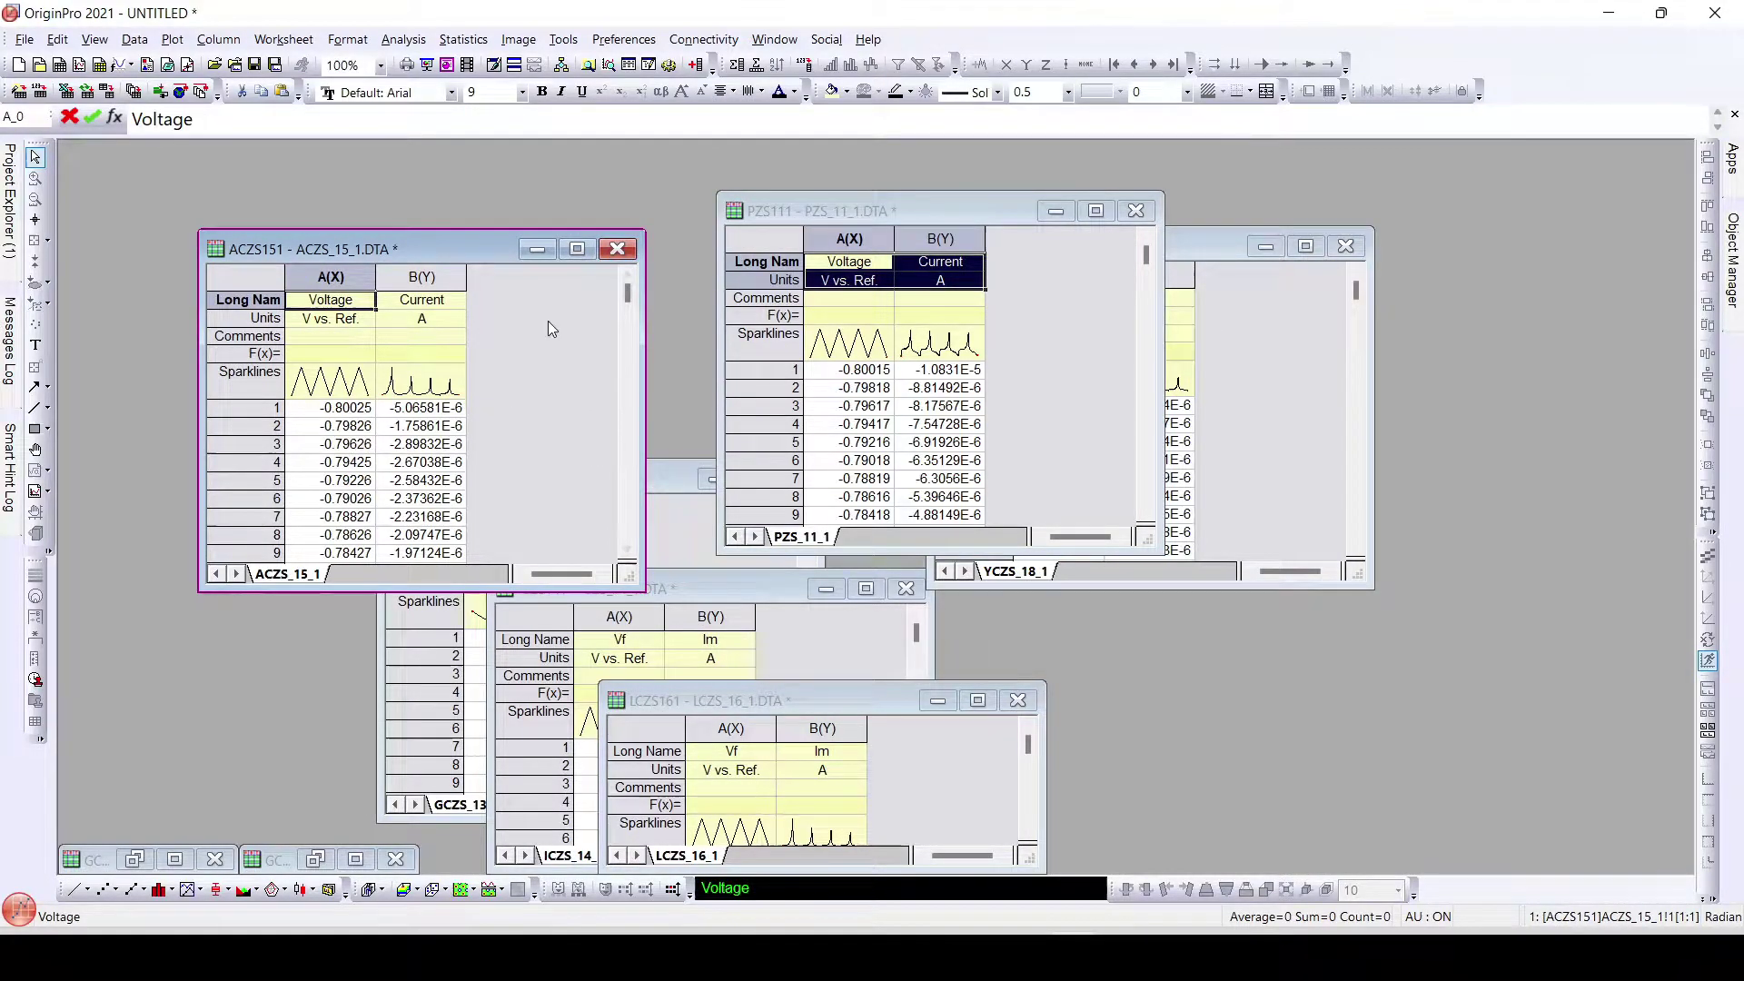
{"action": "left_click", "coordinate": [535, 251]}
{"action": "left_click", "coordinate": [515, 531]}
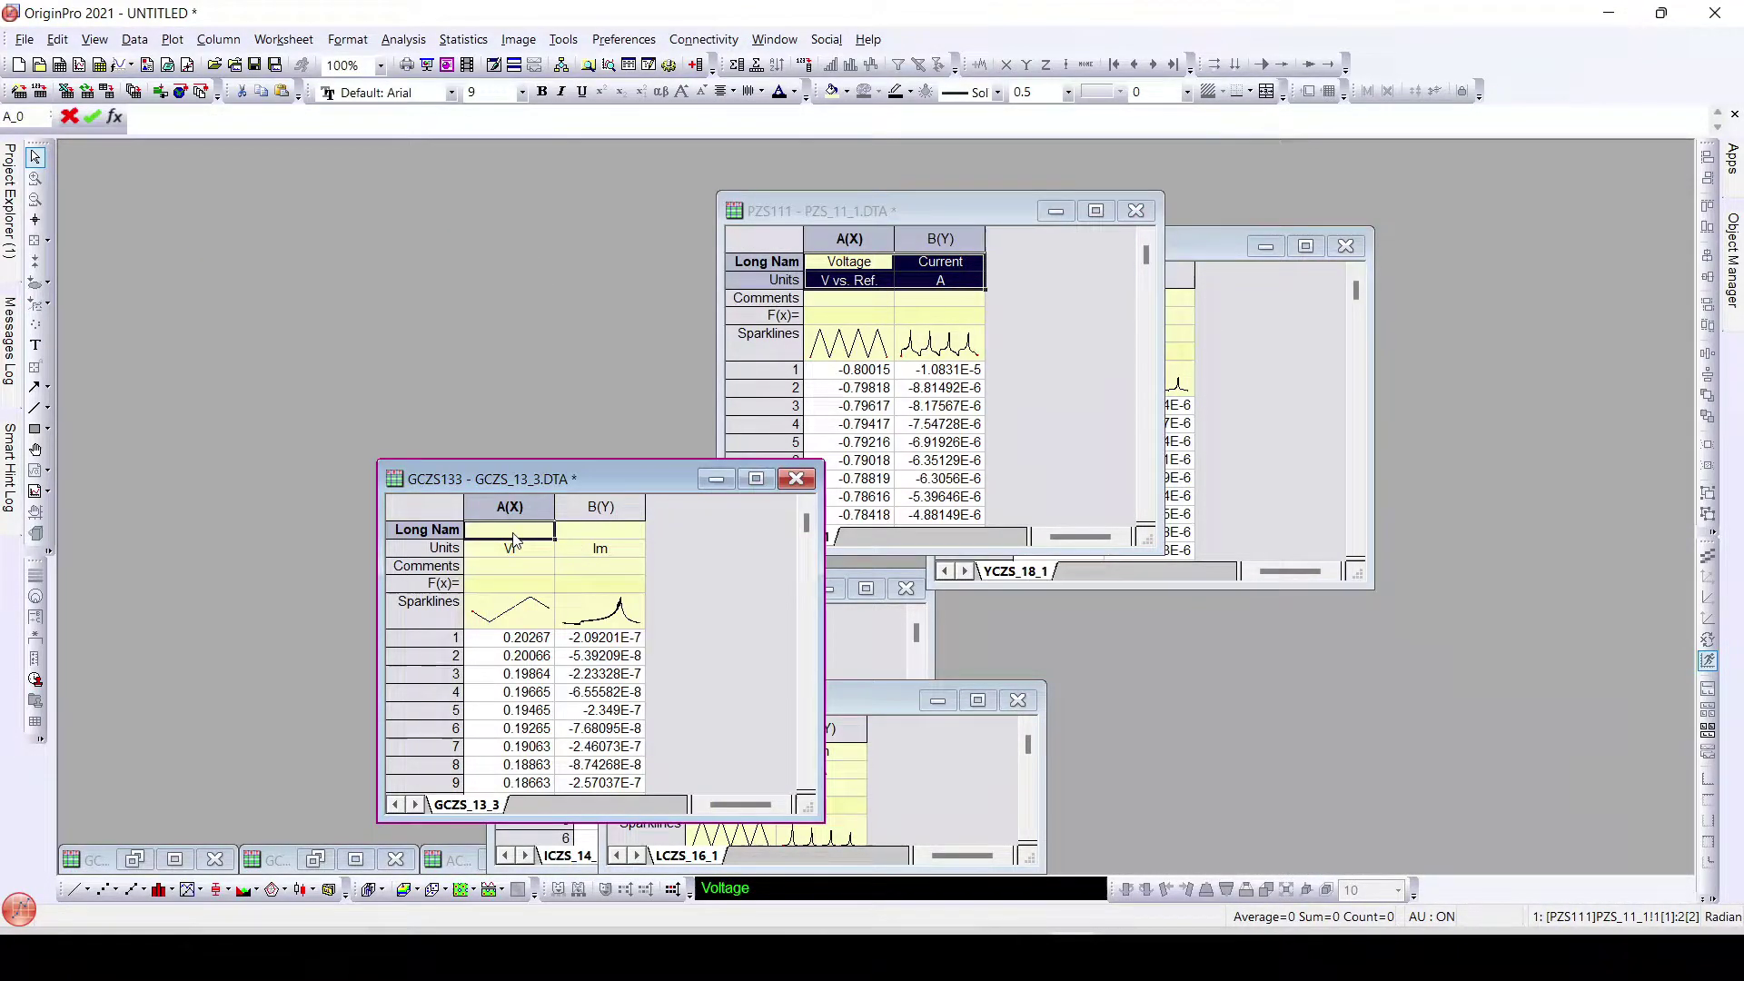
{"action": "type", "text": "Voltage\tCurrent V vs. Ref.\tA"}
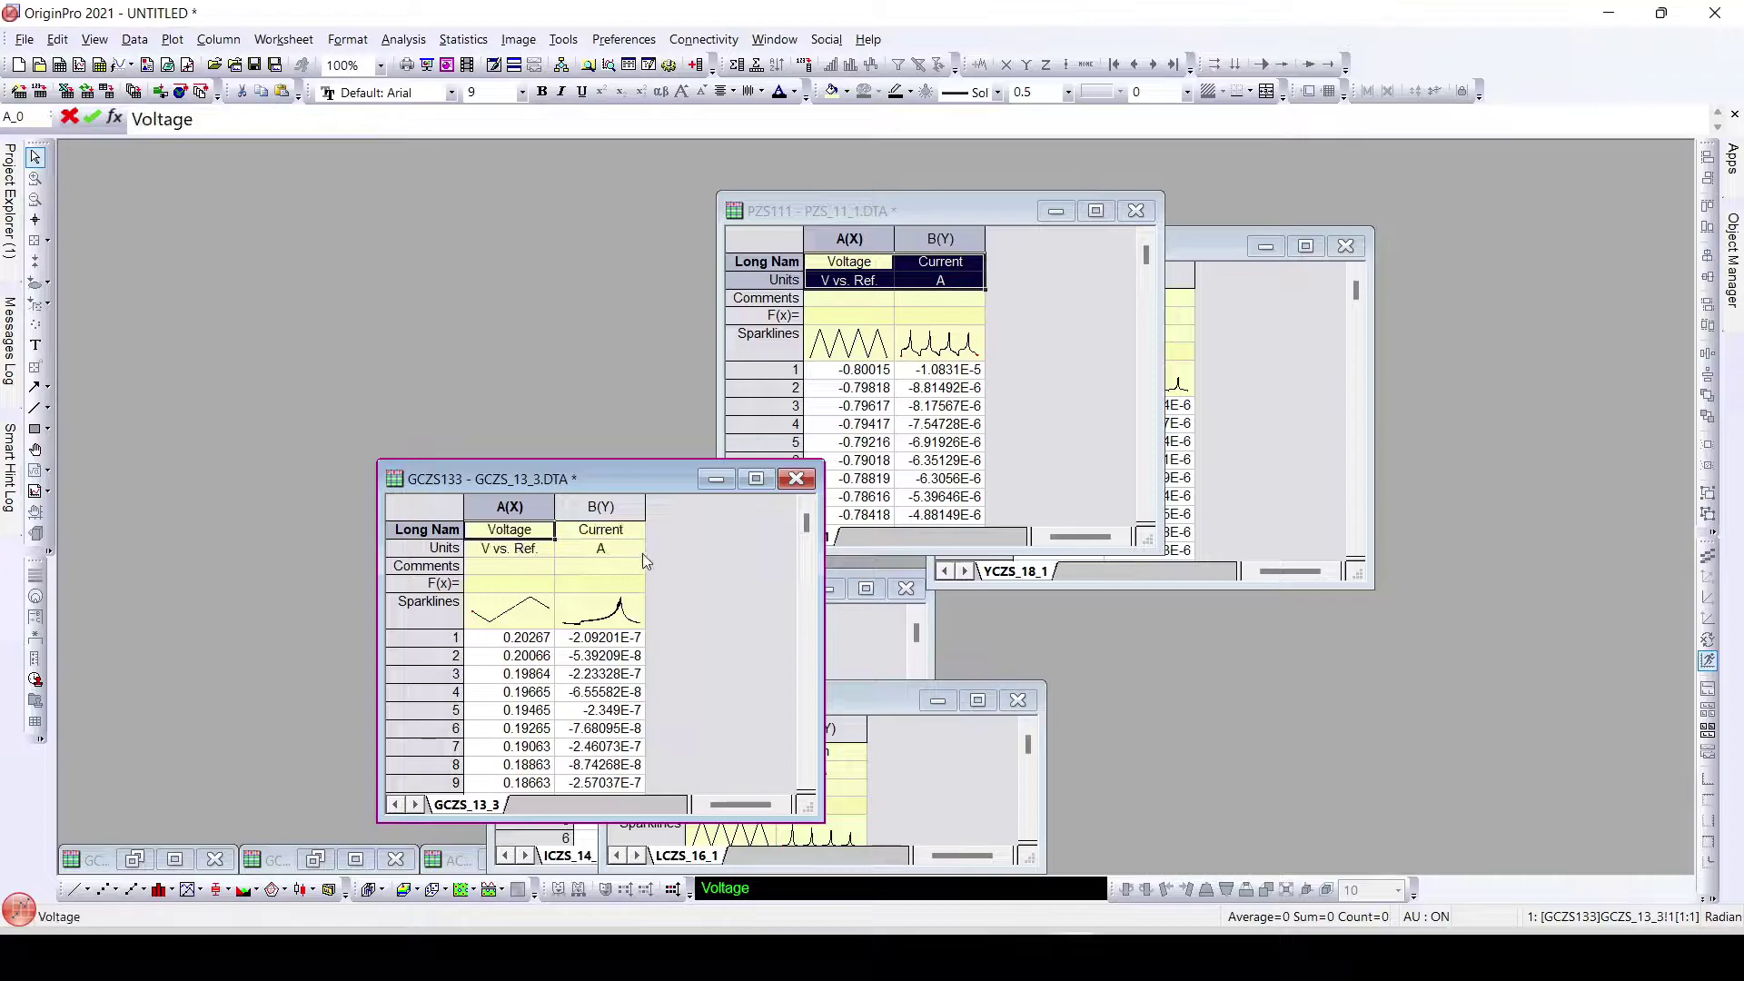
{"action": "left_click", "coordinate": [716, 479]}
{"action": "left_click", "coordinate": [727, 752]}
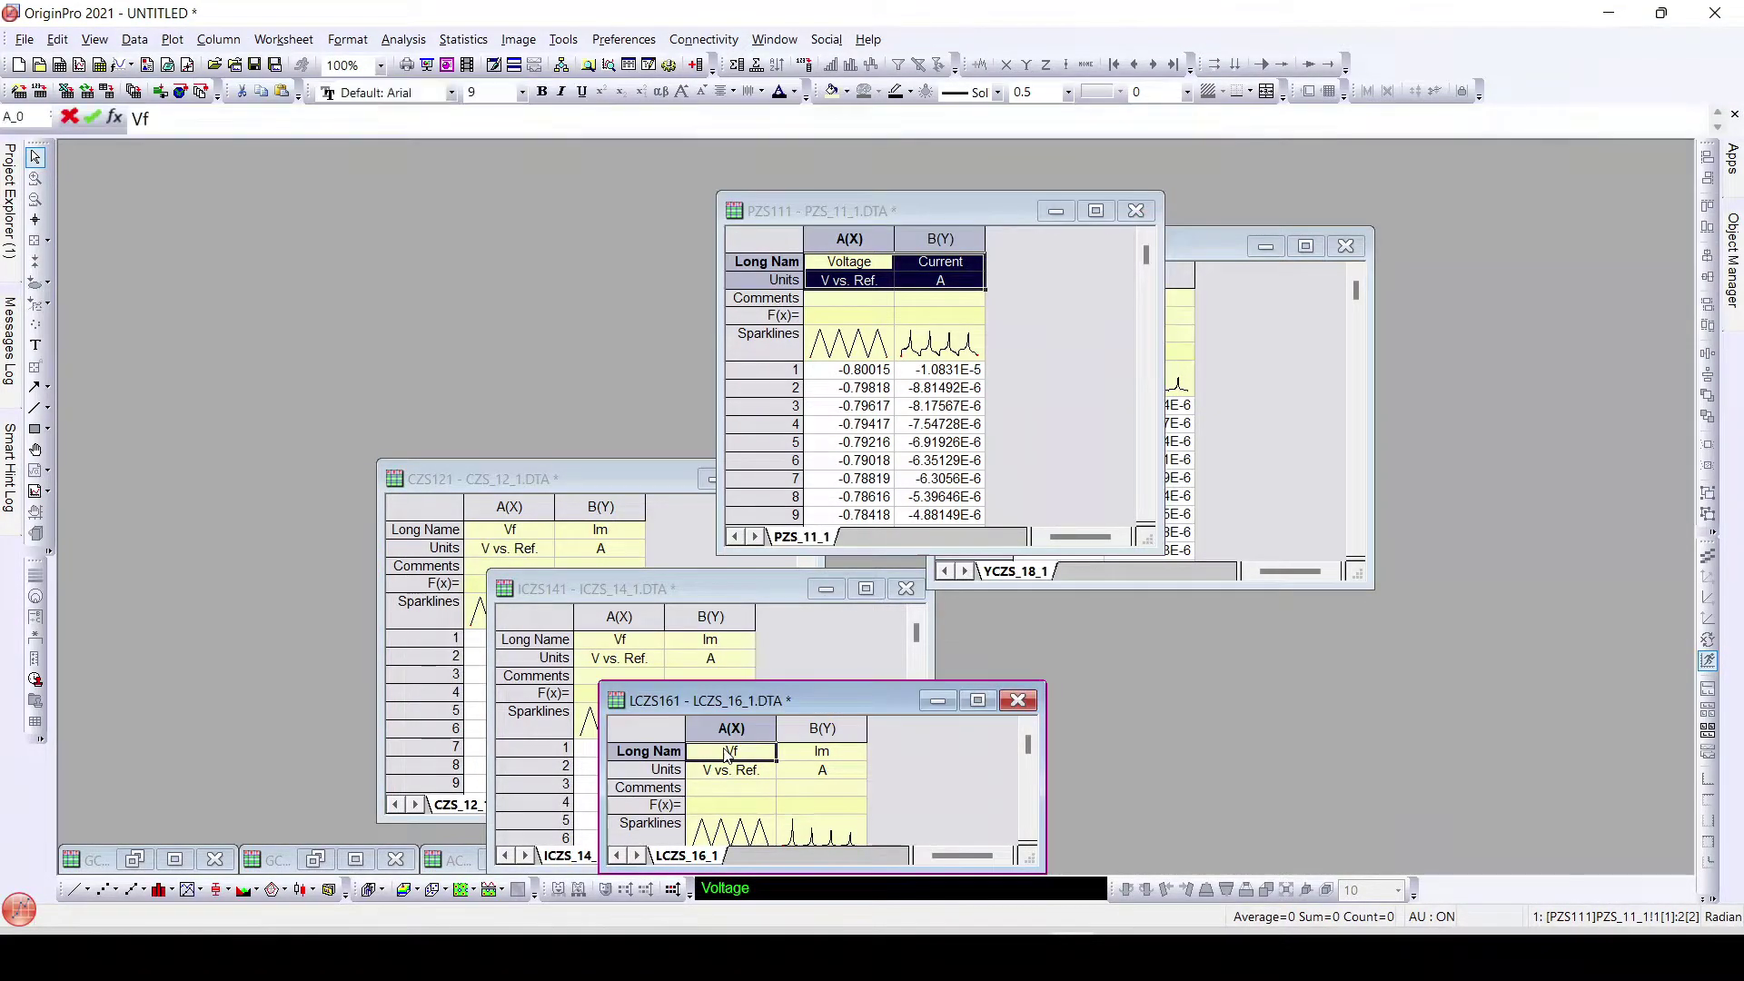
{"action": "type", "text": "Voltage\tCurrent V vs. Ref.\tA"}
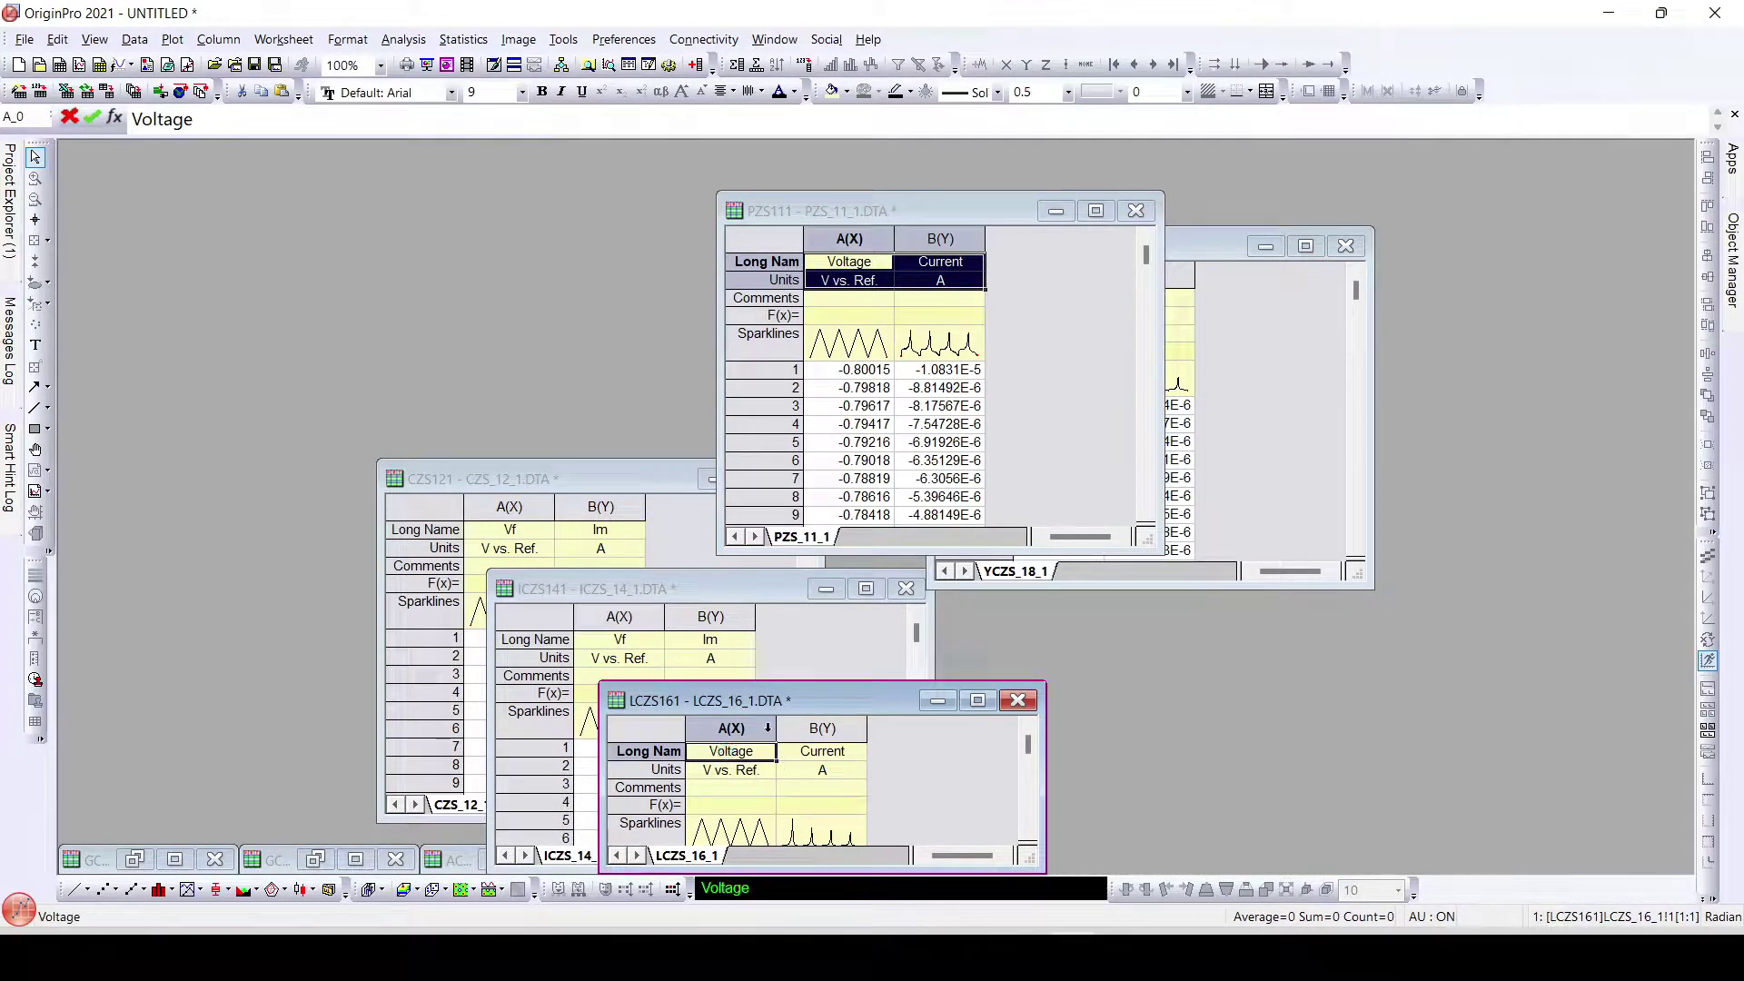
{"action": "left_click", "coordinate": [938, 700]}
Step: Paste the headers into ICZS141, FCZS171, CZS122, CZS121 and YCZS181, minimizing PZS111 too
{"action": "left_click", "coordinate": [638, 643]}
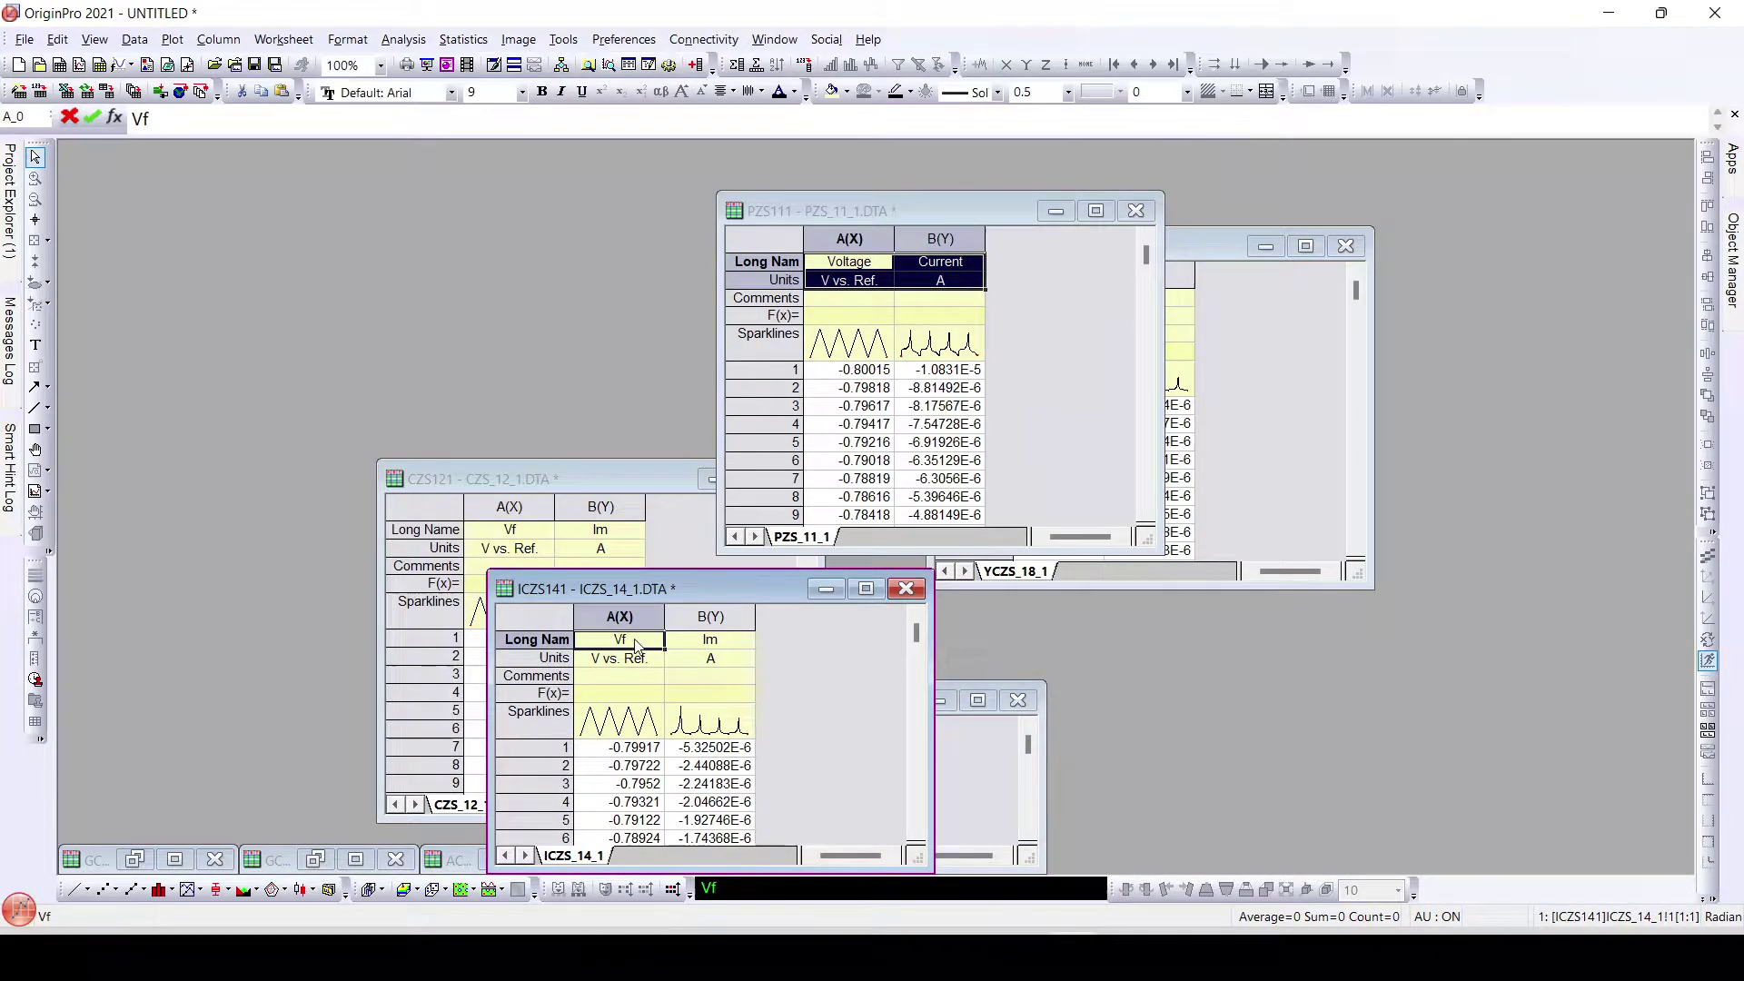
{"action": "type", "text": "Voltage\tCurrent"}
{"action": "left_click", "coordinate": [828, 590]}
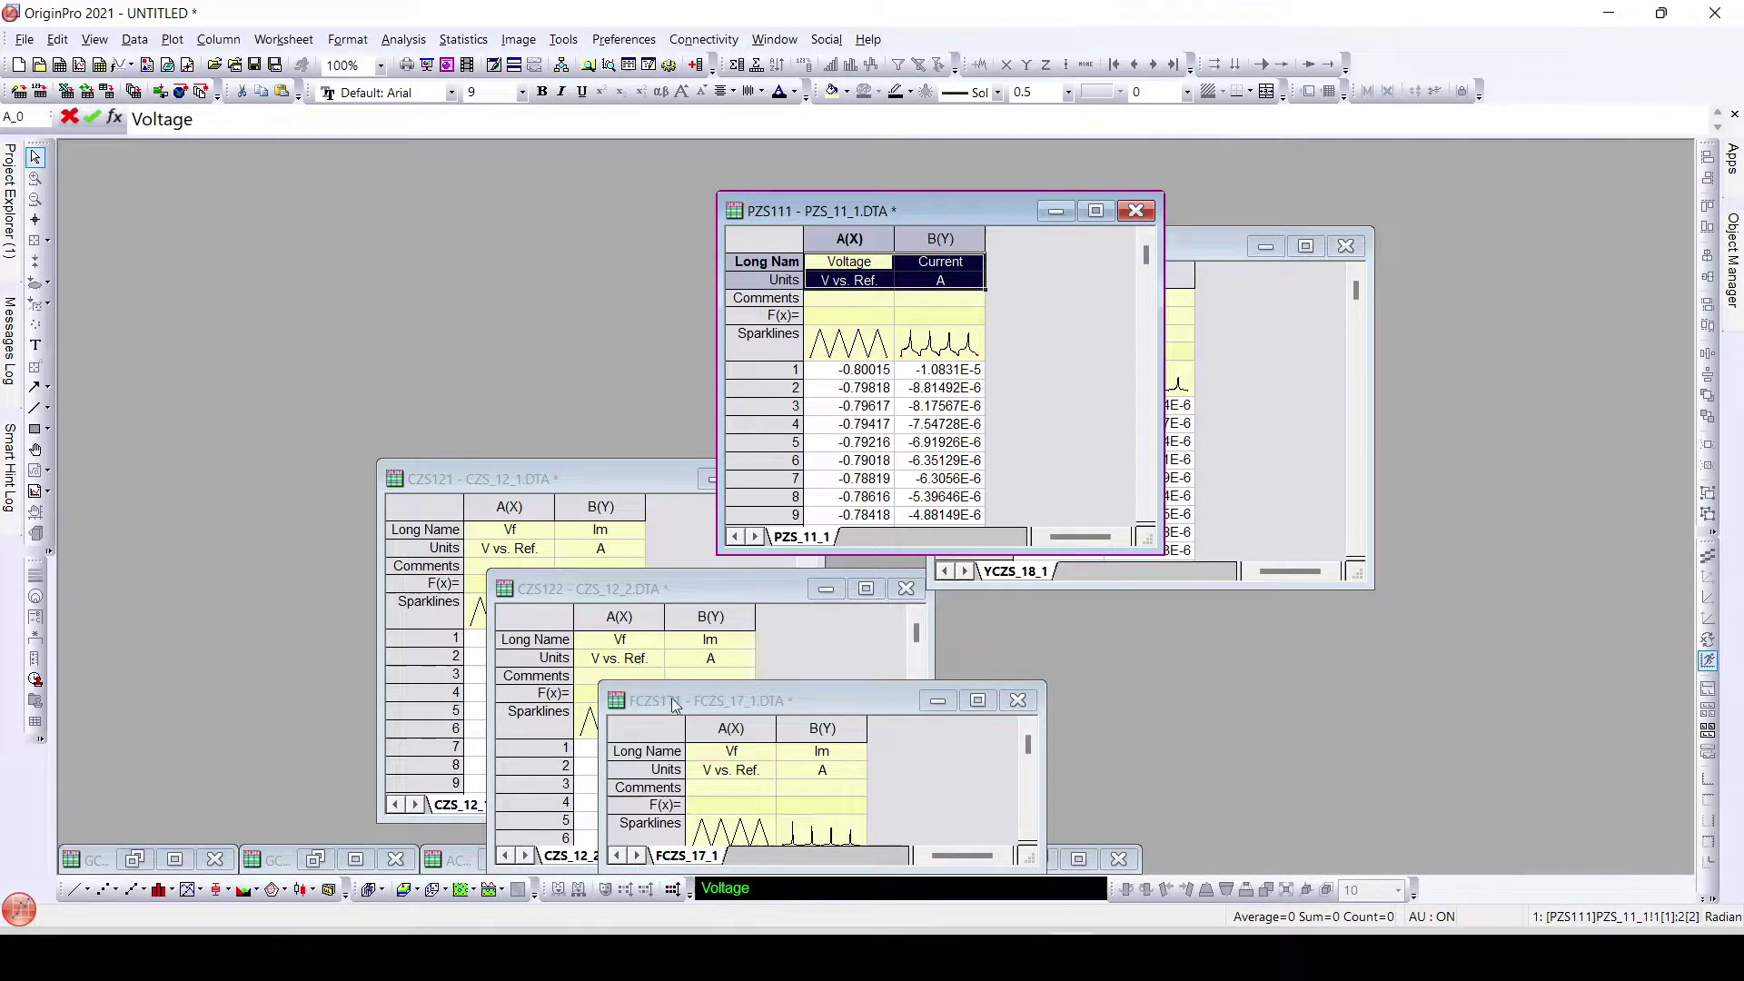
{"action": "left_click", "coordinate": [725, 753]}
{"action": "type", "text": "Voltage\tCurrent"}
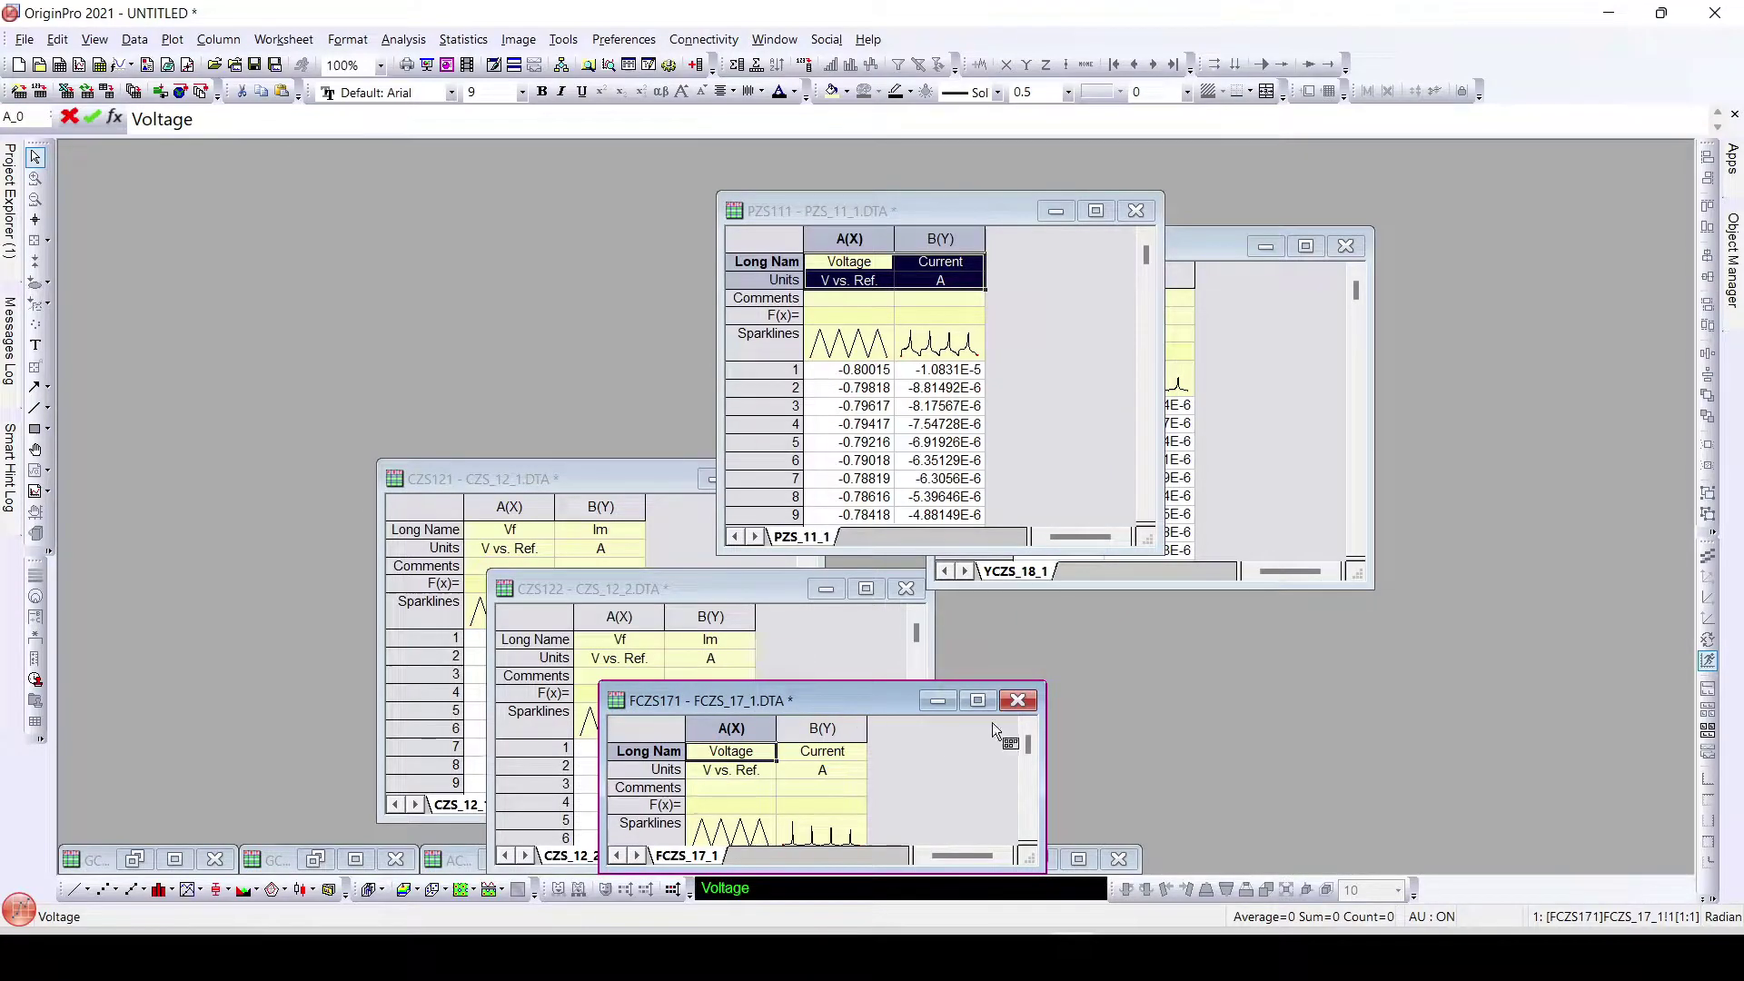
{"action": "left_click", "coordinate": [937, 701]}
{"action": "left_click", "coordinate": [622, 640]}
{"action": "type", "text": "Voltage\tCurrent"}
{"action": "left_click", "coordinate": [824, 591]}
{"action": "left_click", "coordinate": [520, 534]}
{"action": "type", "text": "Voltage\tCurrent"}
{"action": "left_click", "coordinate": [716, 479]}
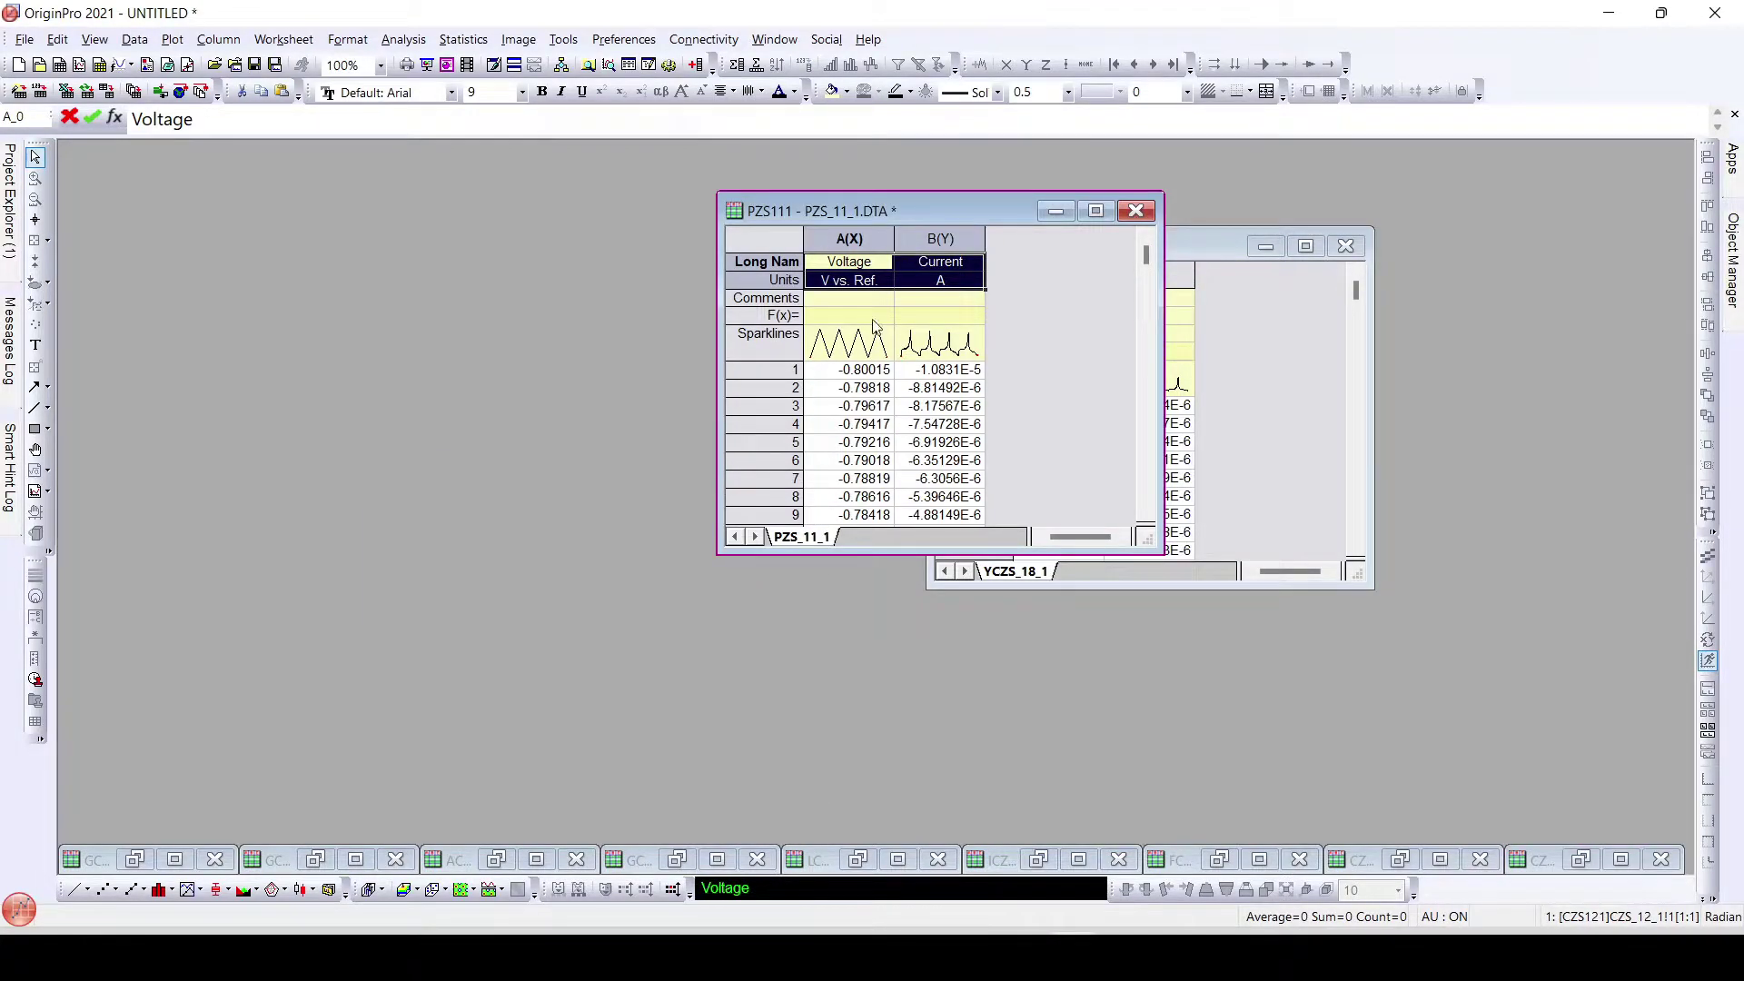
{"action": "left_click", "coordinate": [1054, 214]}
{"action": "left_click", "coordinate": [1036, 304]}
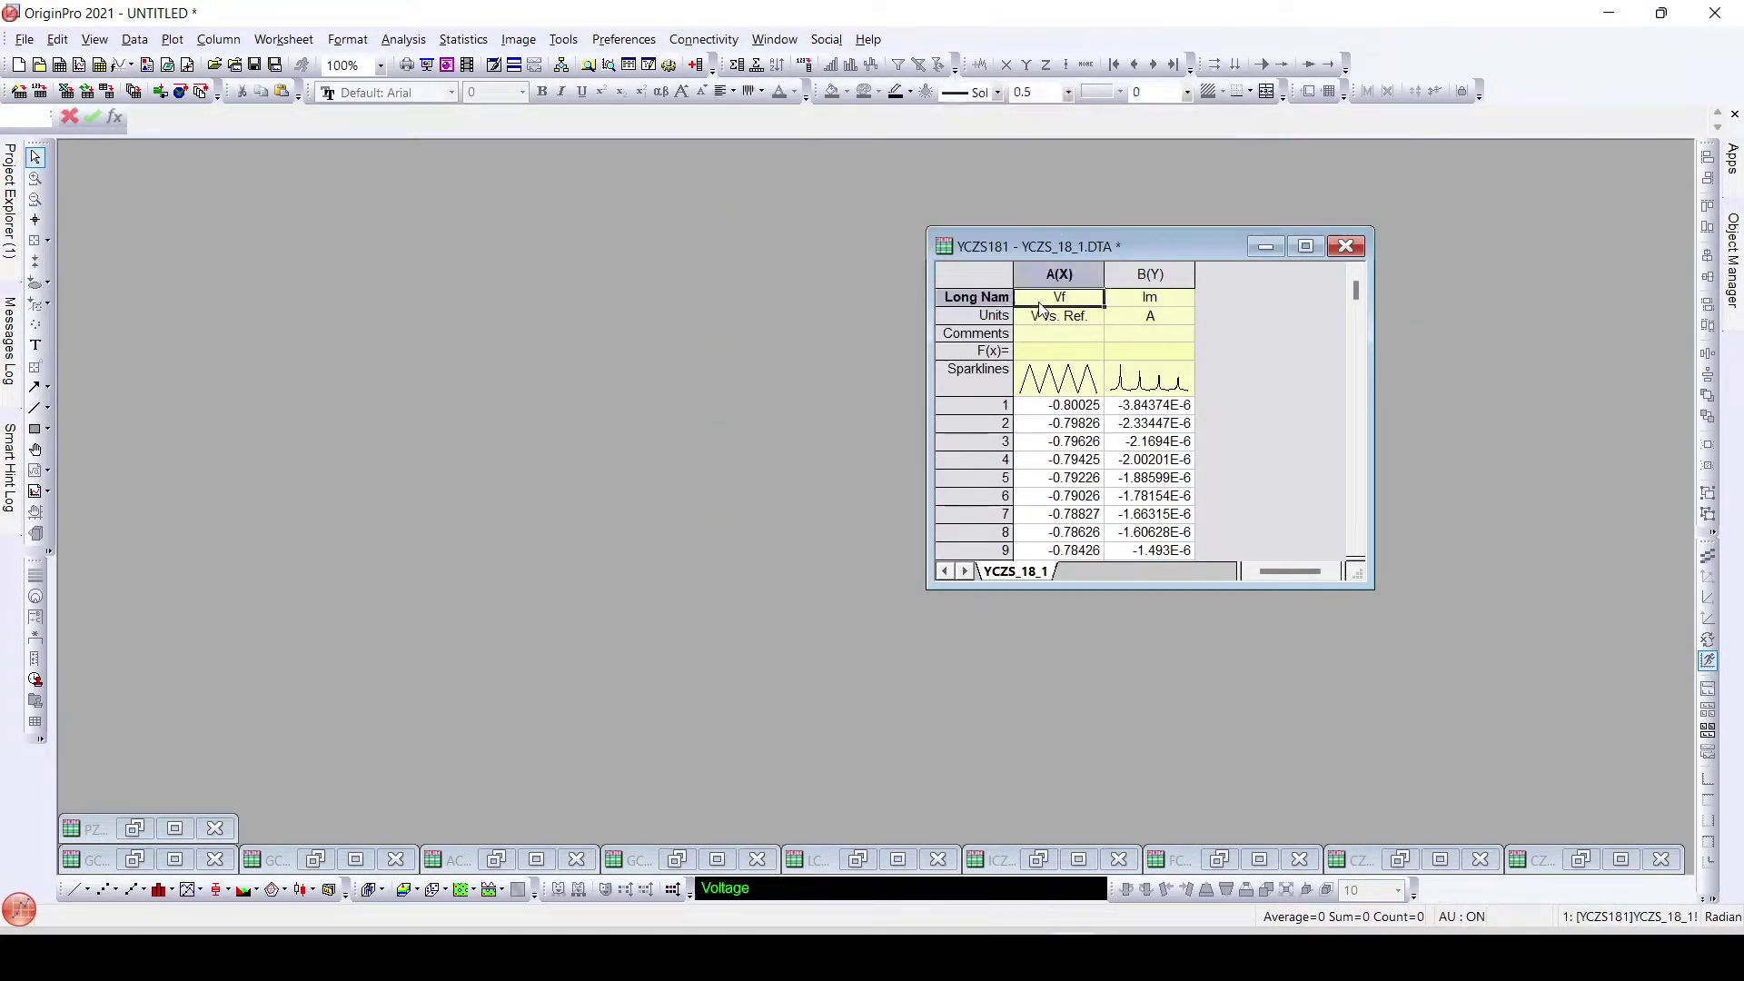
{"action": "type", "text": "Voltage\tCurrent"}
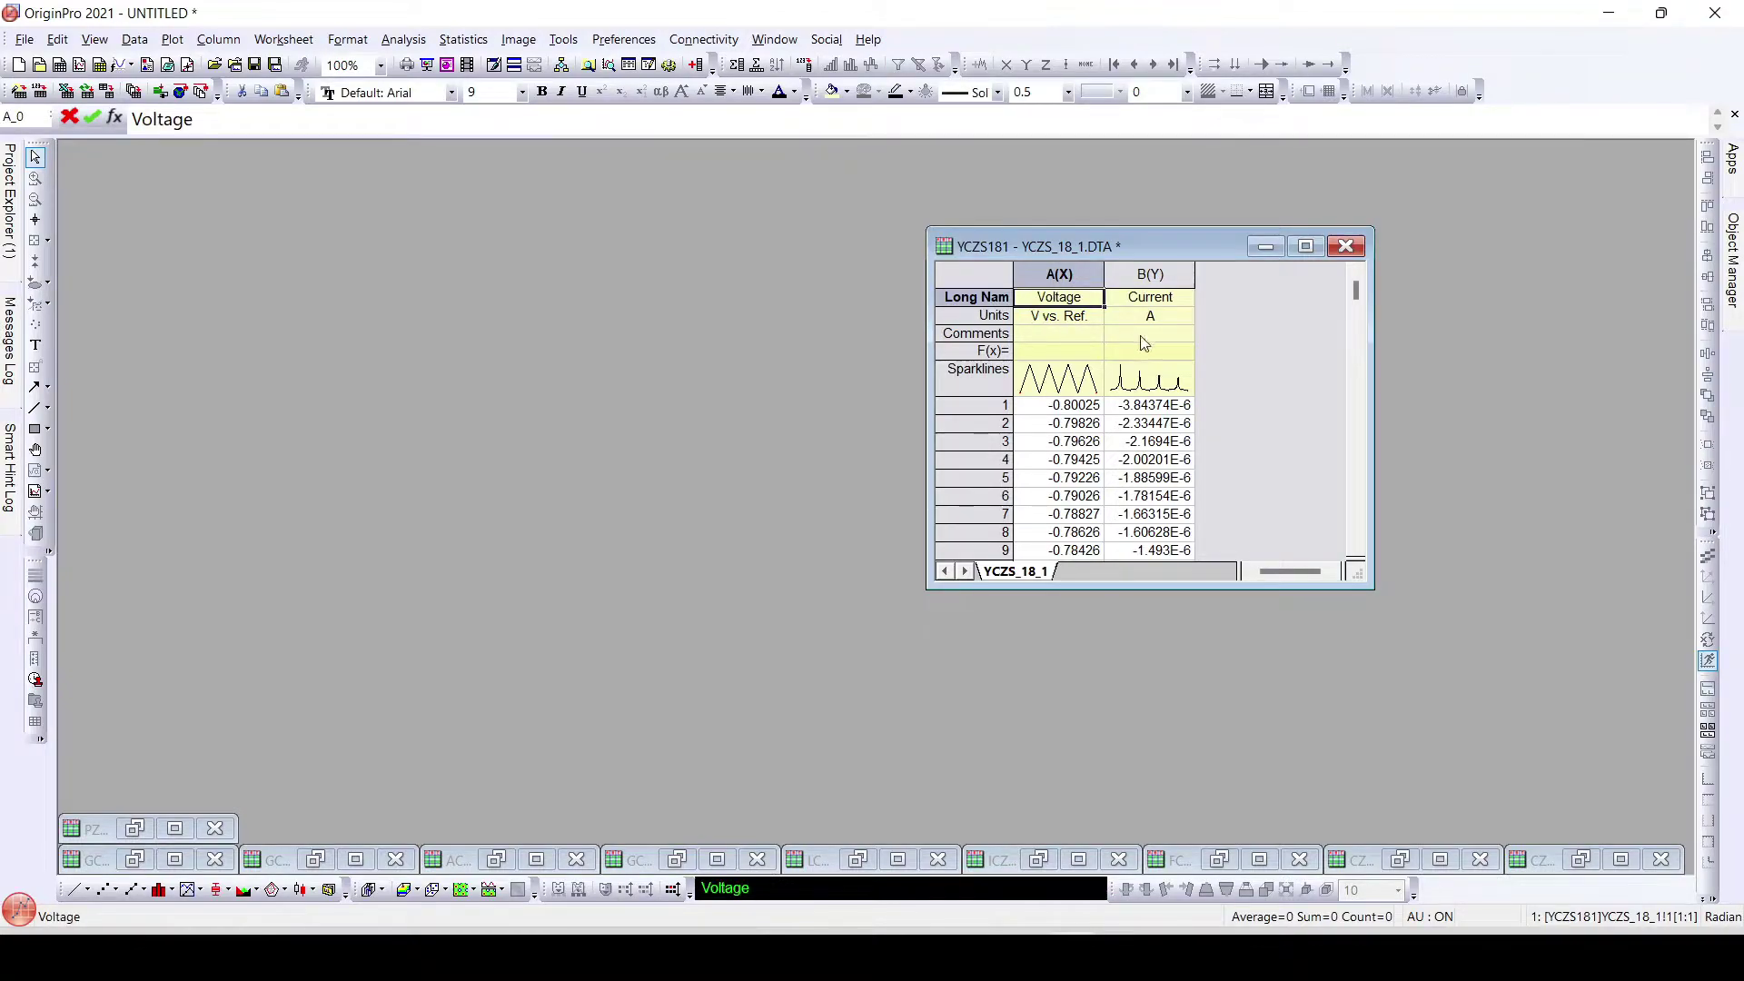
{"action": "left_click", "coordinate": [1270, 343]}
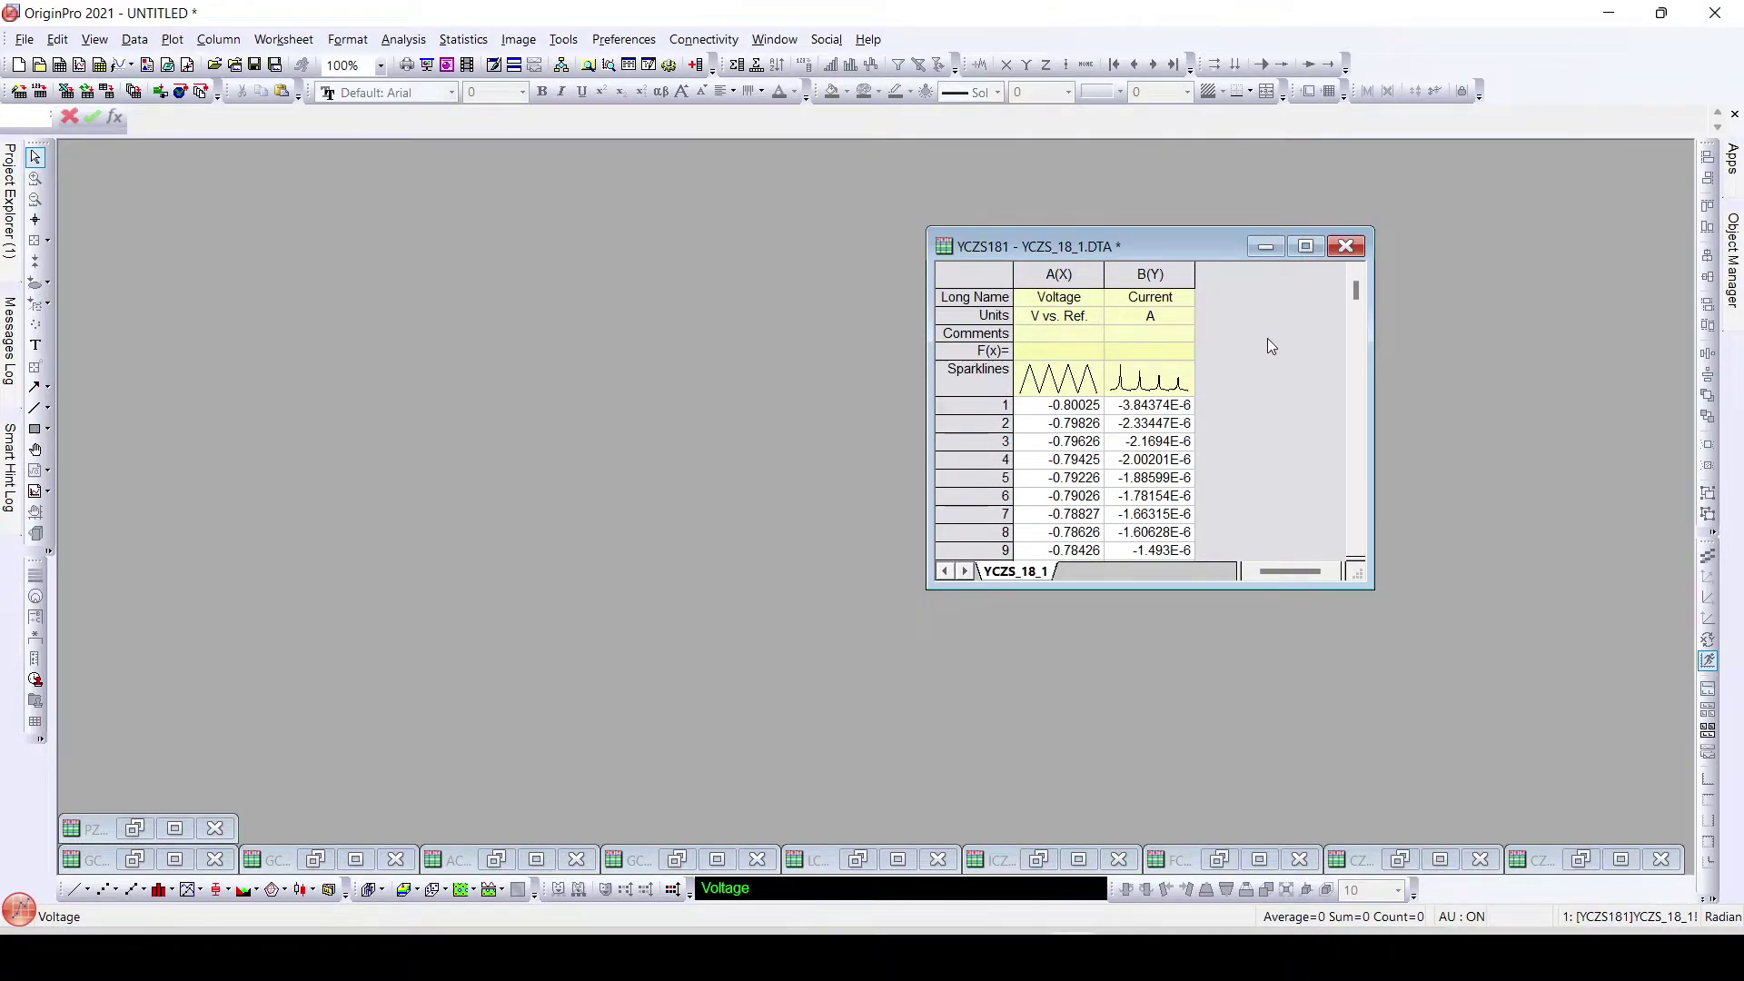
{"action": "mouse_move", "coordinate": [1137, 380]}
Step: Select YCZS181's Voltage and Current columns and plot them as a line graph in Graph1
{"action": "double_click", "coordinate": [1067, 279]}
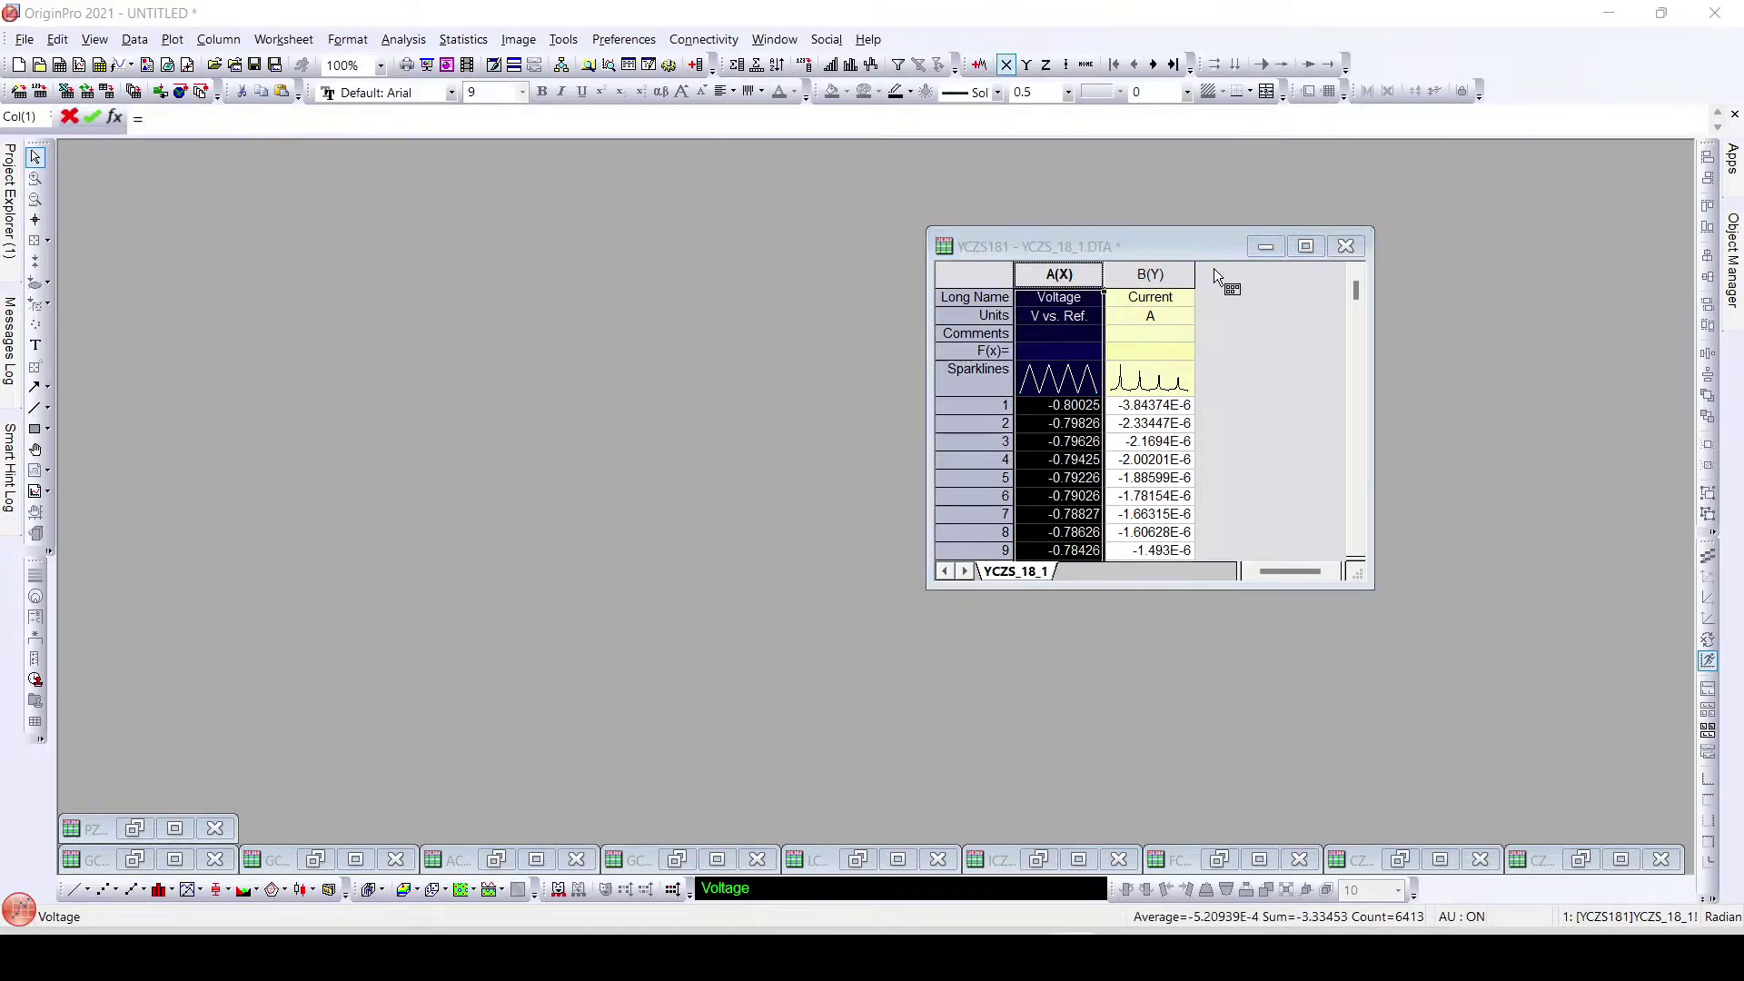
{"action": "left_click", "coordinate": [1042, 188]}
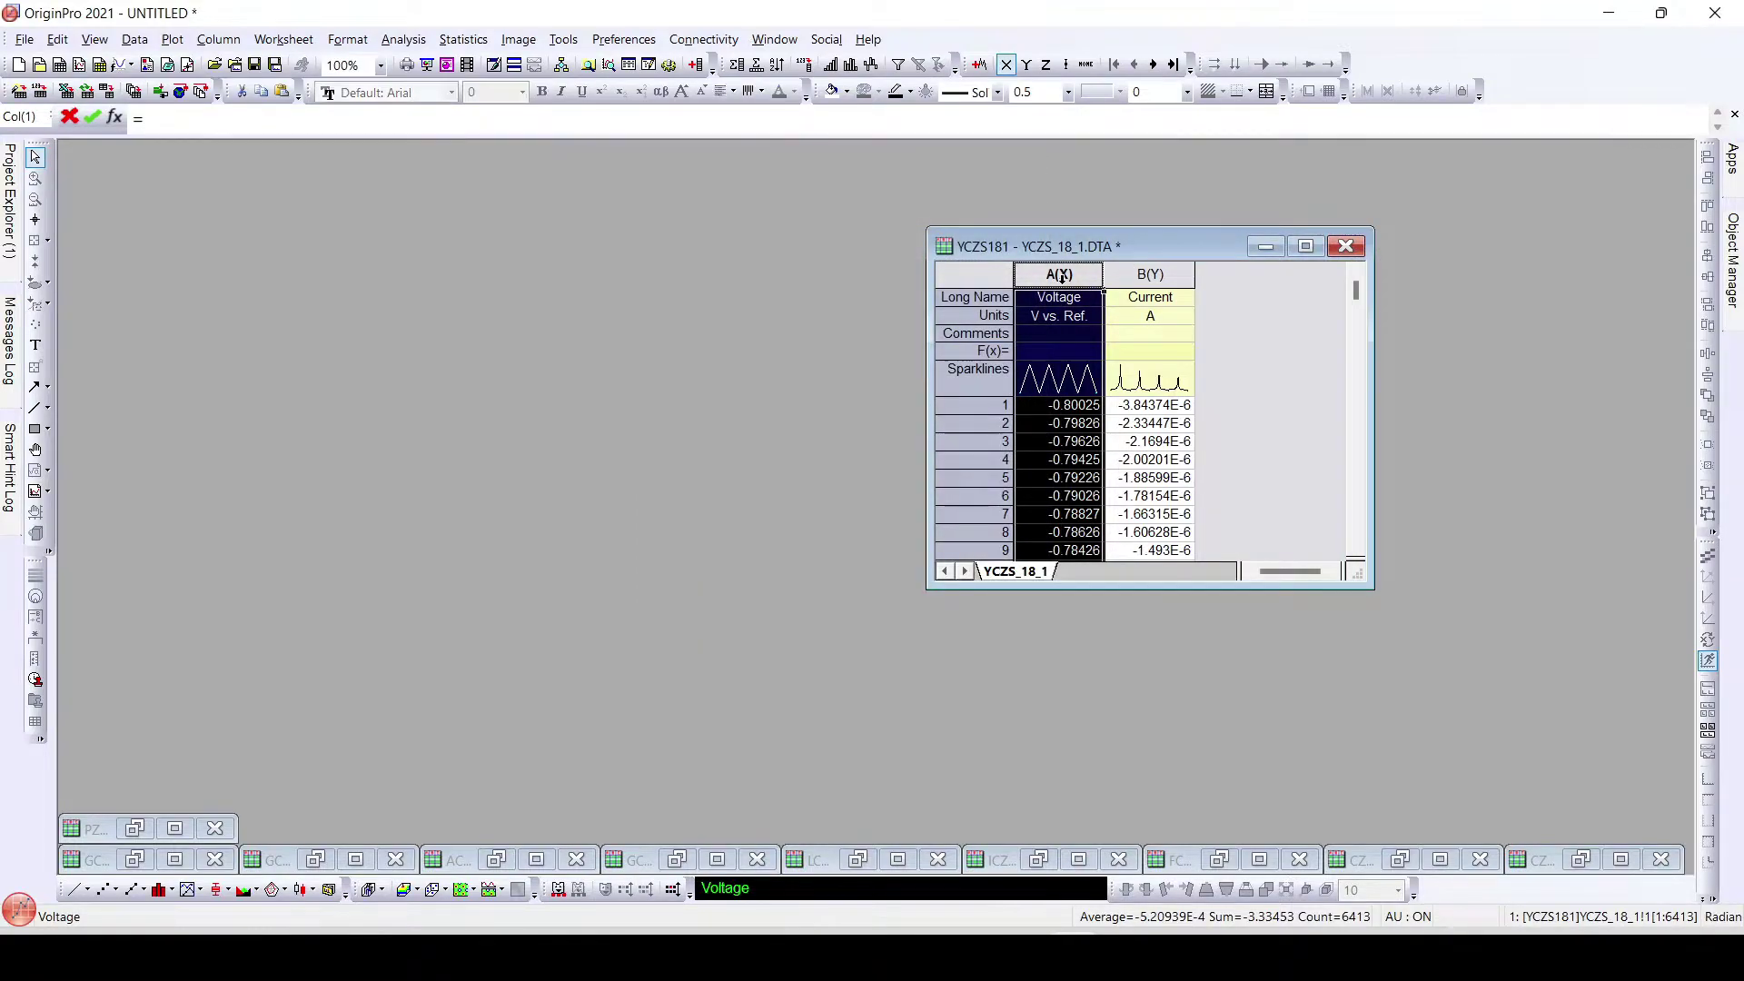
{"action": "key", "text": "ctrl+a"}
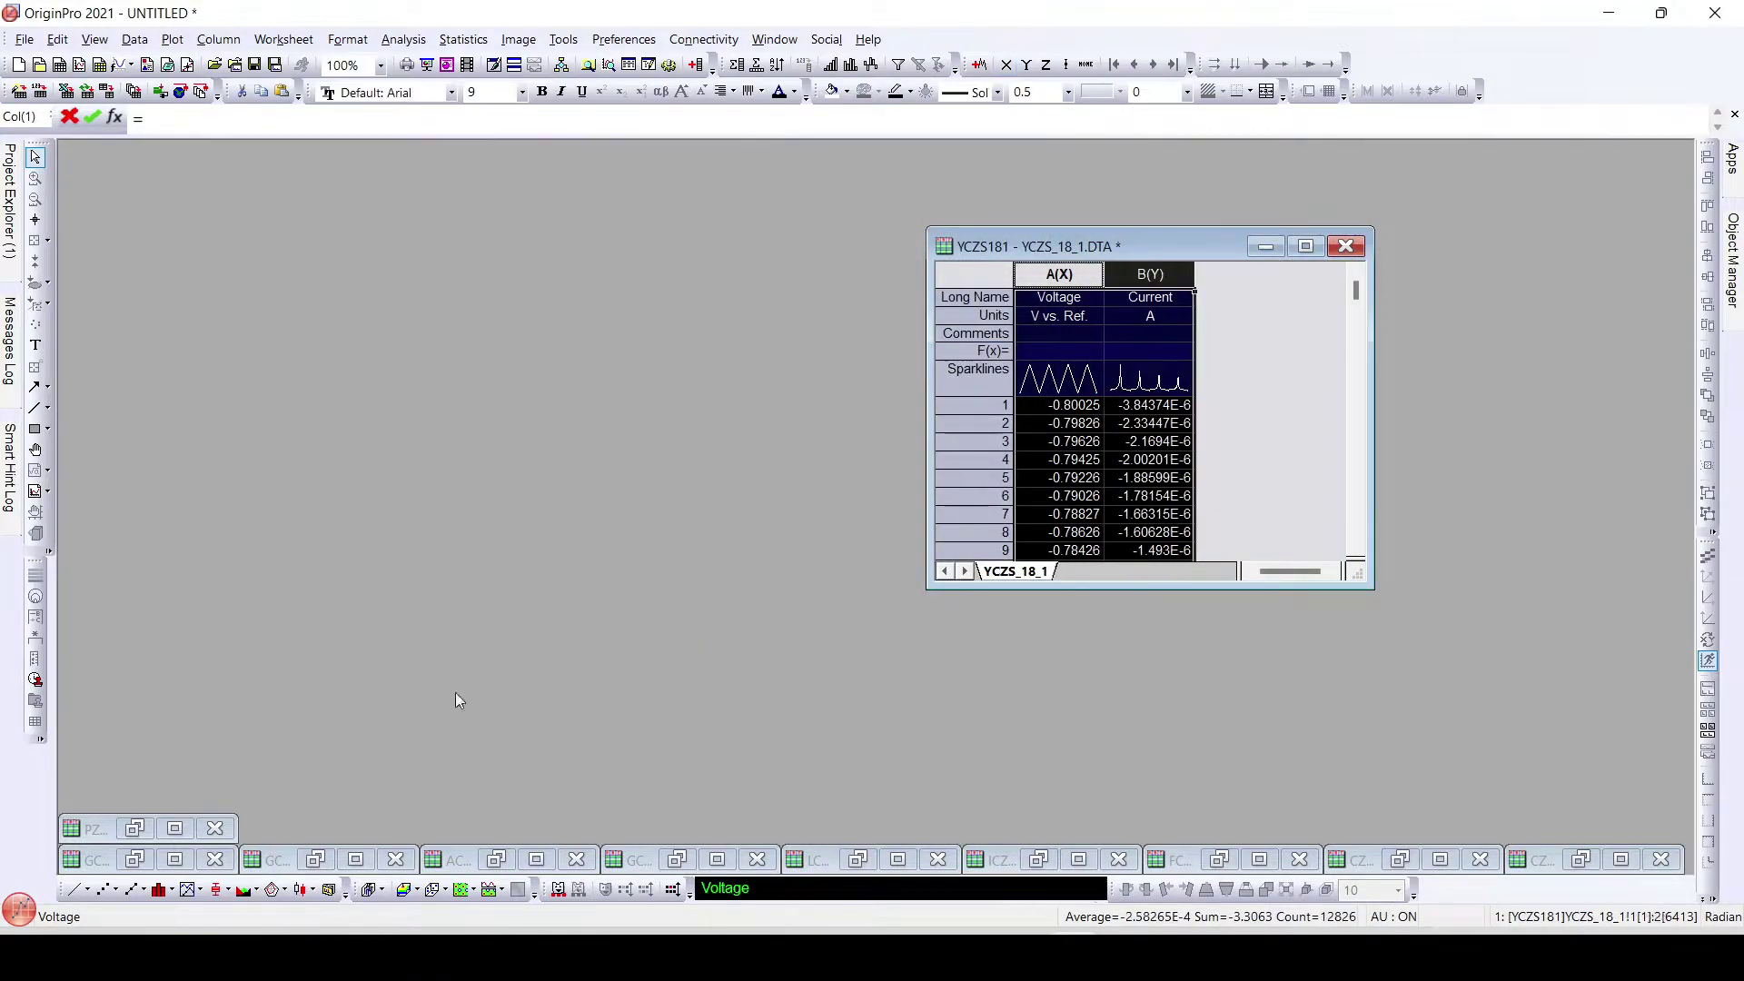
{"action": "left_click", "coordinate": [72, 891]}
{"action": "left_click_drag", "start_coordinate": [661, 479], "coordinate": [594, 303]}
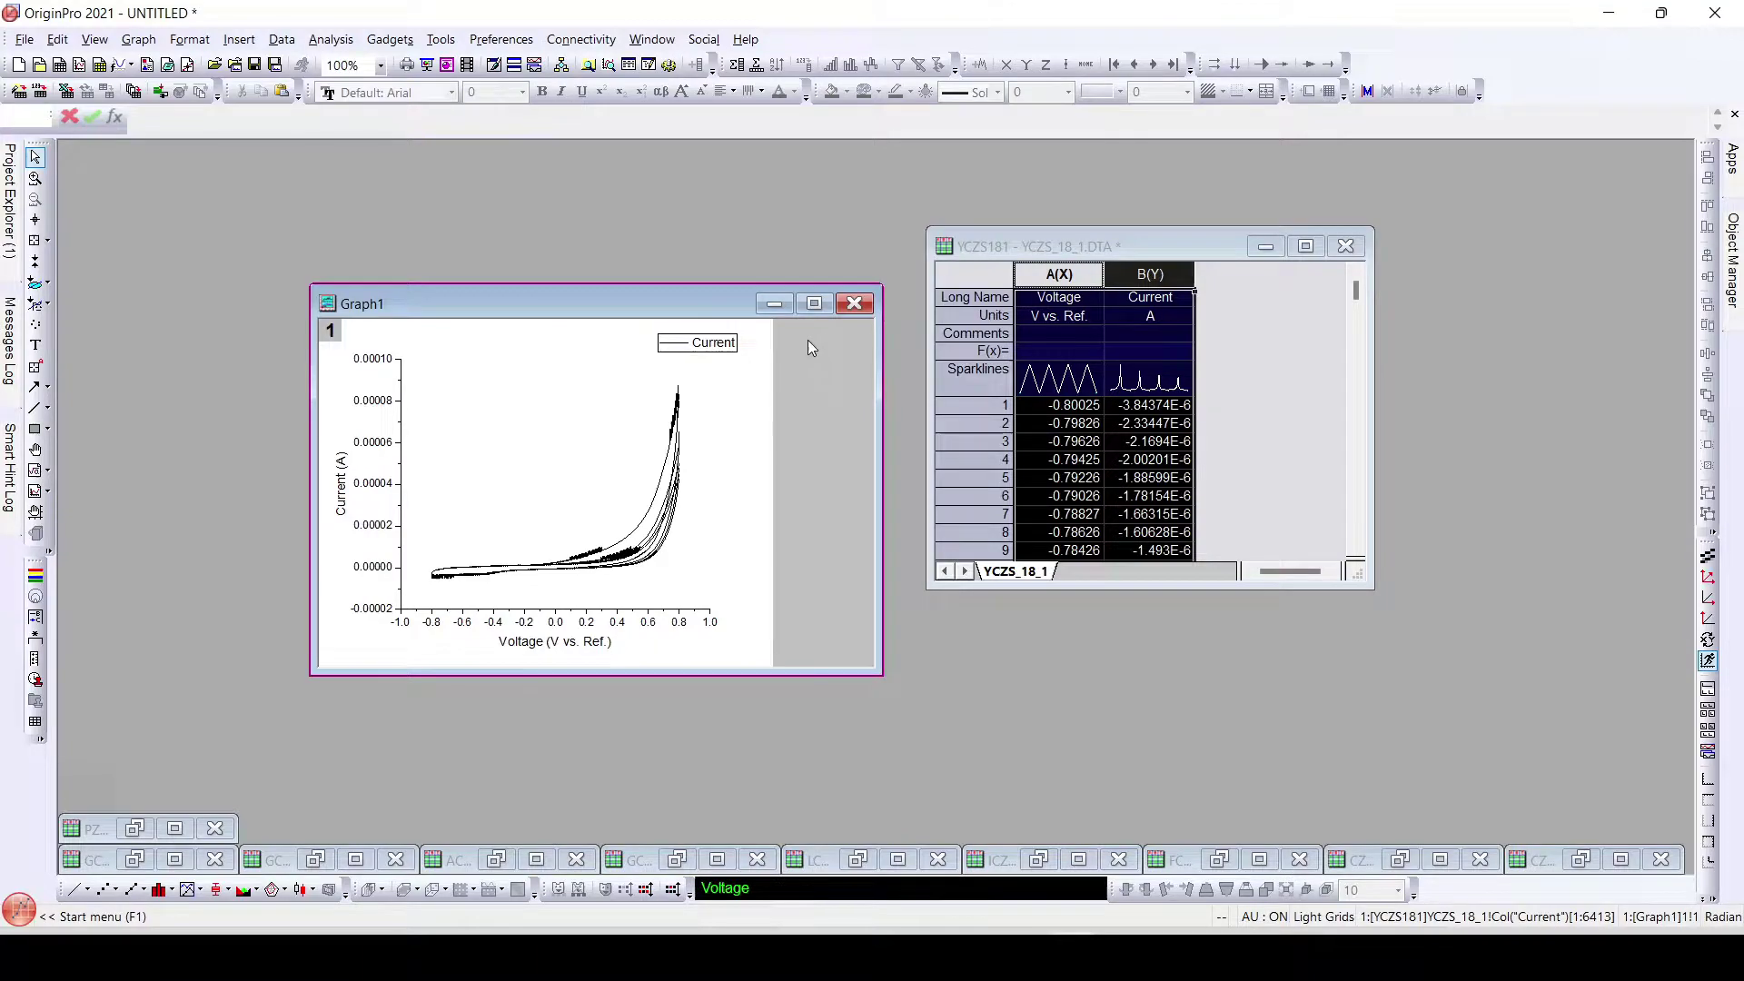
Step: Apply the saved CV theme to Graph1 from the Theme Organizer
{"action": "left_click", "coordinate": [501, 39]}
{"action": "left_click", "coordinate": [582, 159]}
{"action": "left_click", "coordinate": [556, 420]}
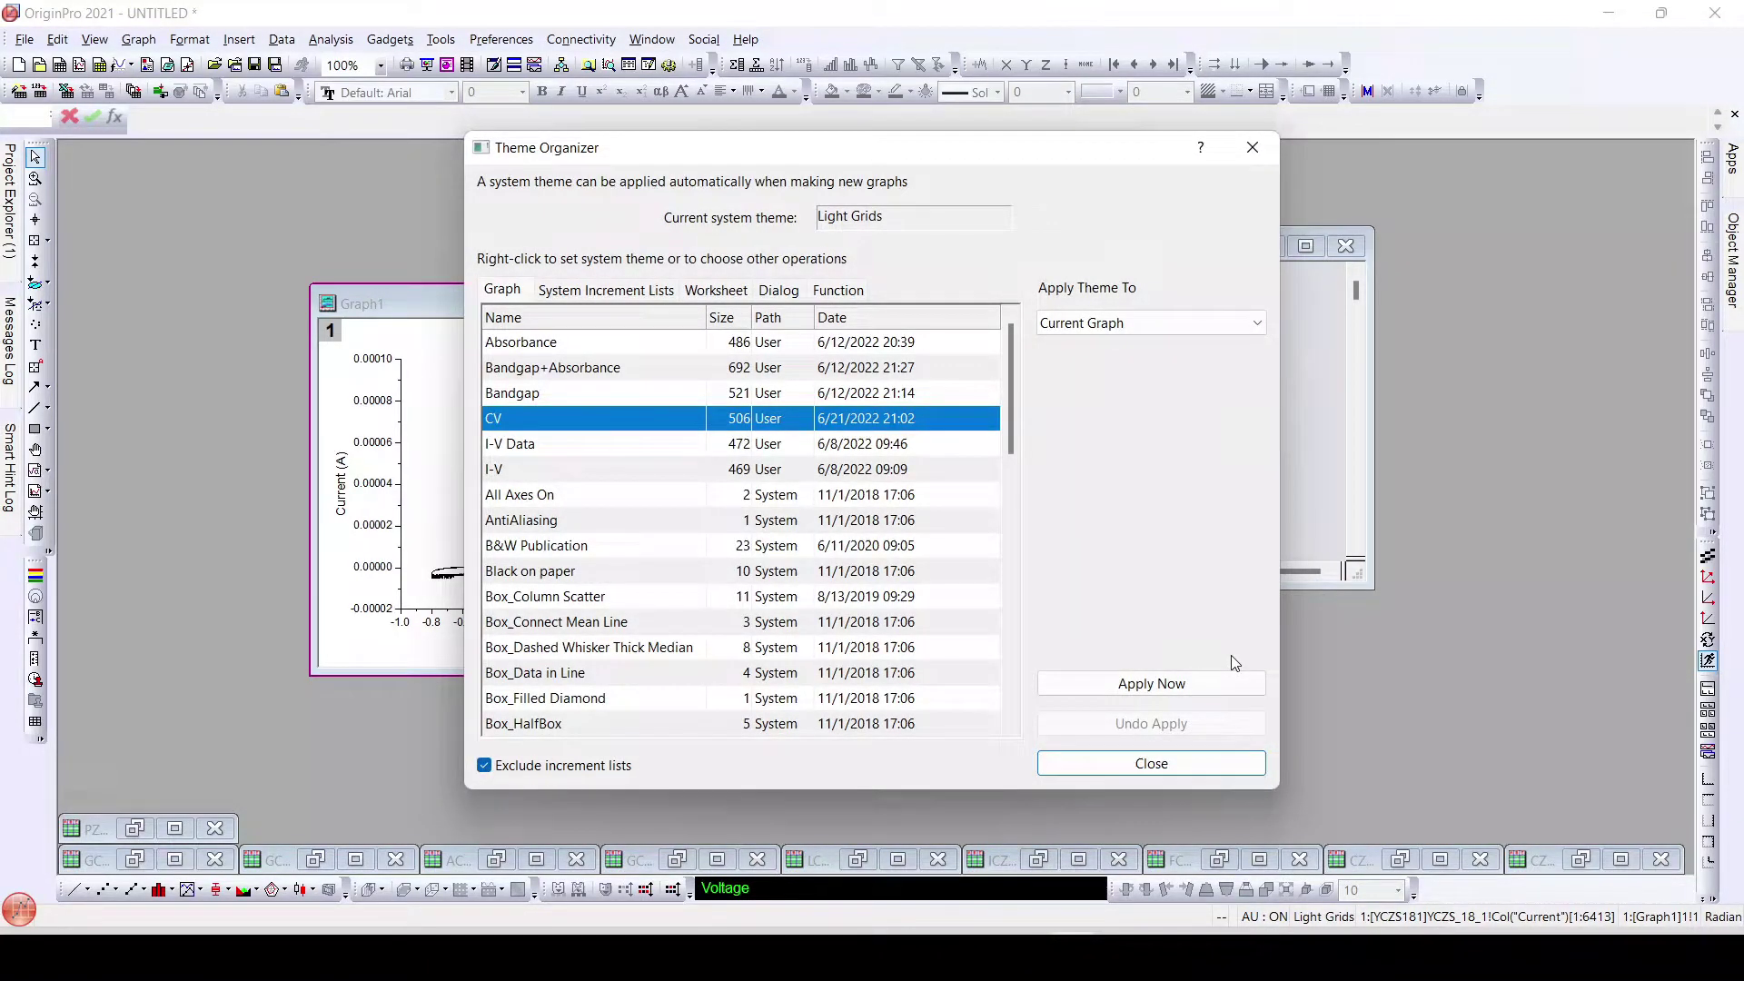
{"action": "left_click", "coordinate": [1196, 683]}
{"action": "left_click", "coordinate": [1151, 763]}
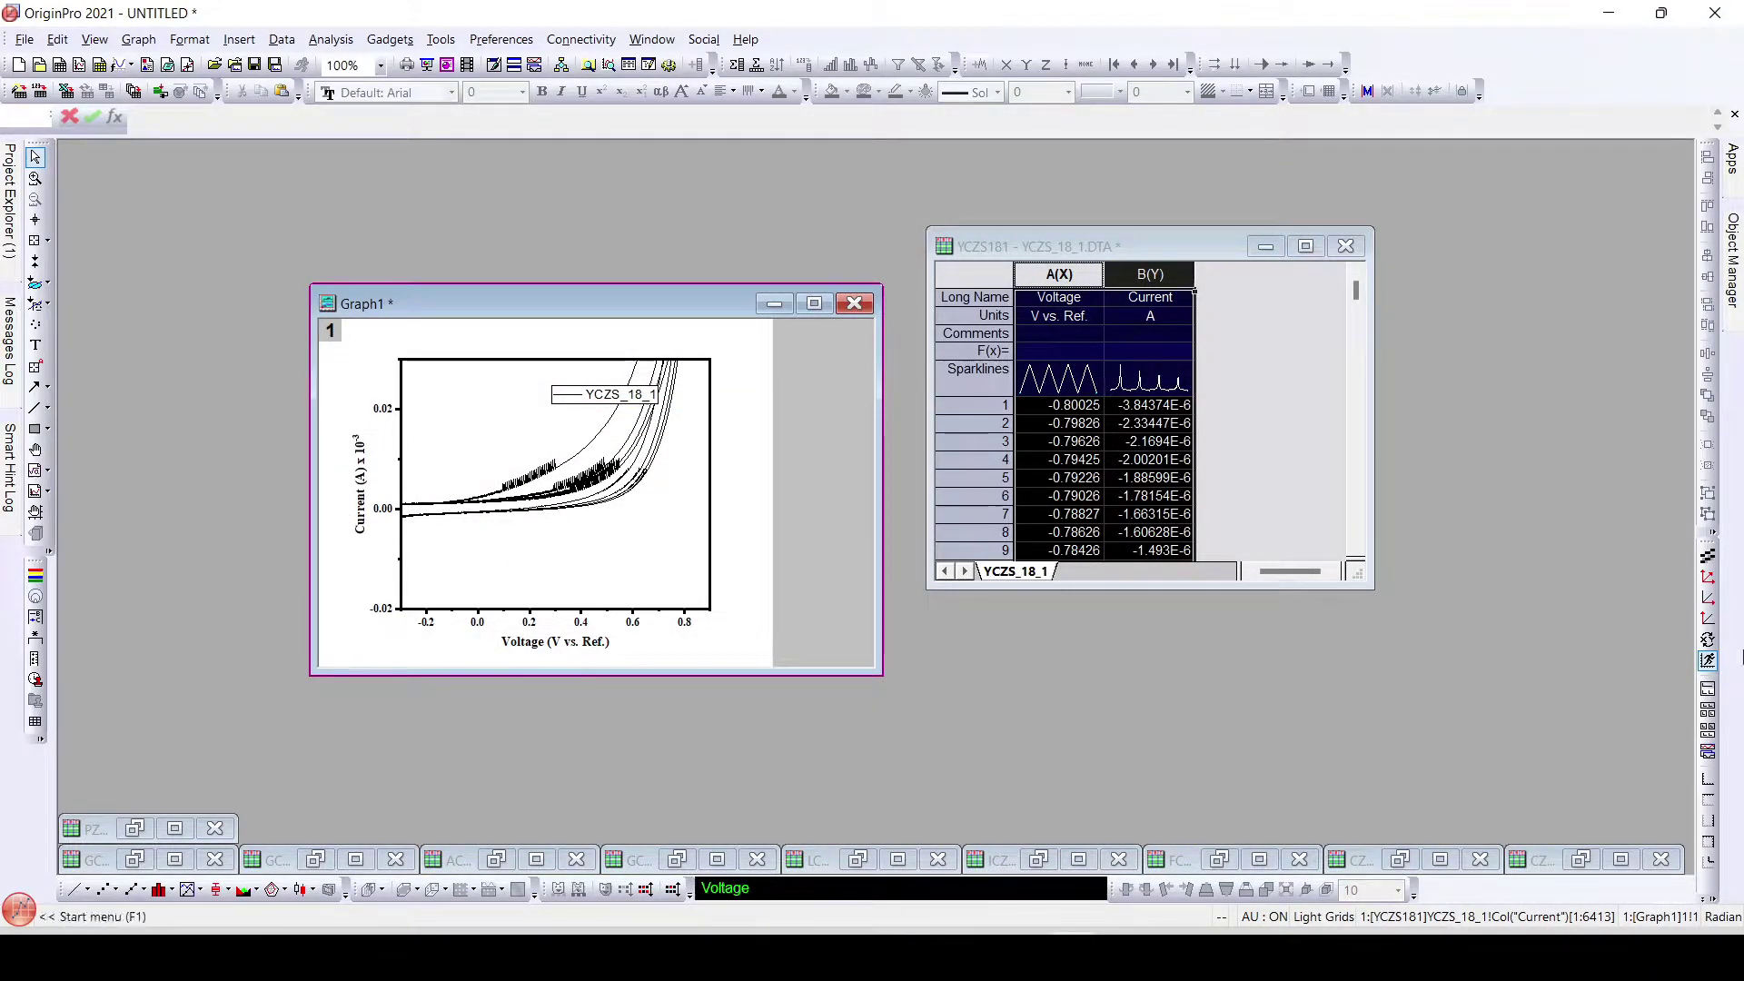
Step: Rescale Graph1 to show the full loop from -1.0 to 1.0 V and enlarge its window
{"action": "left_click", "coordinate": [1708, 579]}
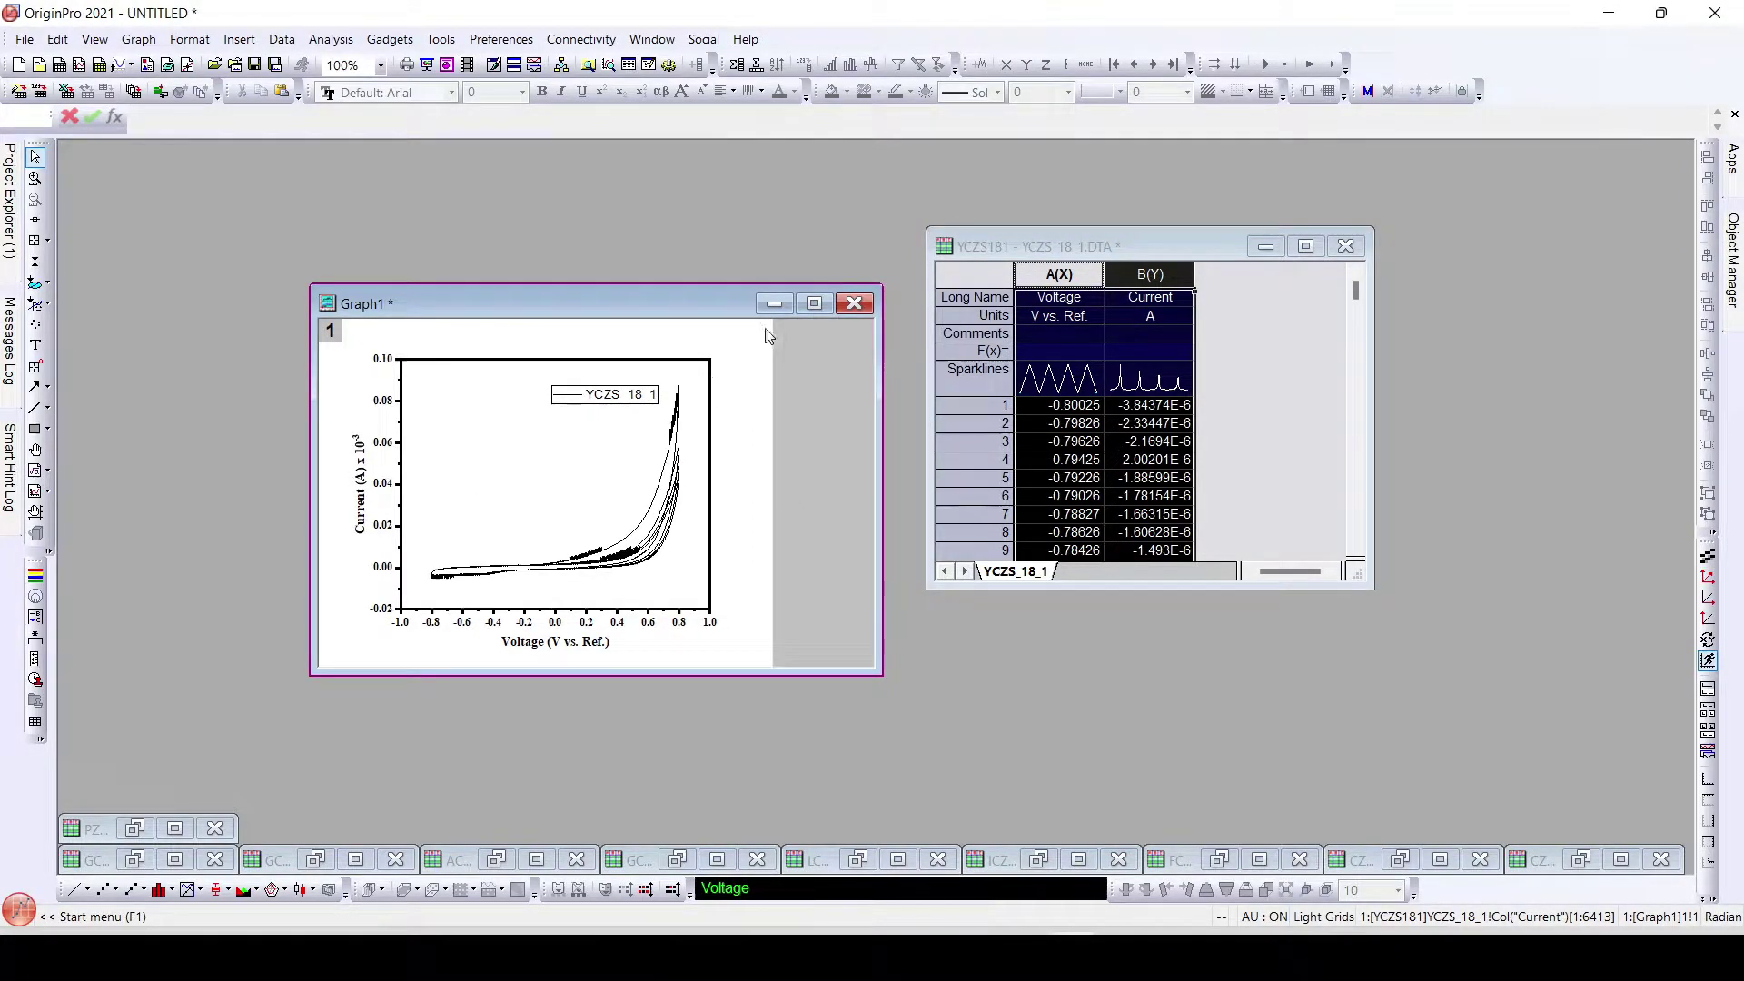
{"action": "left_click_drag", "start_coordinate": [655, 303], "coordinate": [642, 237]}
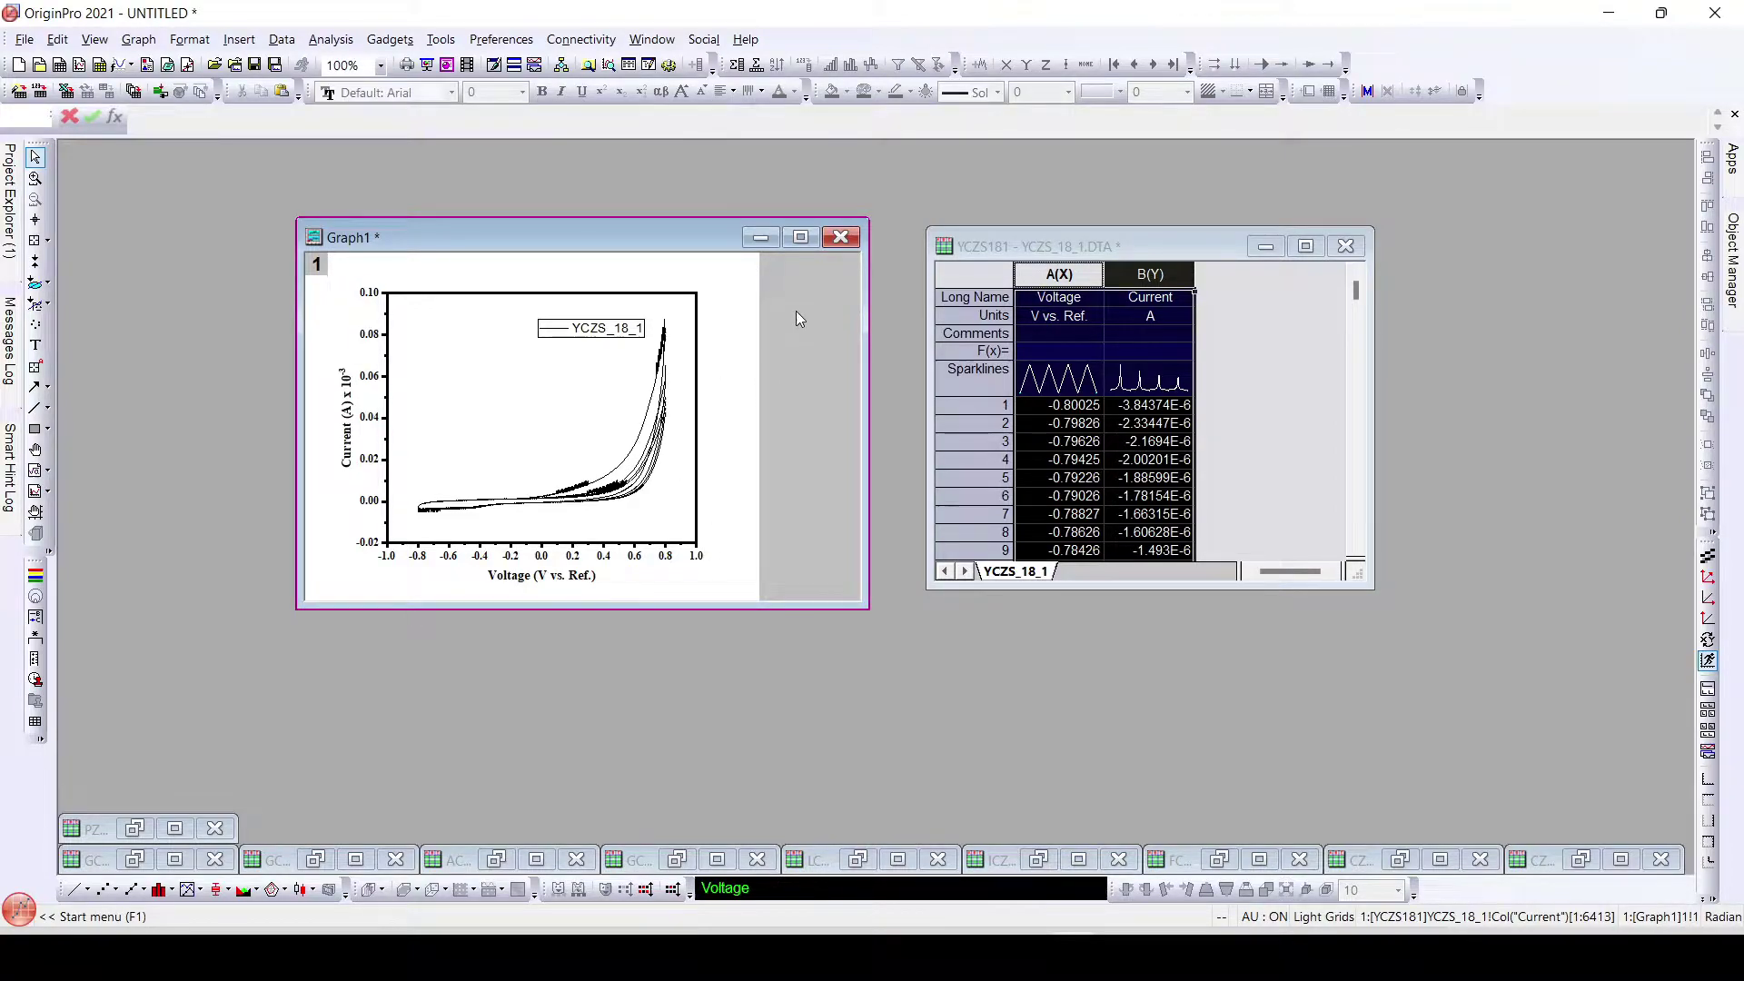
{"action": "left_click_drag", "start_coordinate": [863, 605], "coordinate": [904, 728]}
{"action": "left_click_drag", "start_coordinate": [599, 257], "coordinate": [534, 205]}
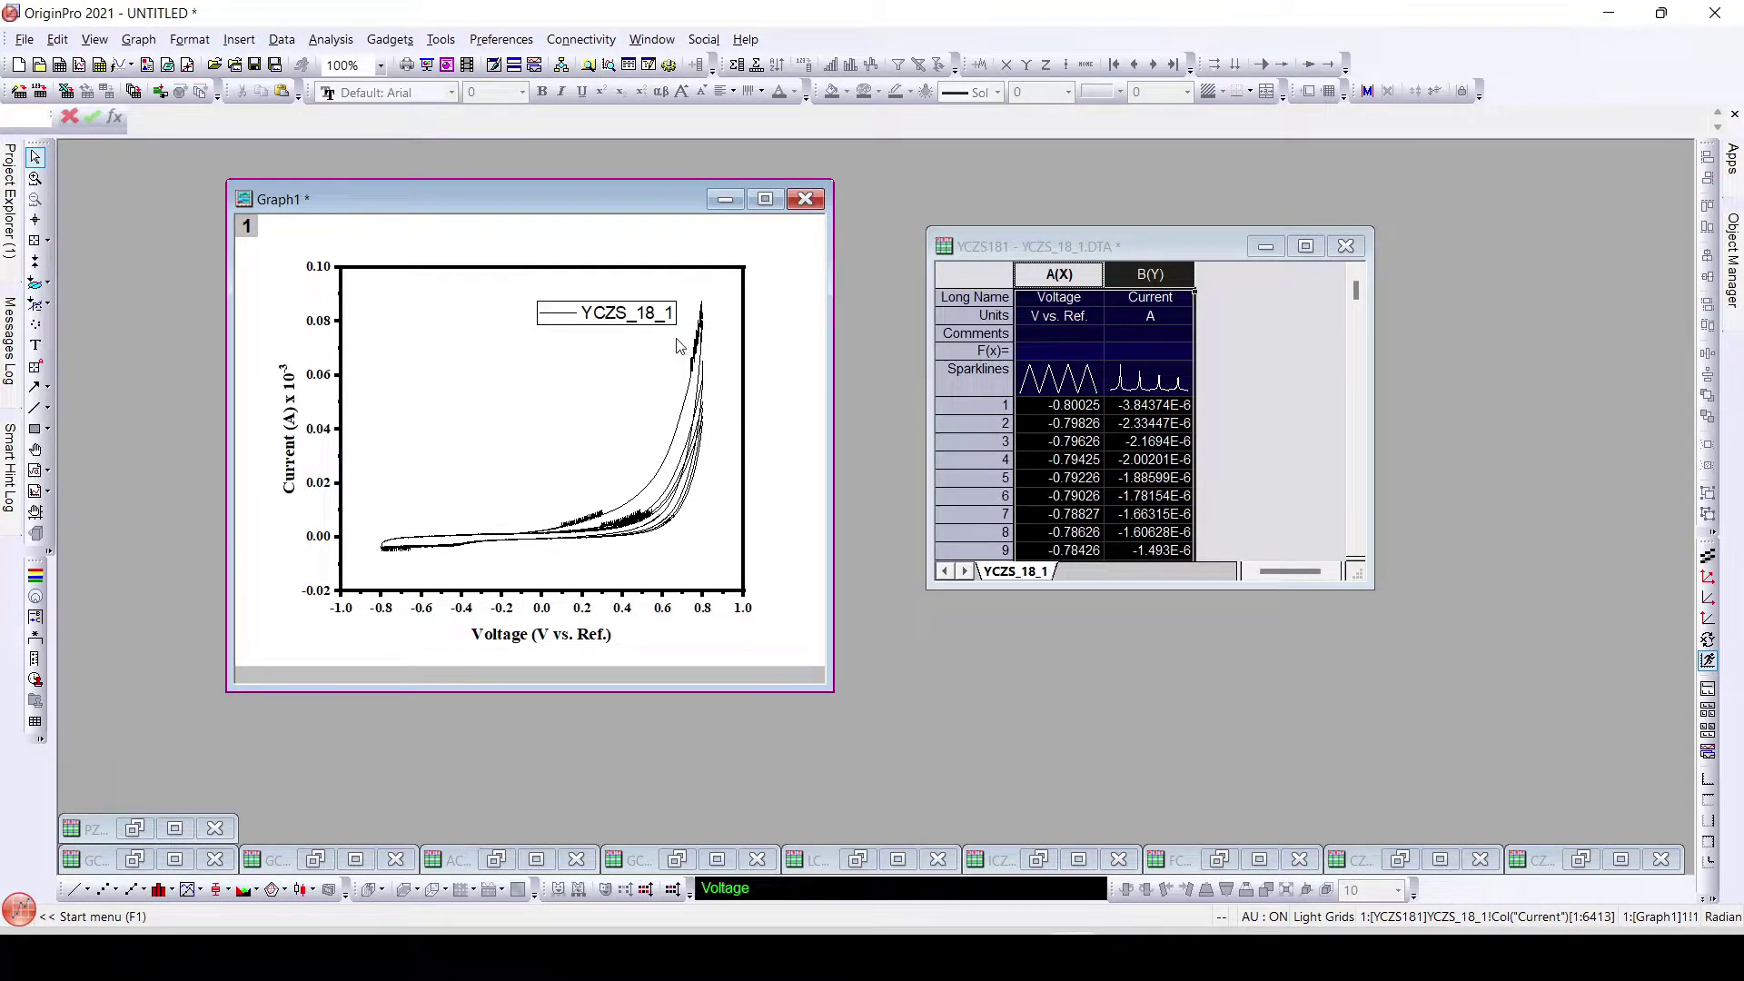
Step: Open the Graph1 title-bar context menu containing Duplicate (Batch Plotting)
{"action": "right_click", "coordinate": [530, 208]}
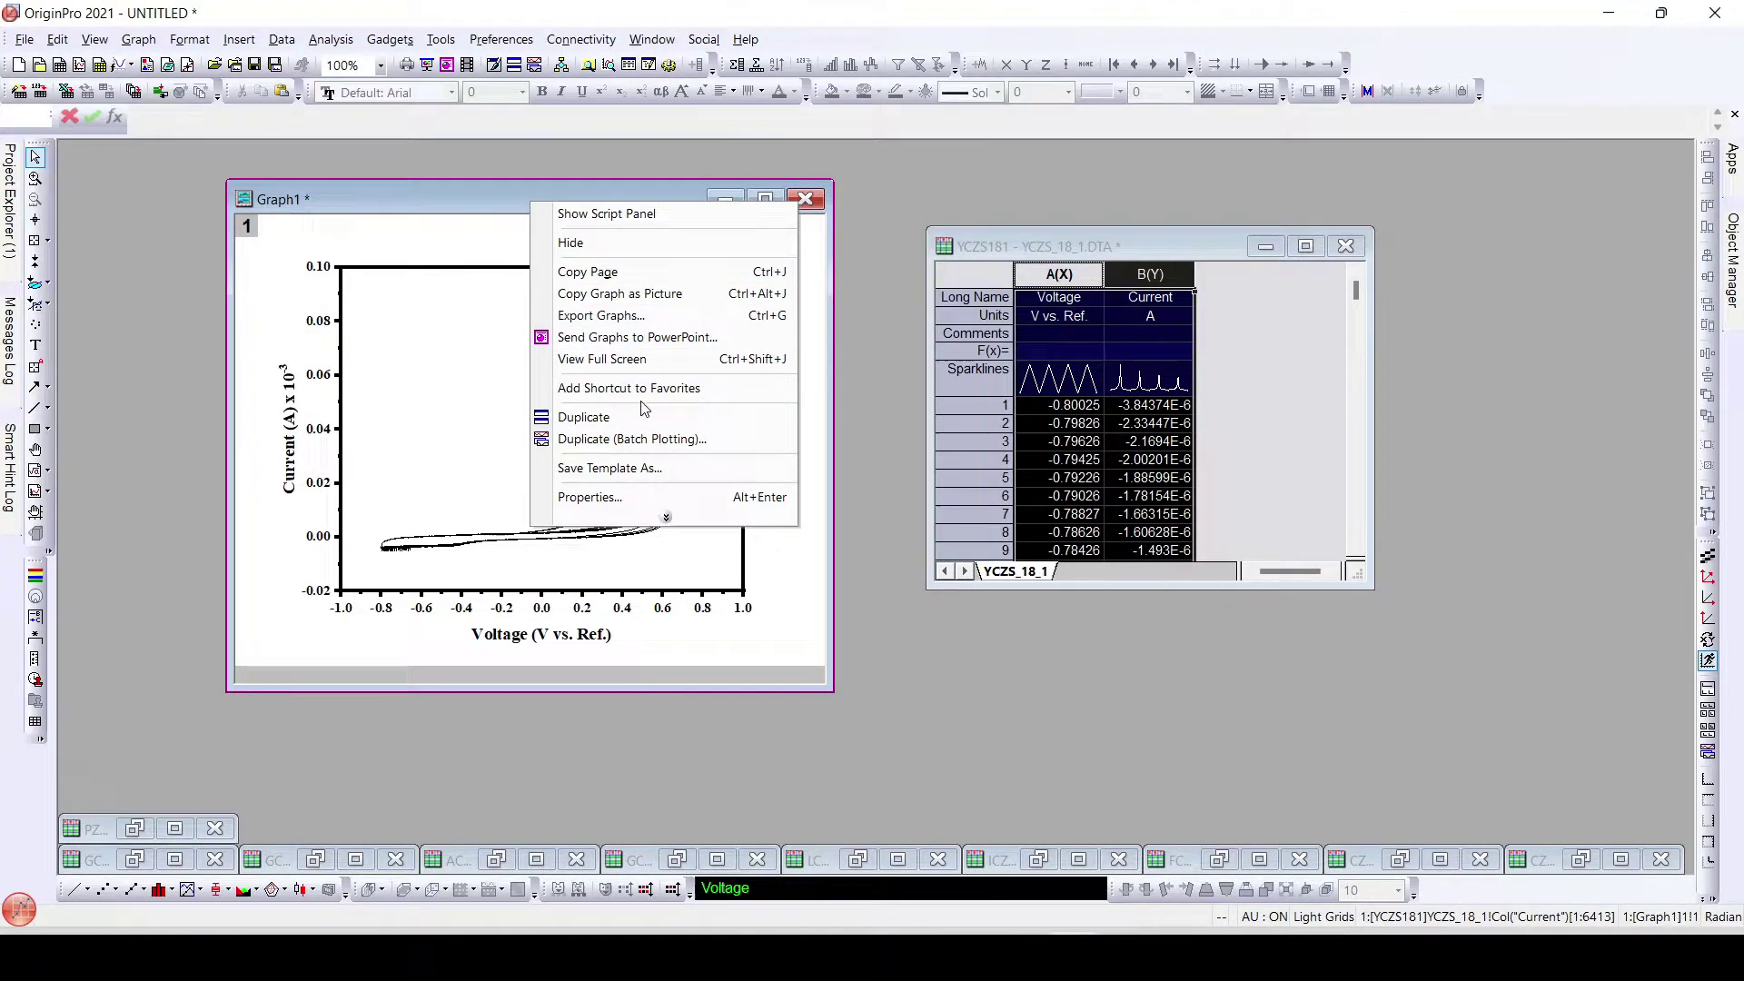
{"action": "left_click", "coordinate": [456, 194]}
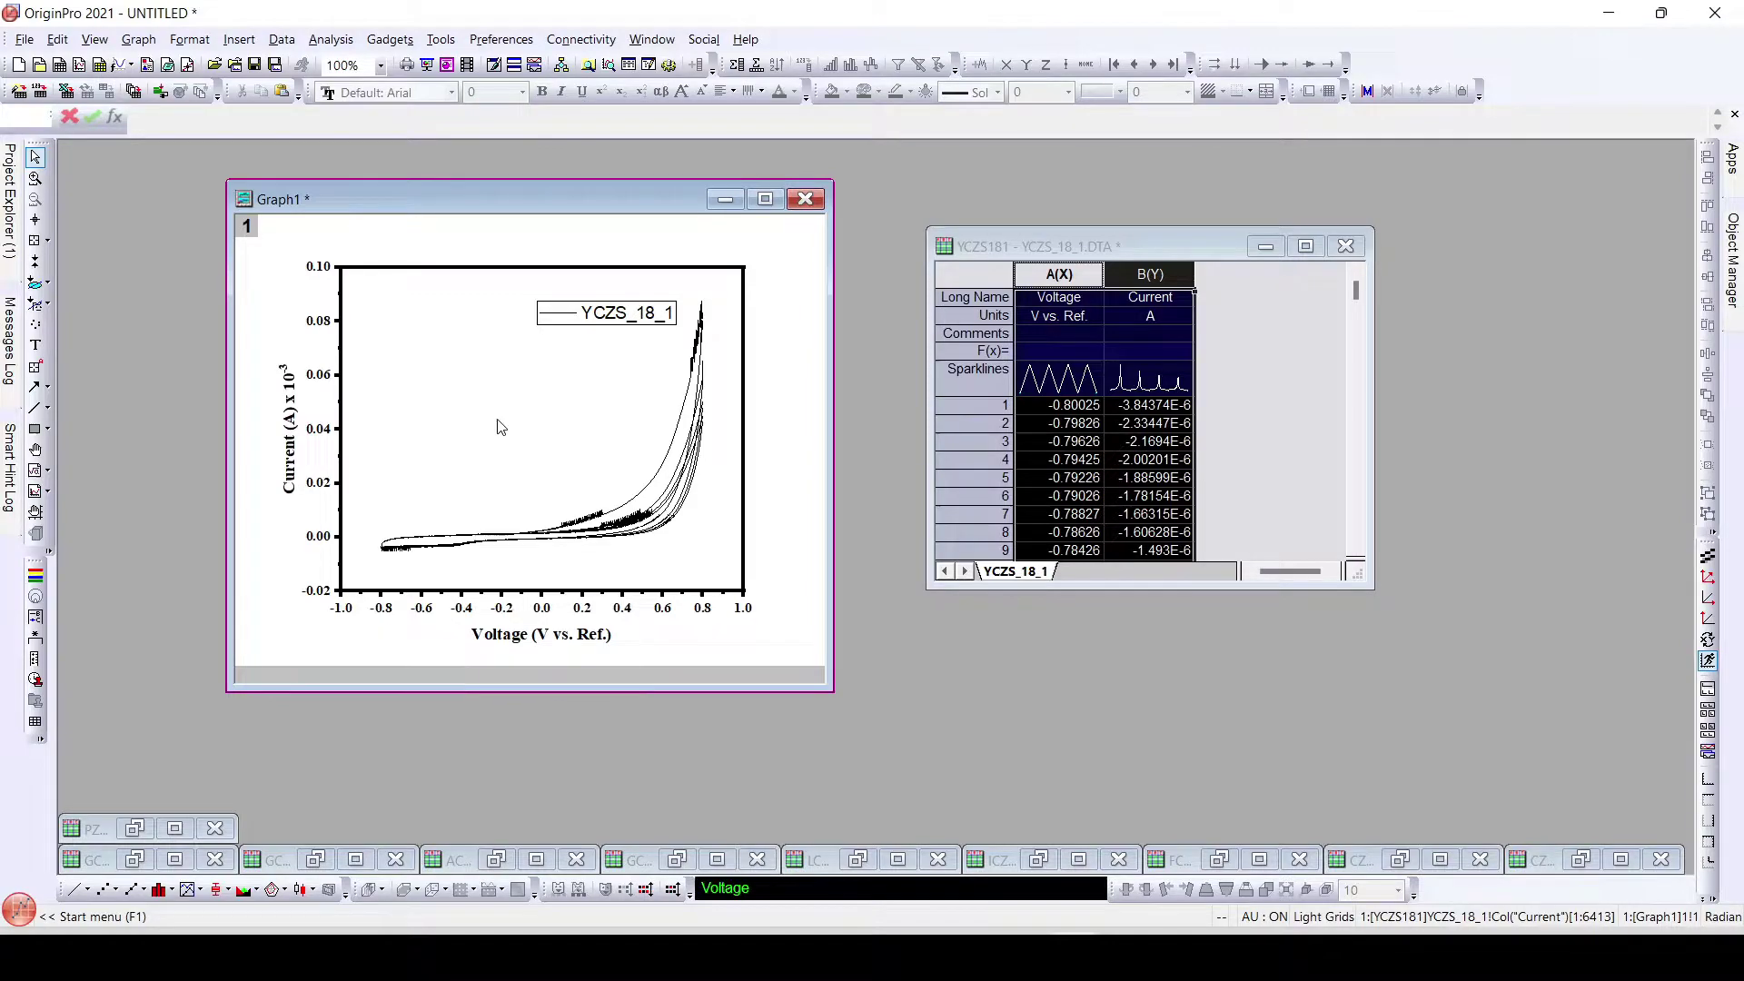
{"action": "right_click", "coordinate": [517, 203]}
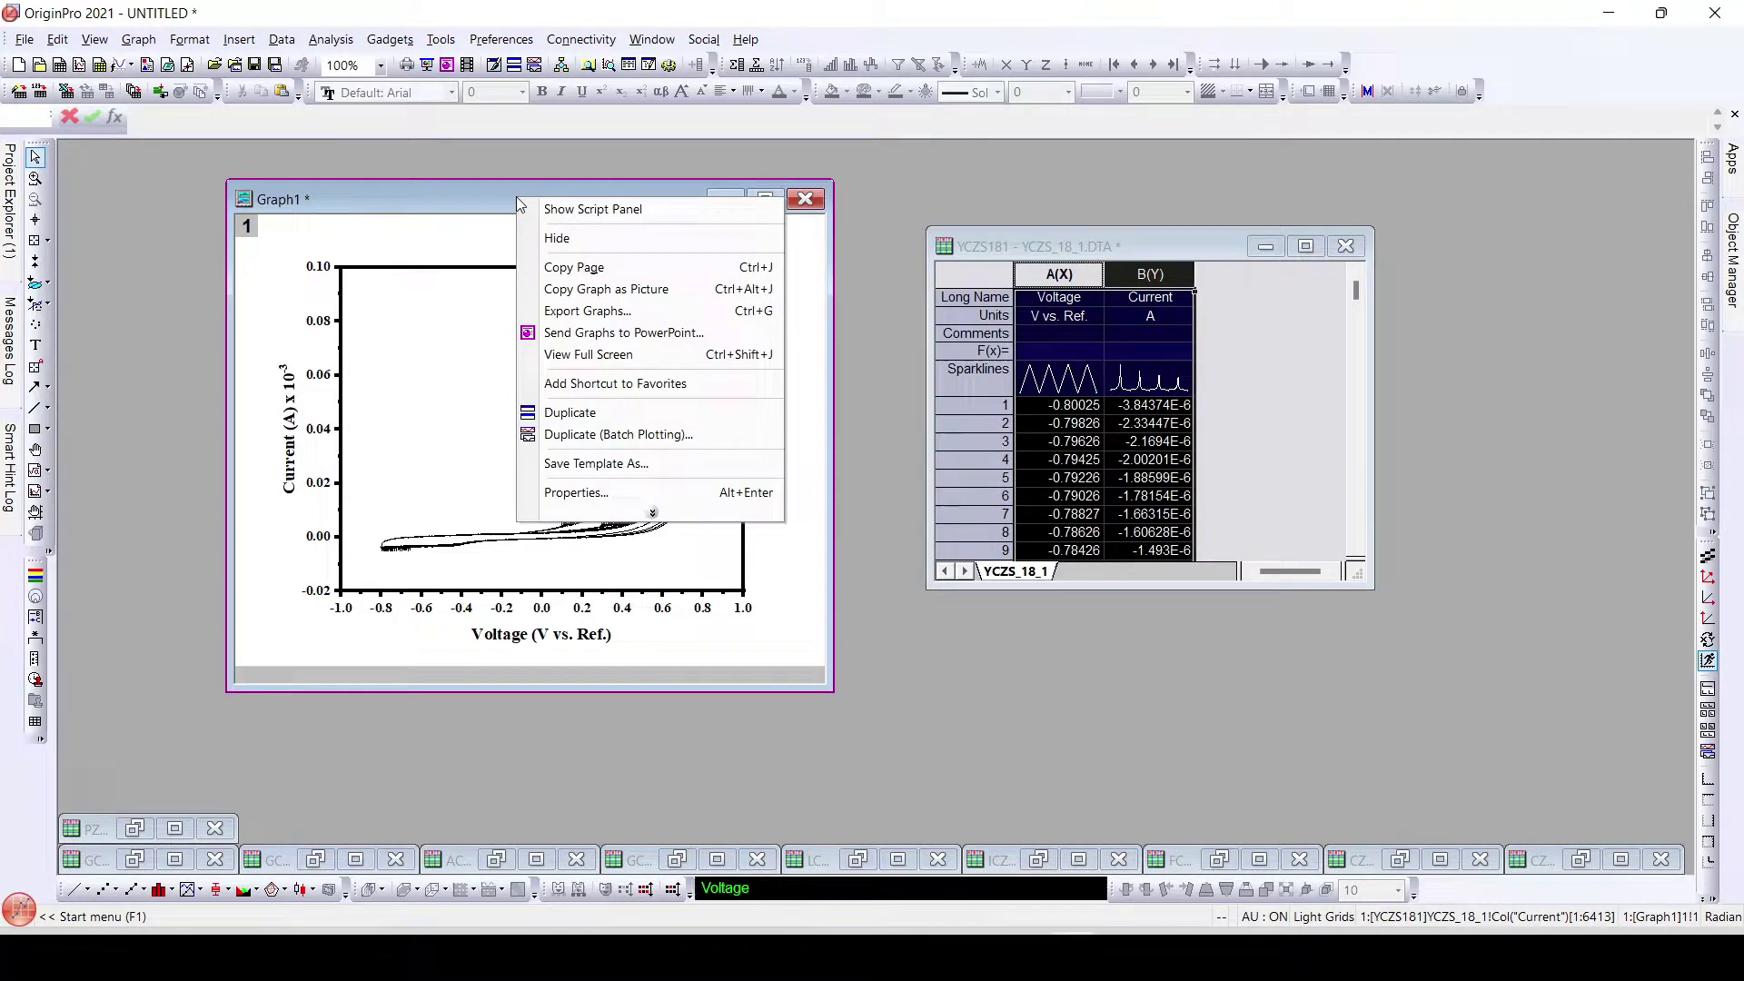
Step: Start Duplicate (Batch Plotting) from Graph1 and select the workbooks from ACZS_15_1.DTA through the last one
{"action": "left_click", "coordinate": [583, 436]}
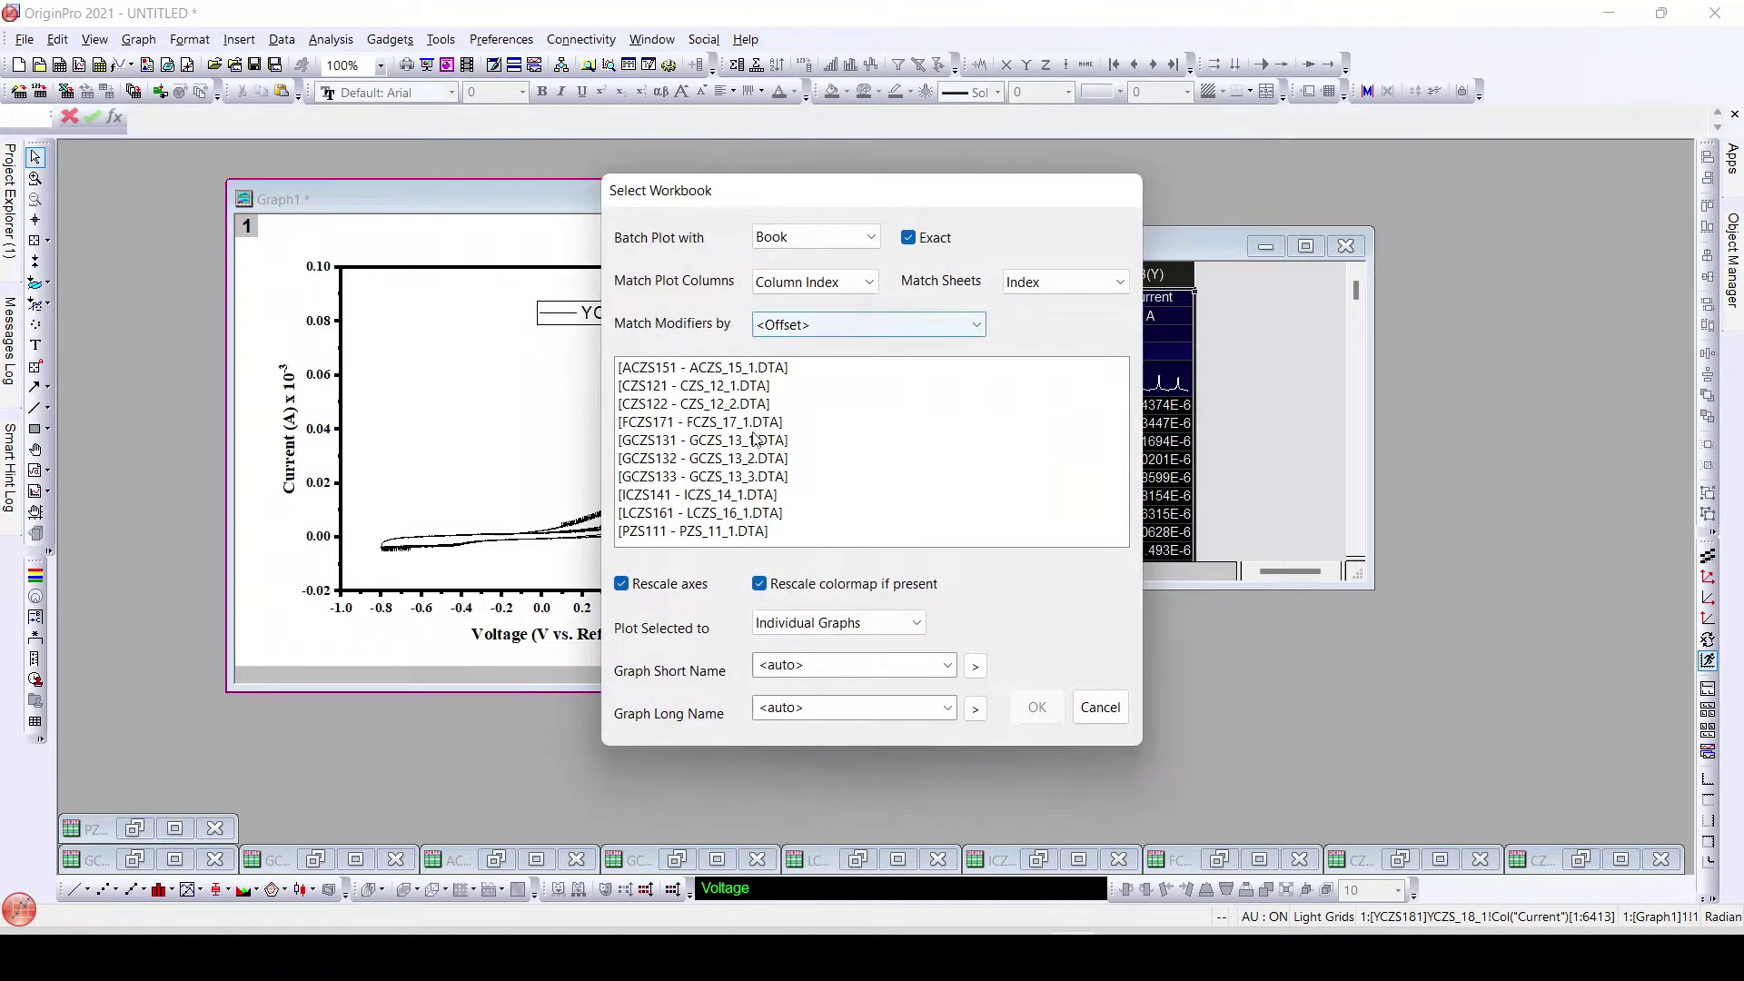
{"action": "left_click_drag", "start_coordinate": [751, 191], "coordinate": [814, 167]}
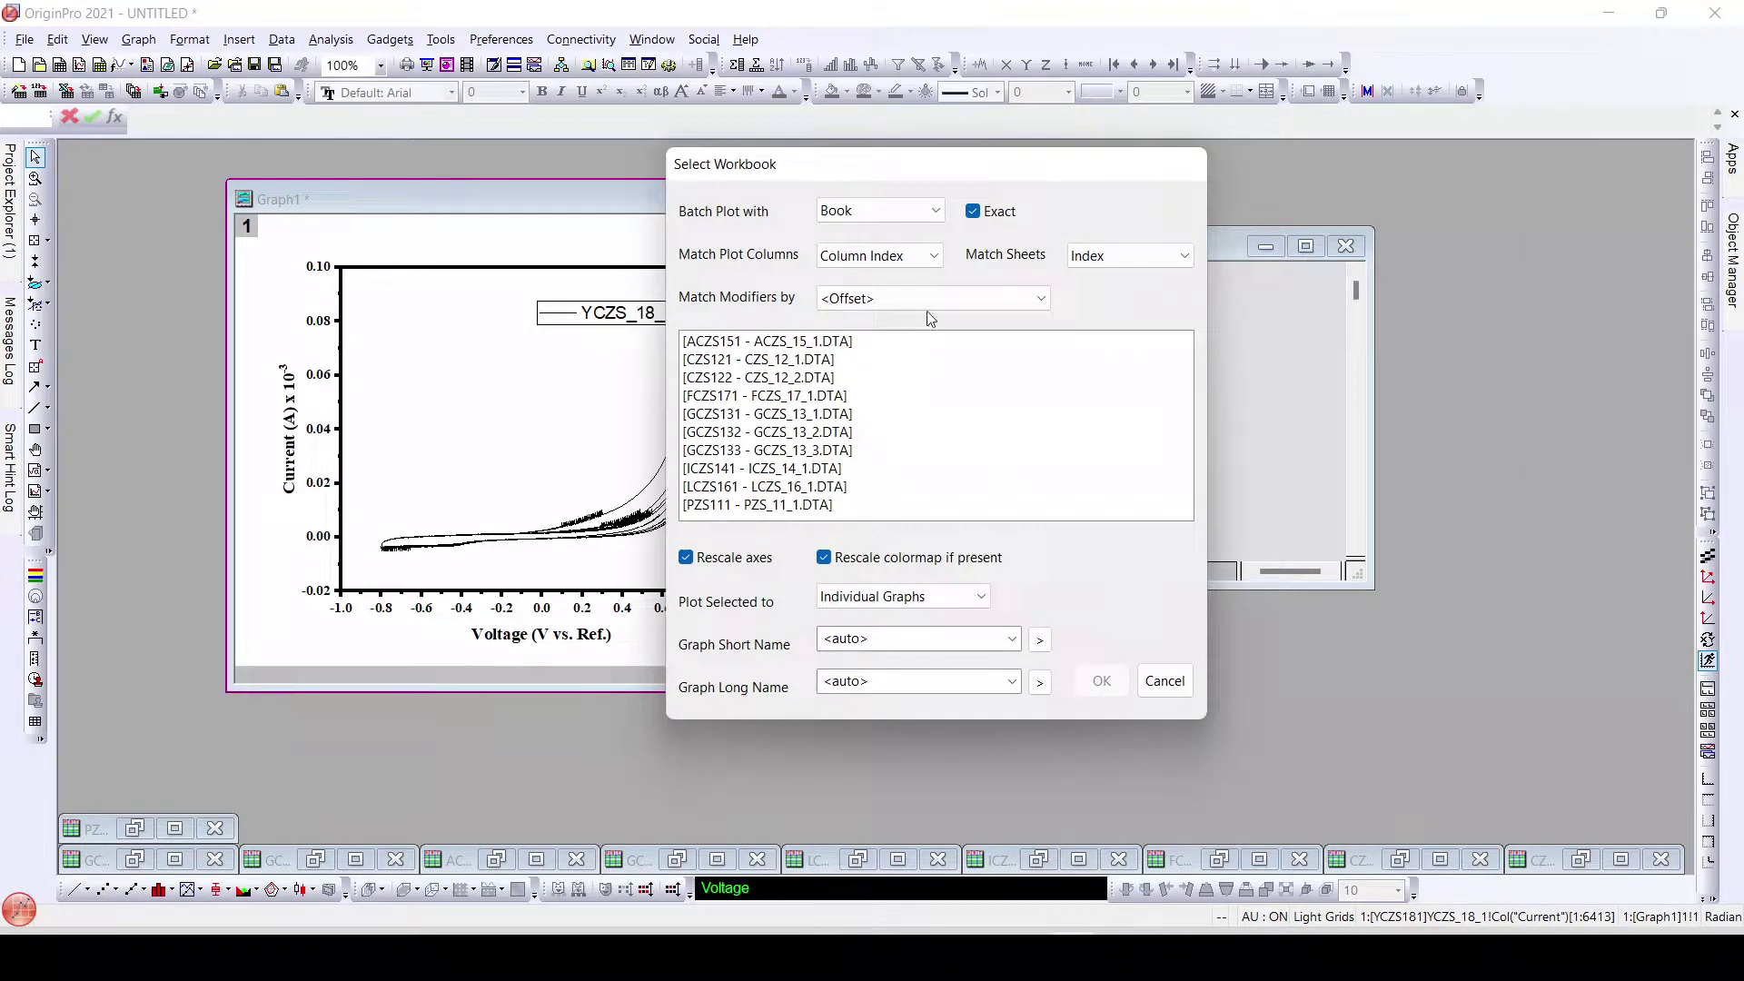
{"action": "left_click", "coordinate": [810, 344]}
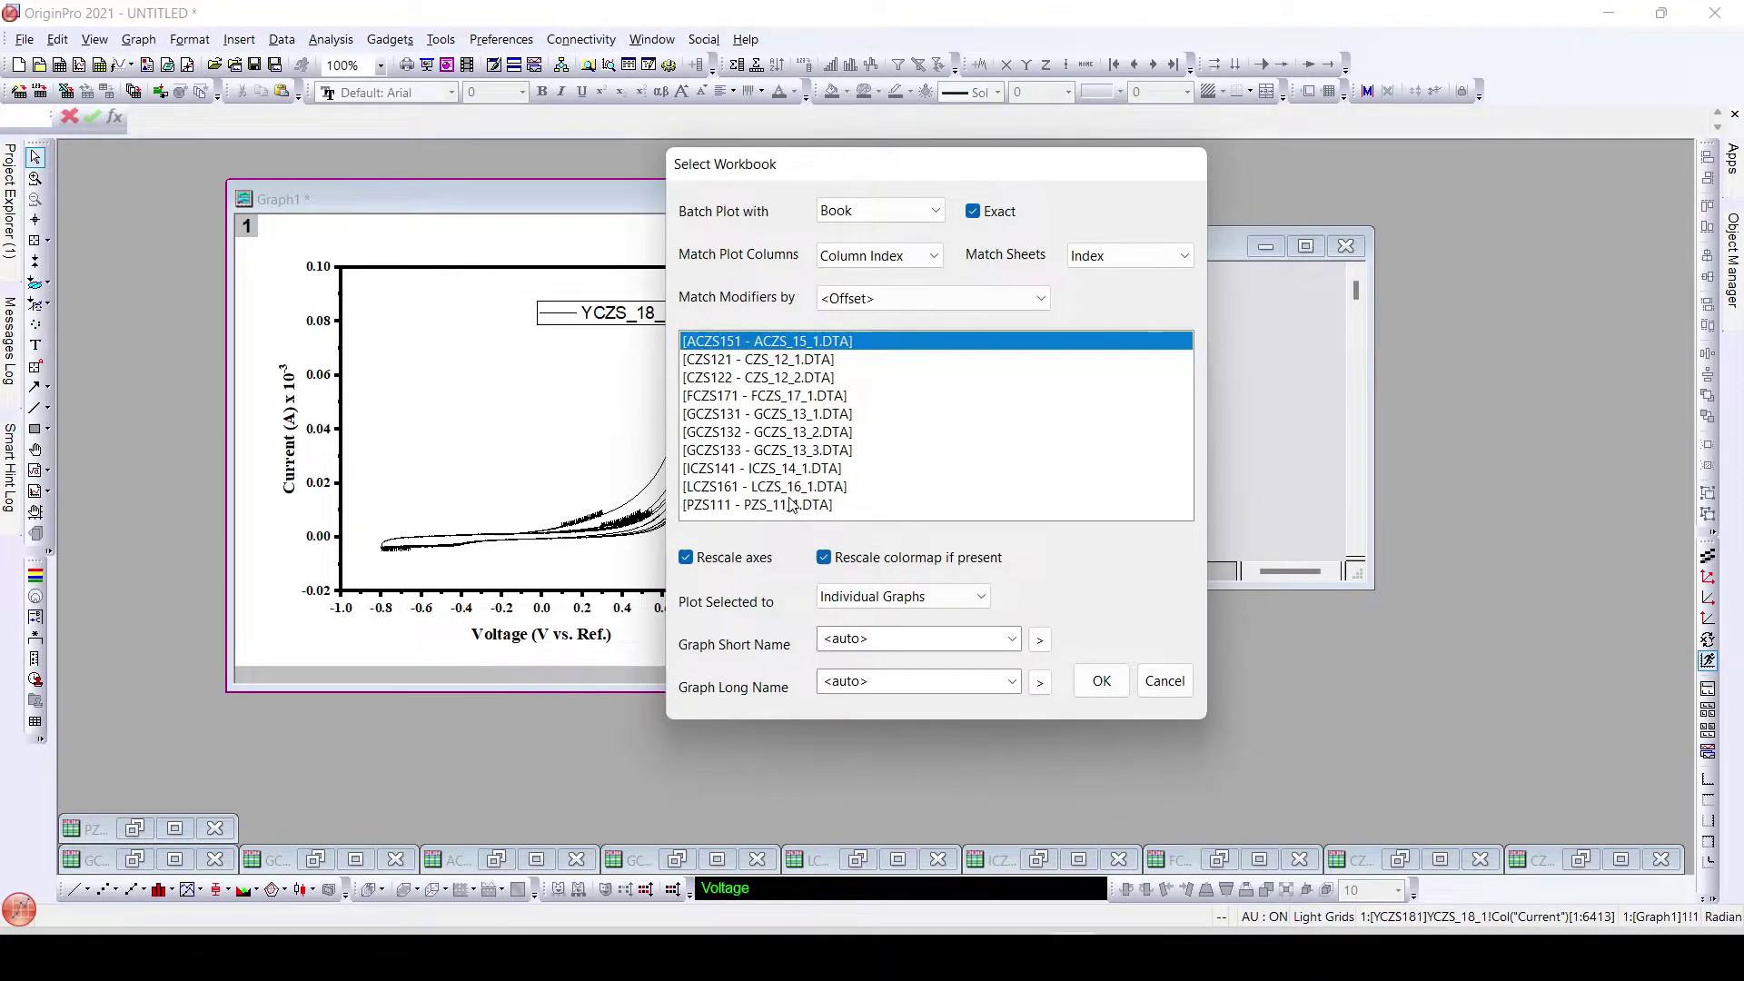
{"action": "left_click", "coordinate": [791, 505], "text": "shift"}
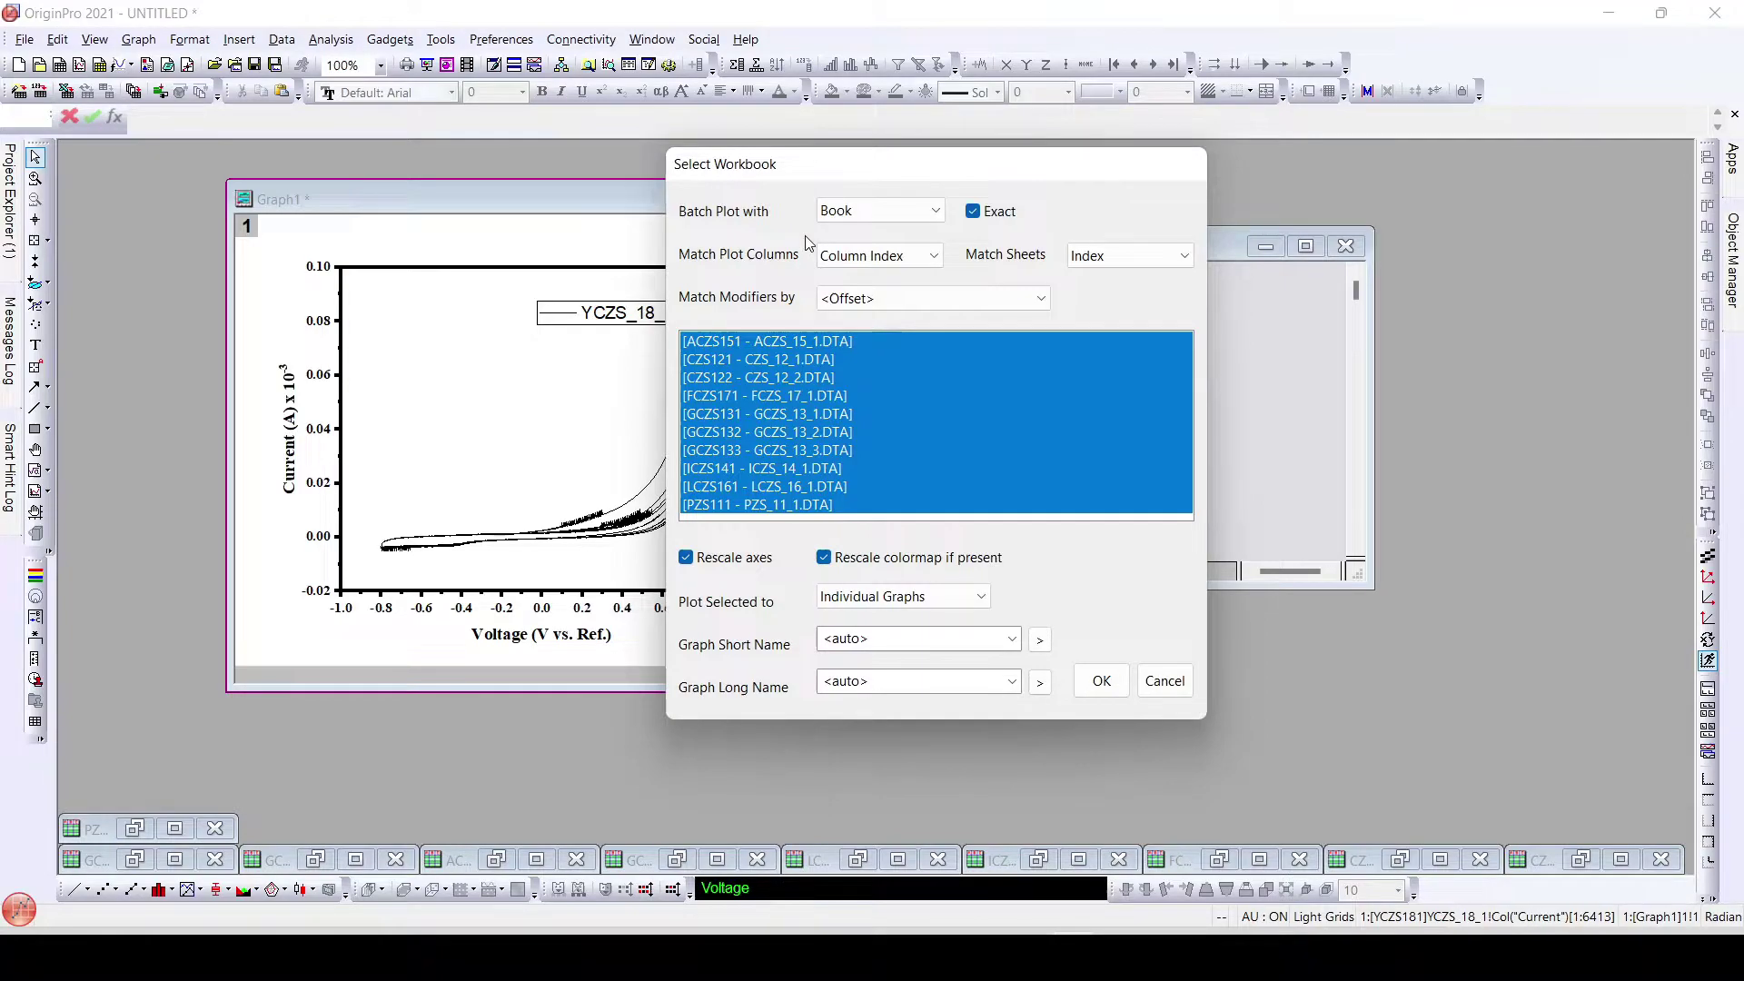
{"action": "left_click", "coordinate": [855, 218]}
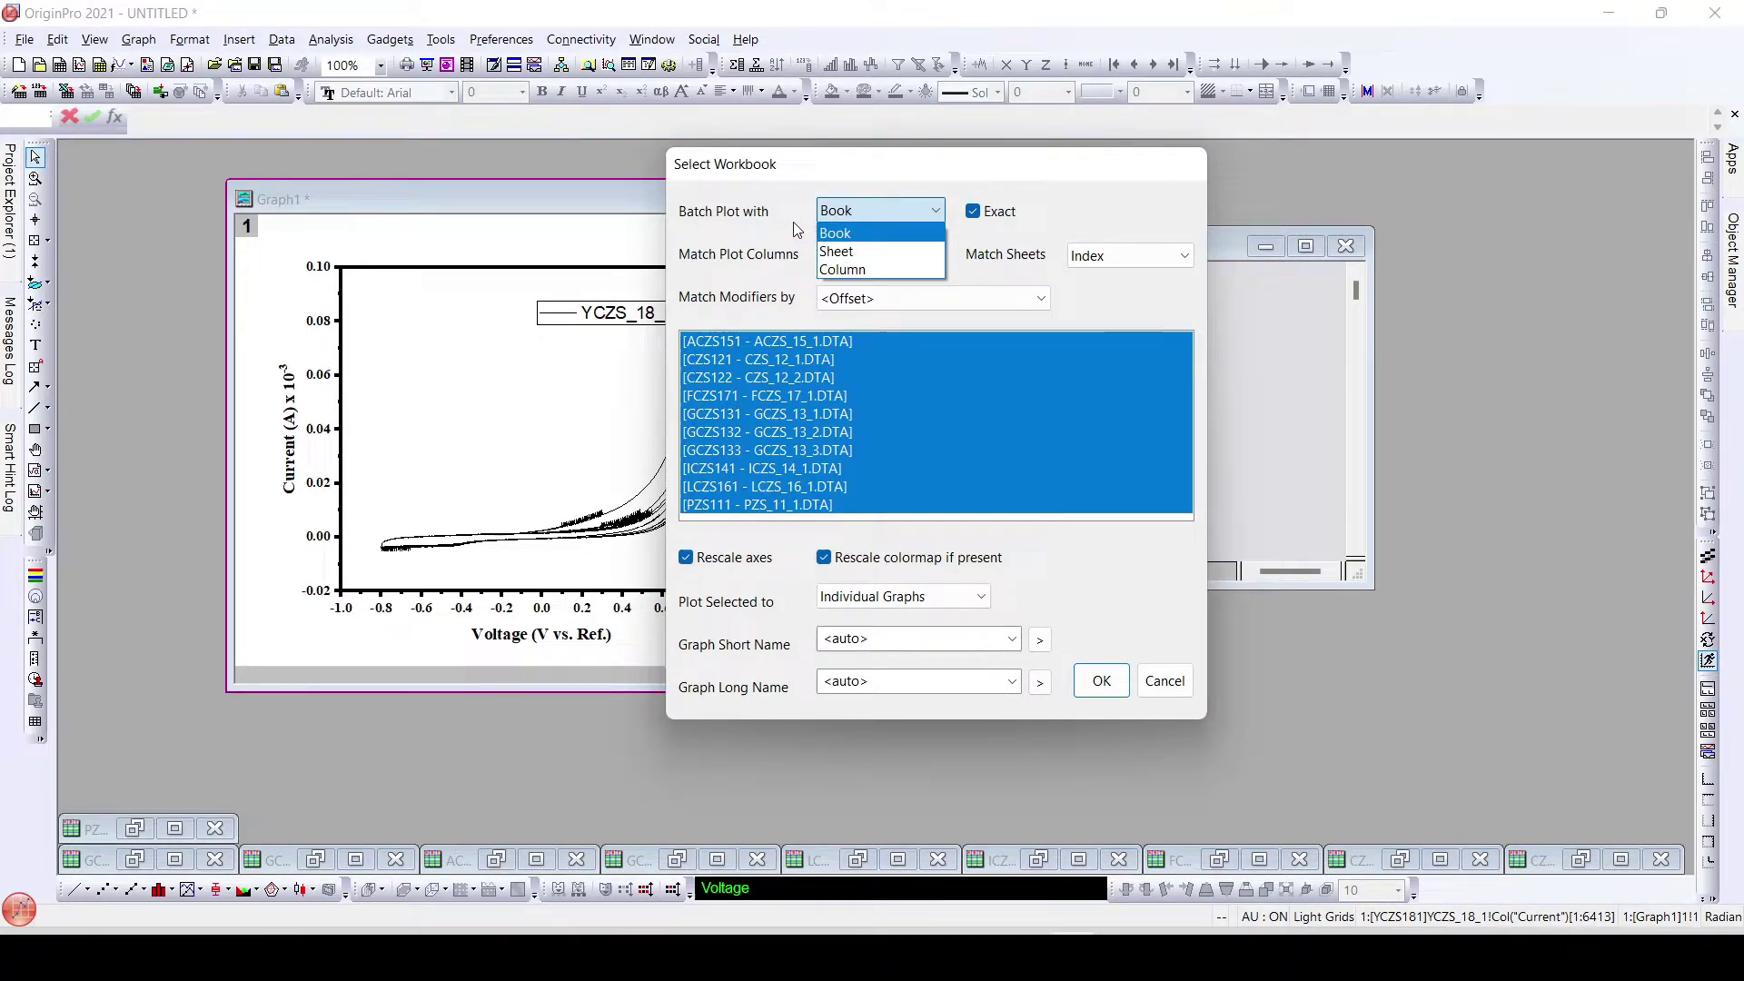
Step: Try Sheet and Column batch-plot modes and toggle Match Modifiers, then set Batch Plot with to Book
{"action": "left_click", "coordinate": [837, 252]}
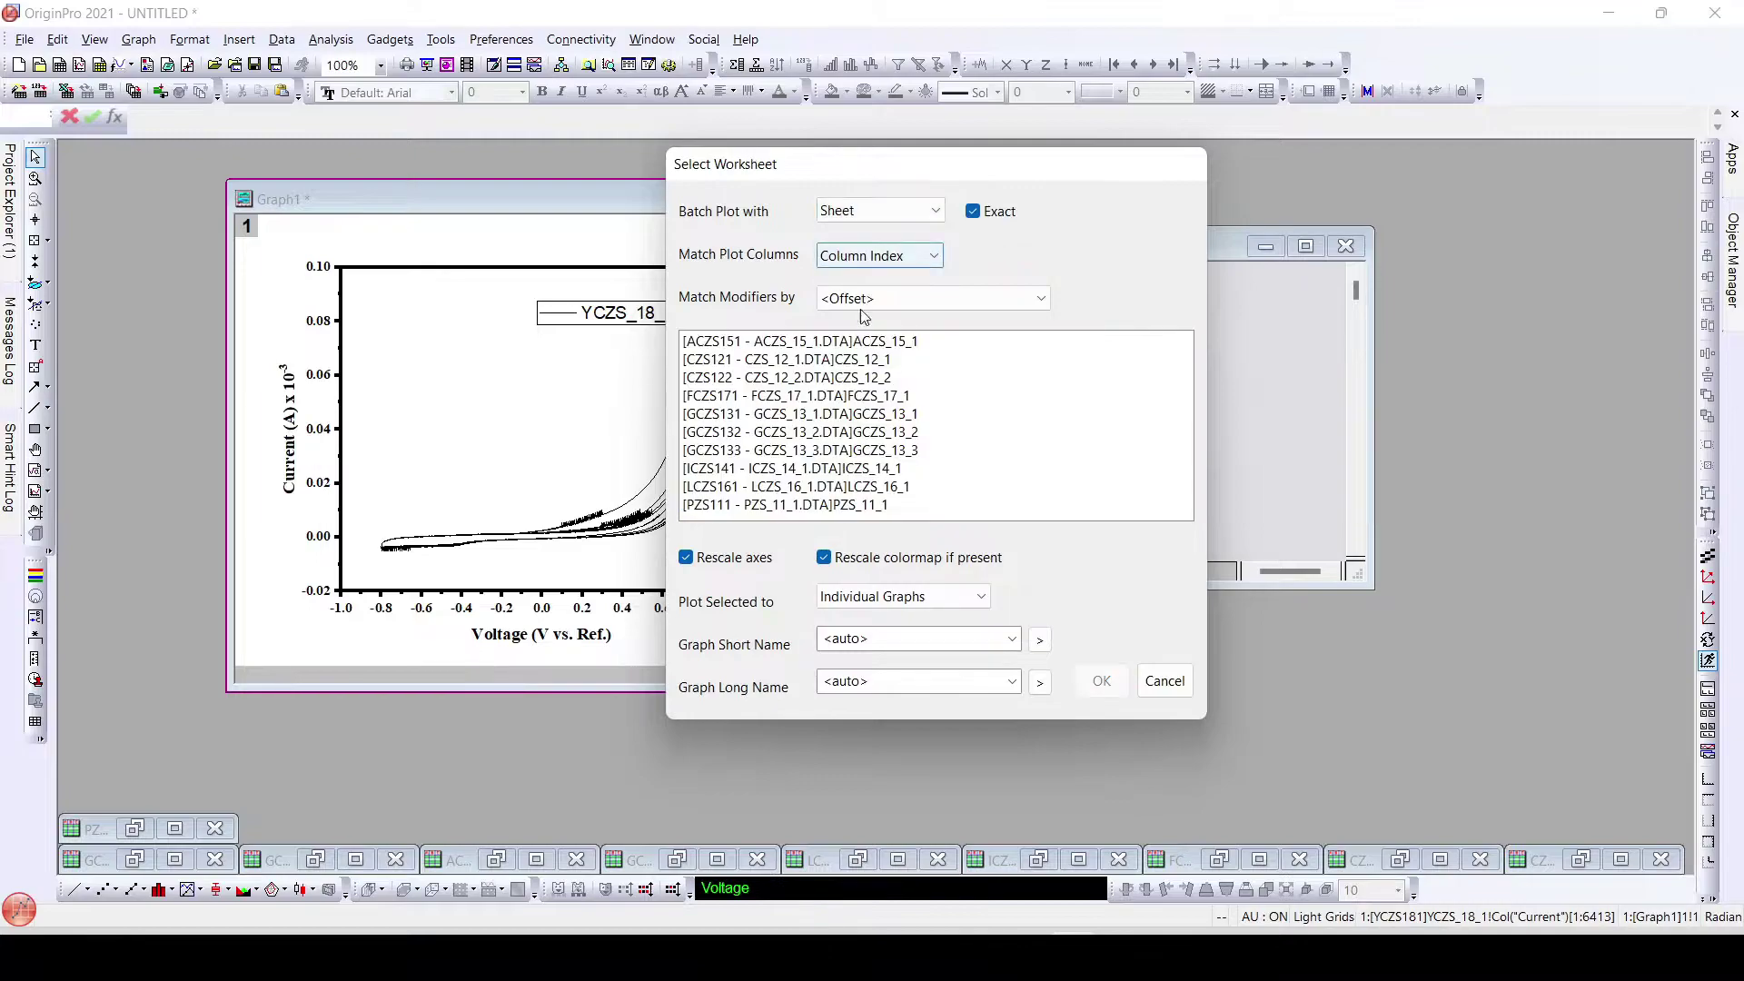
{"action": "left_click", "coordinate": [906, 218]}
{"action": "left_click", "coordinate": [847, 265]}
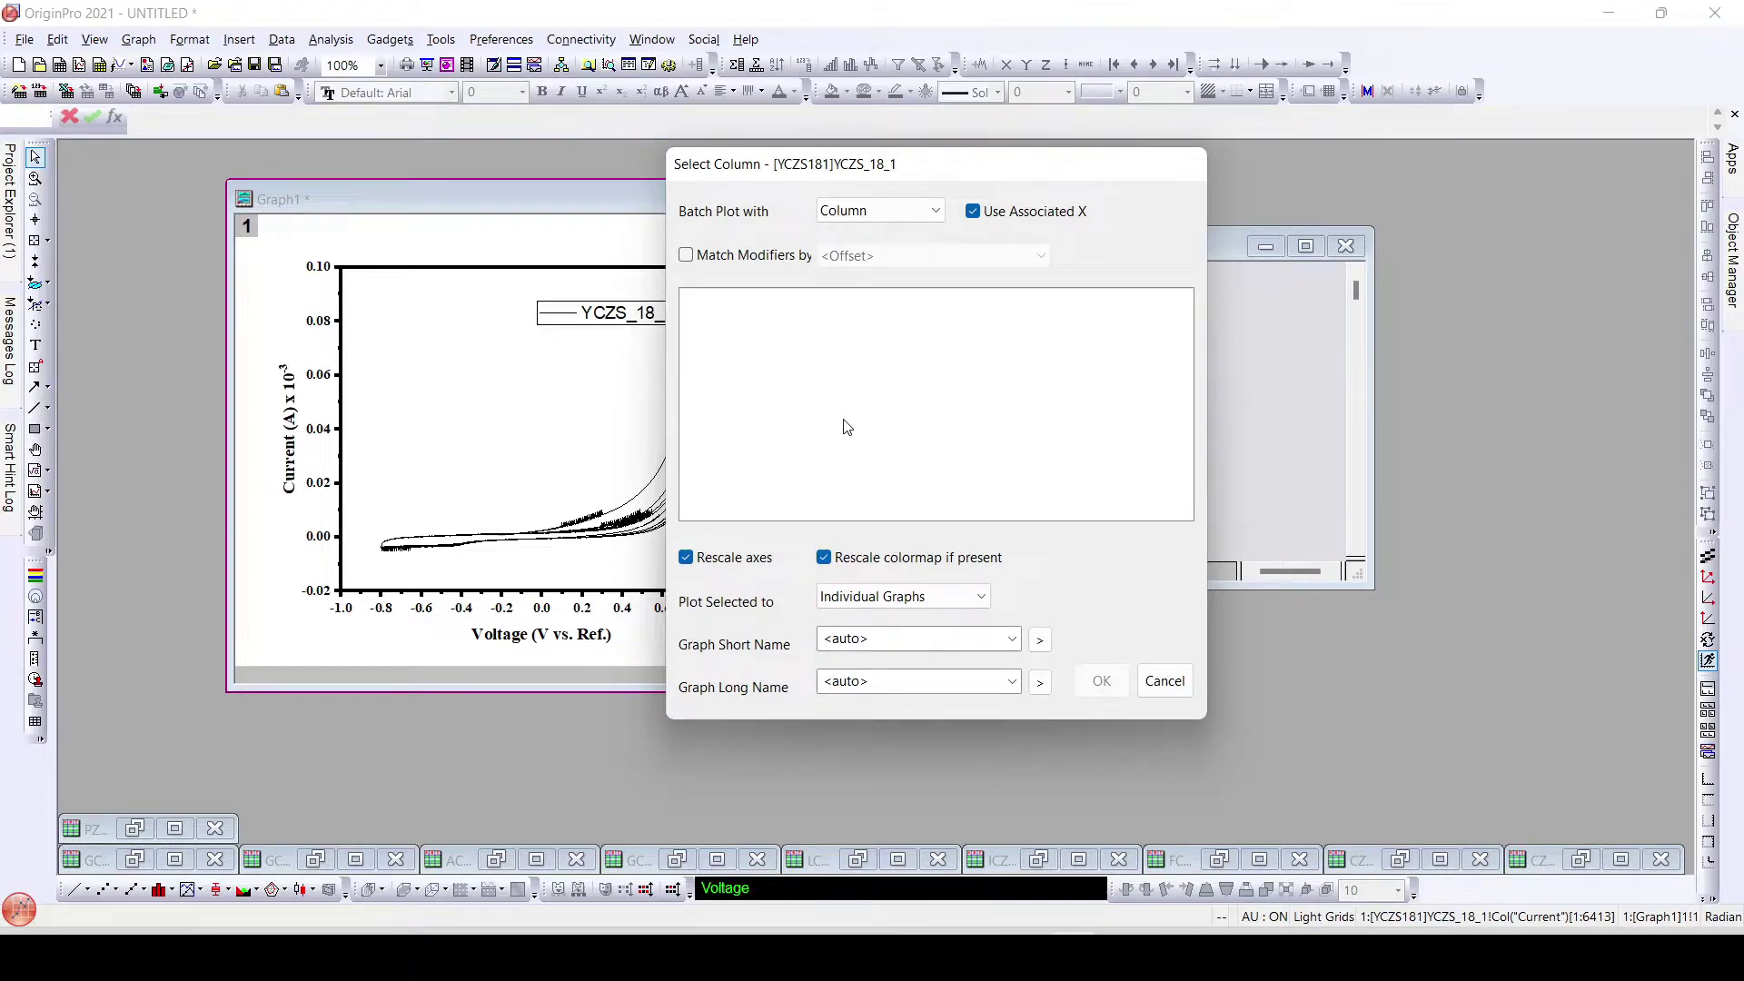
{"action": "left_click", "coordinate": [736, 258]}
{"action": "left_click", "coordinate": [736, 260]}
{"action": "left_click", "coordinate": [913, 212]}
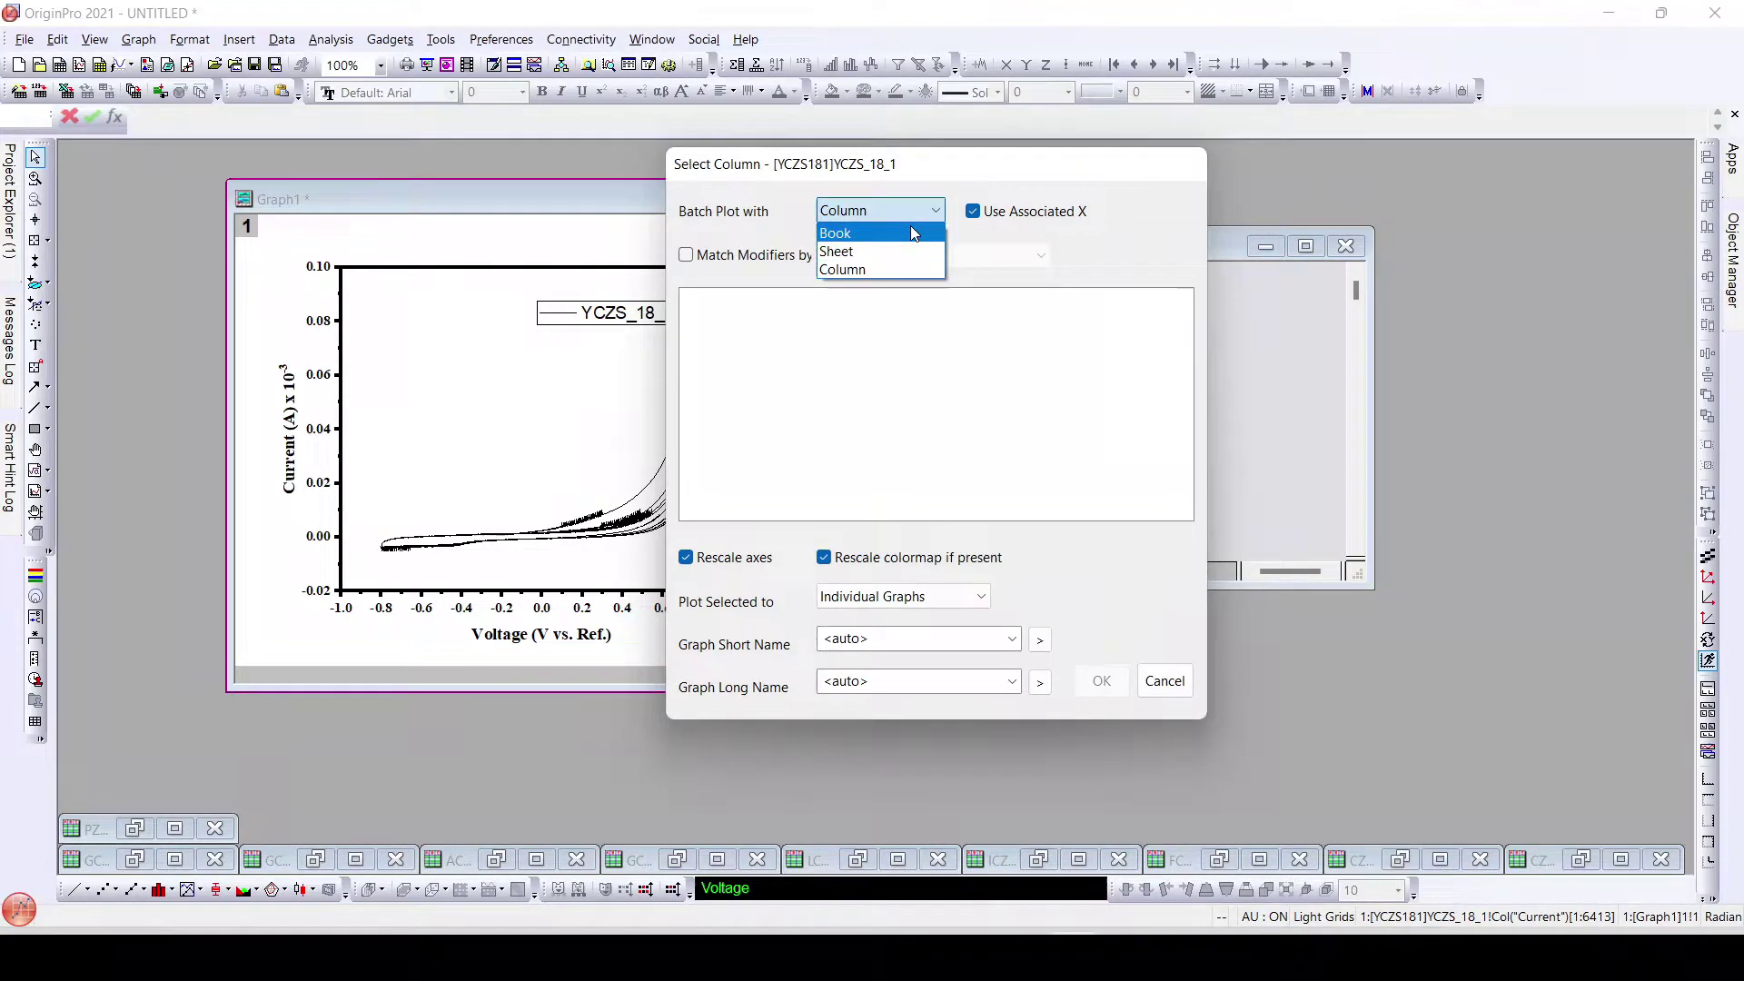
{"action": "left_click", "coordinate": [912, 236]}
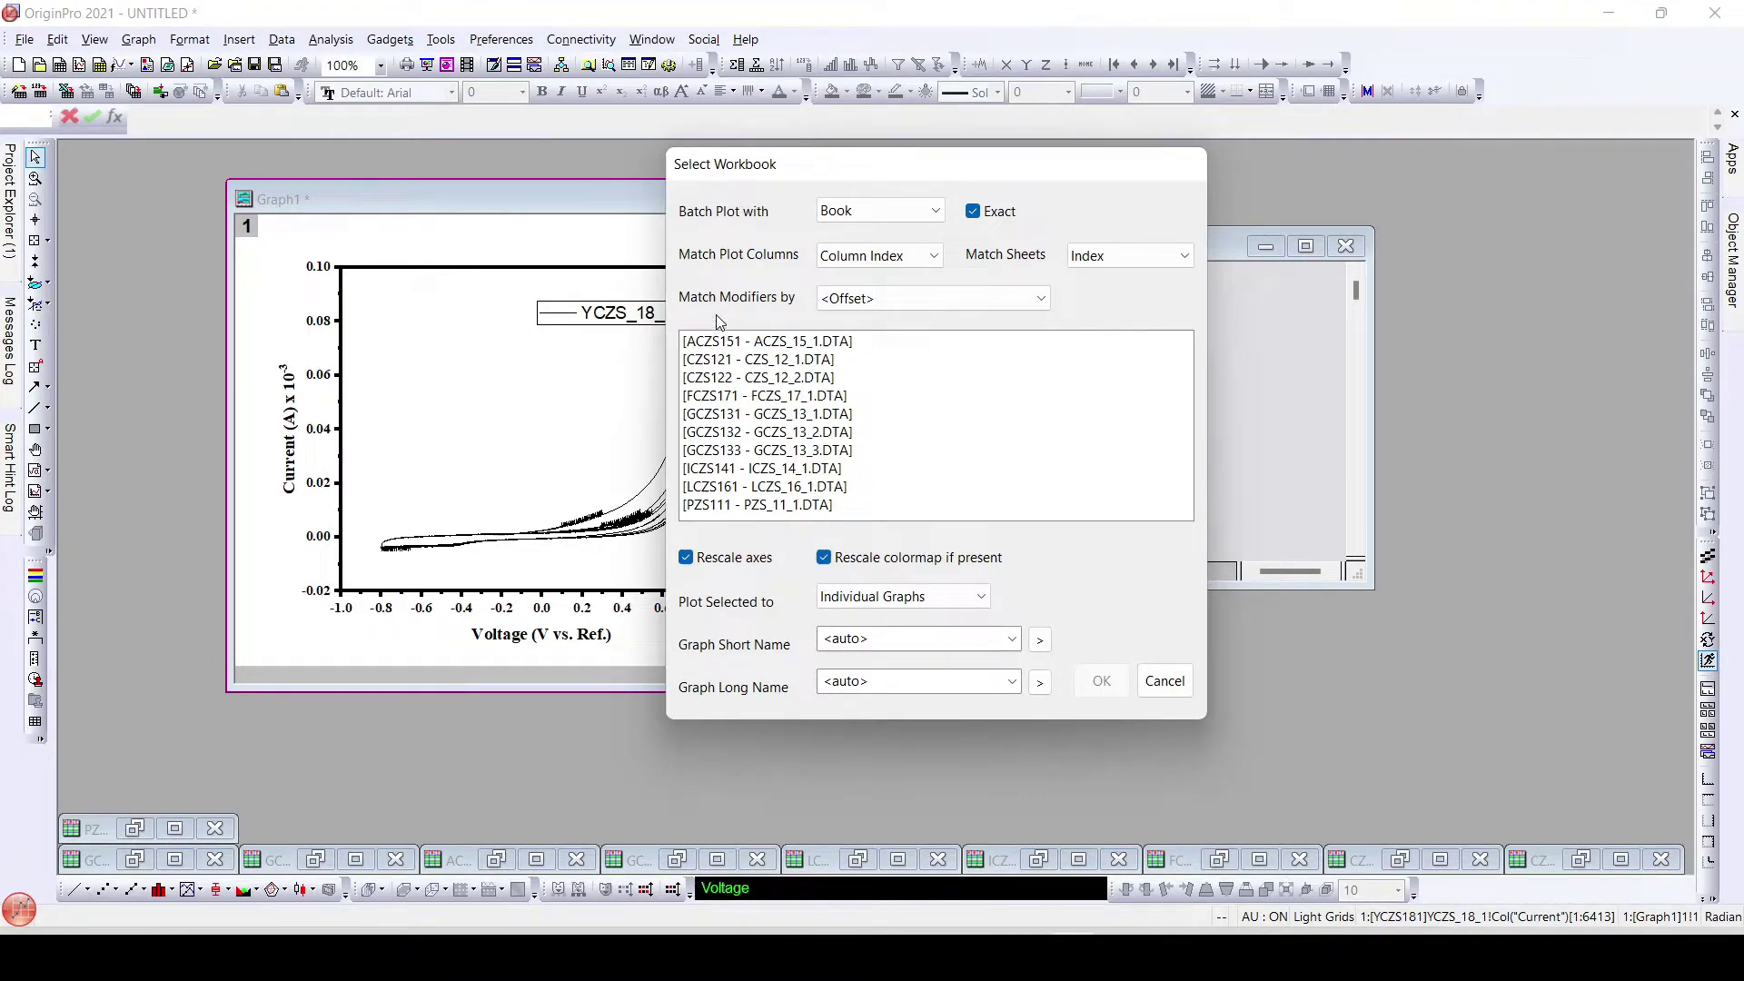
Step: Keep <Offset> as the modifier match and select all ten imported .DTA workbooks in the list
{"action": "left_click", "coordinate": [945, 298]}
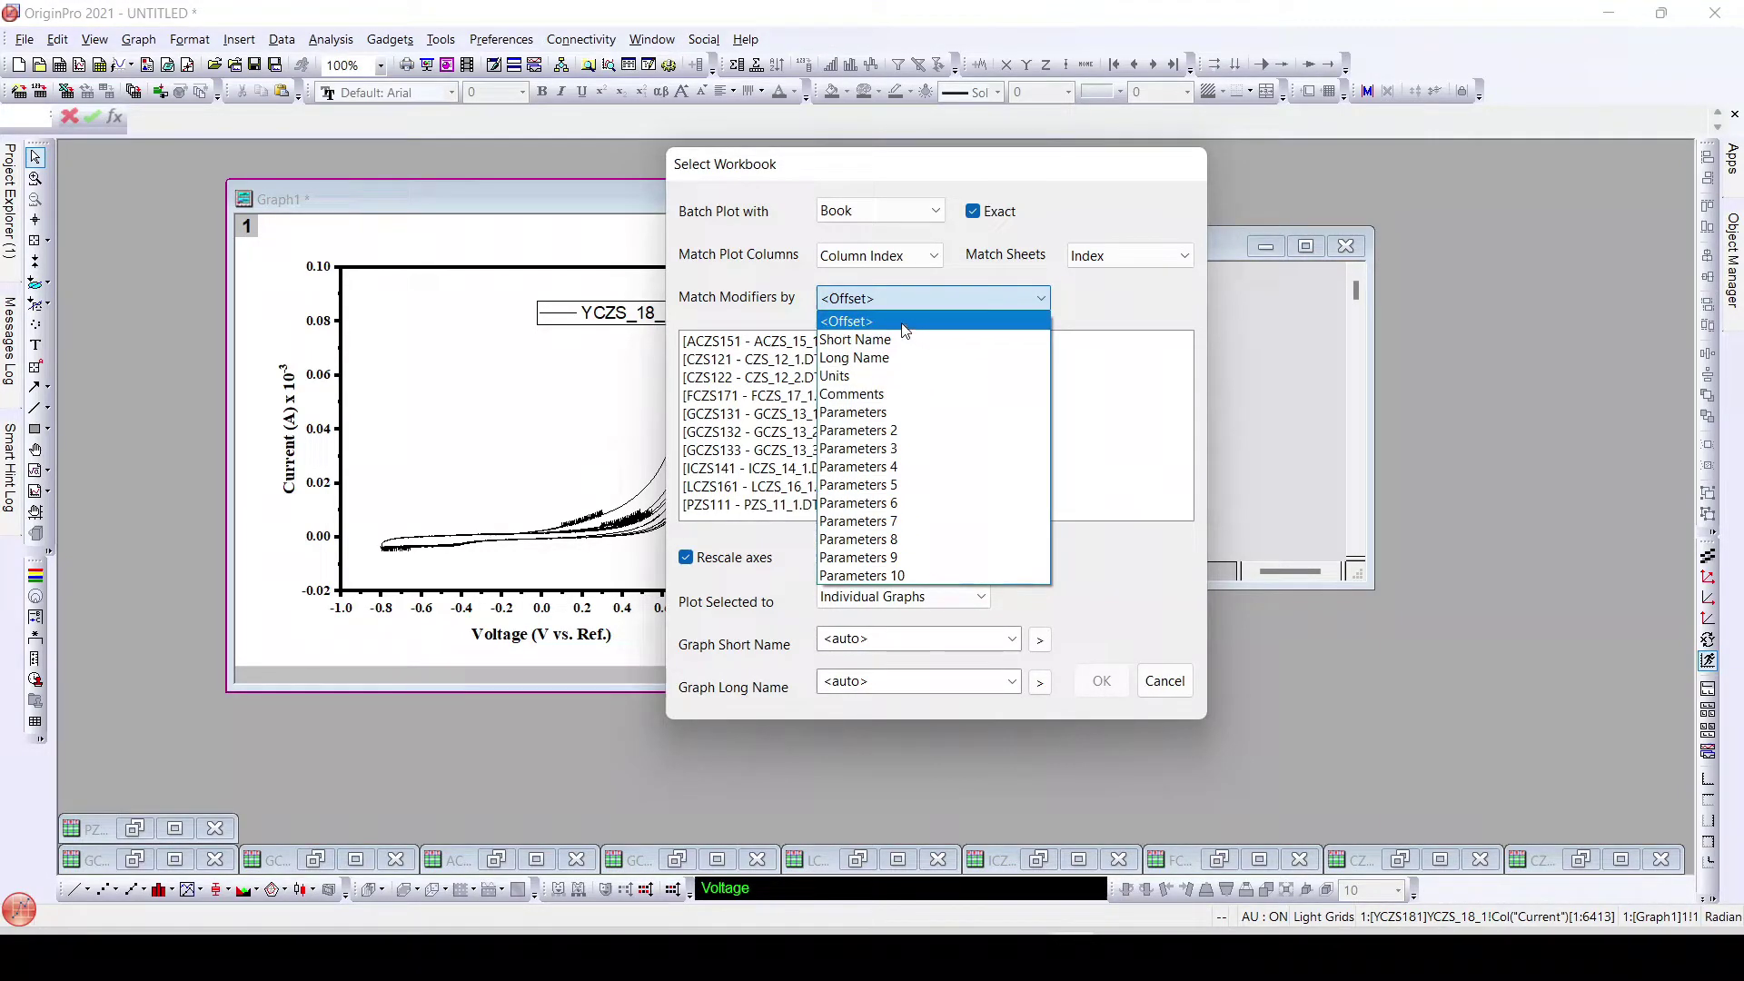
{"action": "left_click", "coordinate": [1089, 298]}
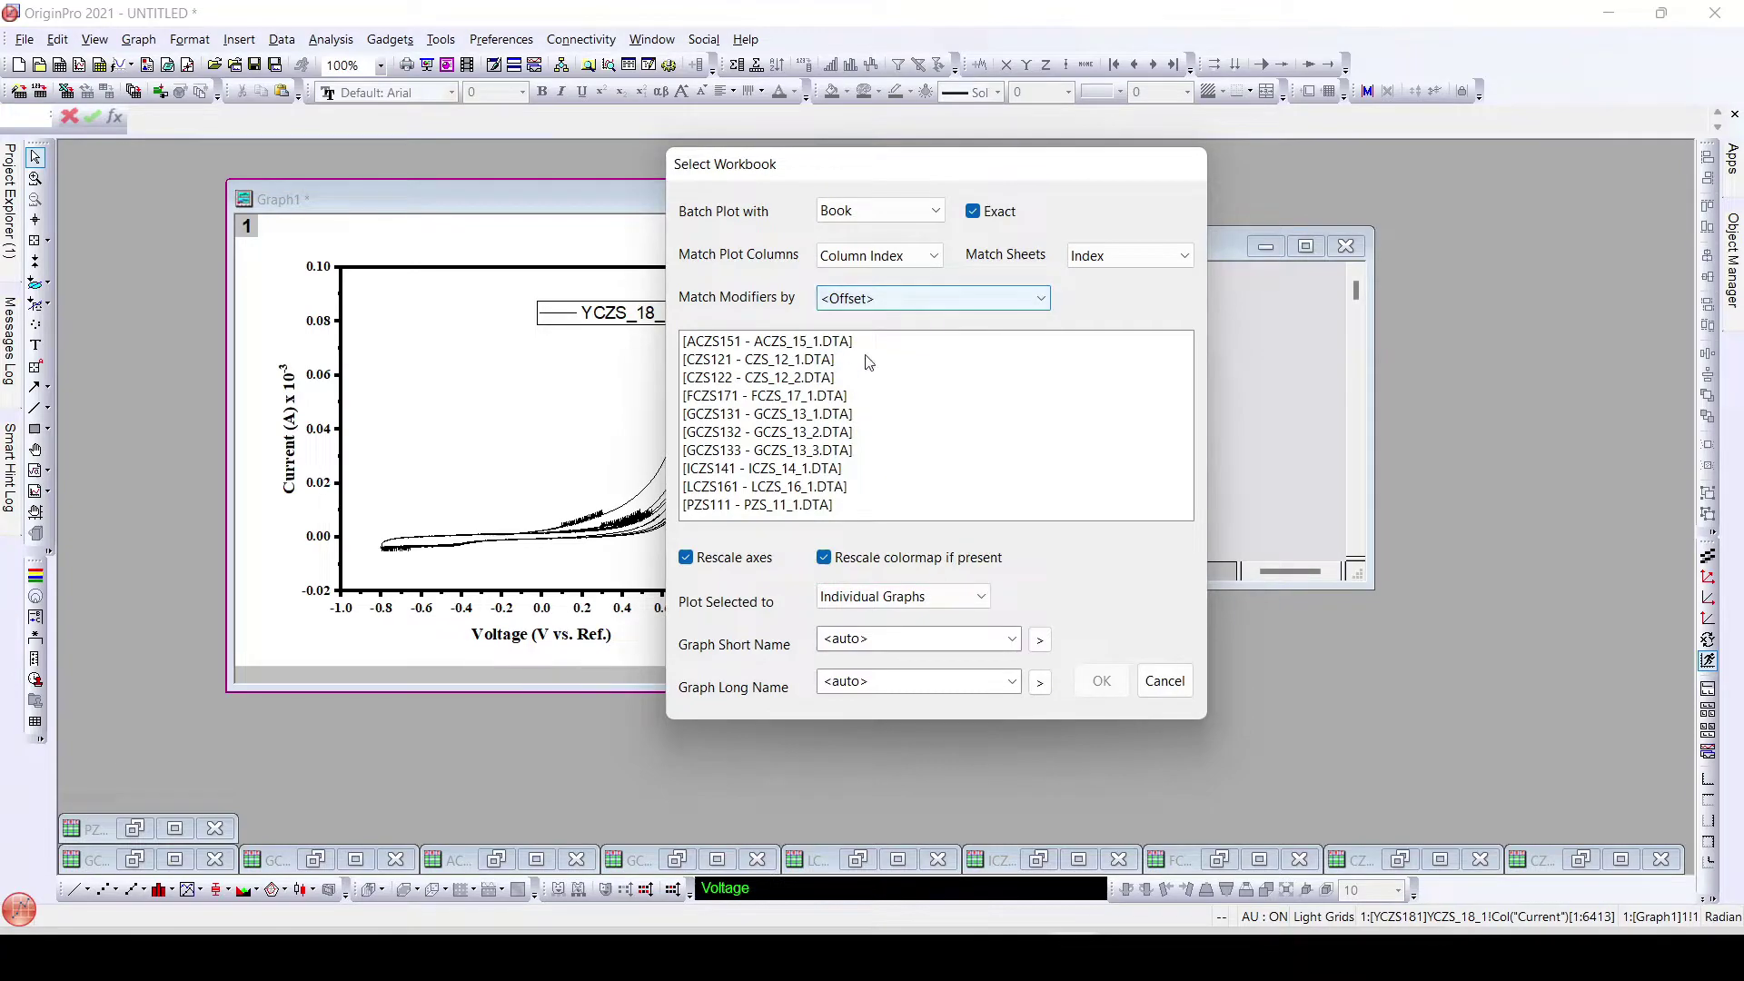
{"action": "left_click", "coordinate": [979, 300]}
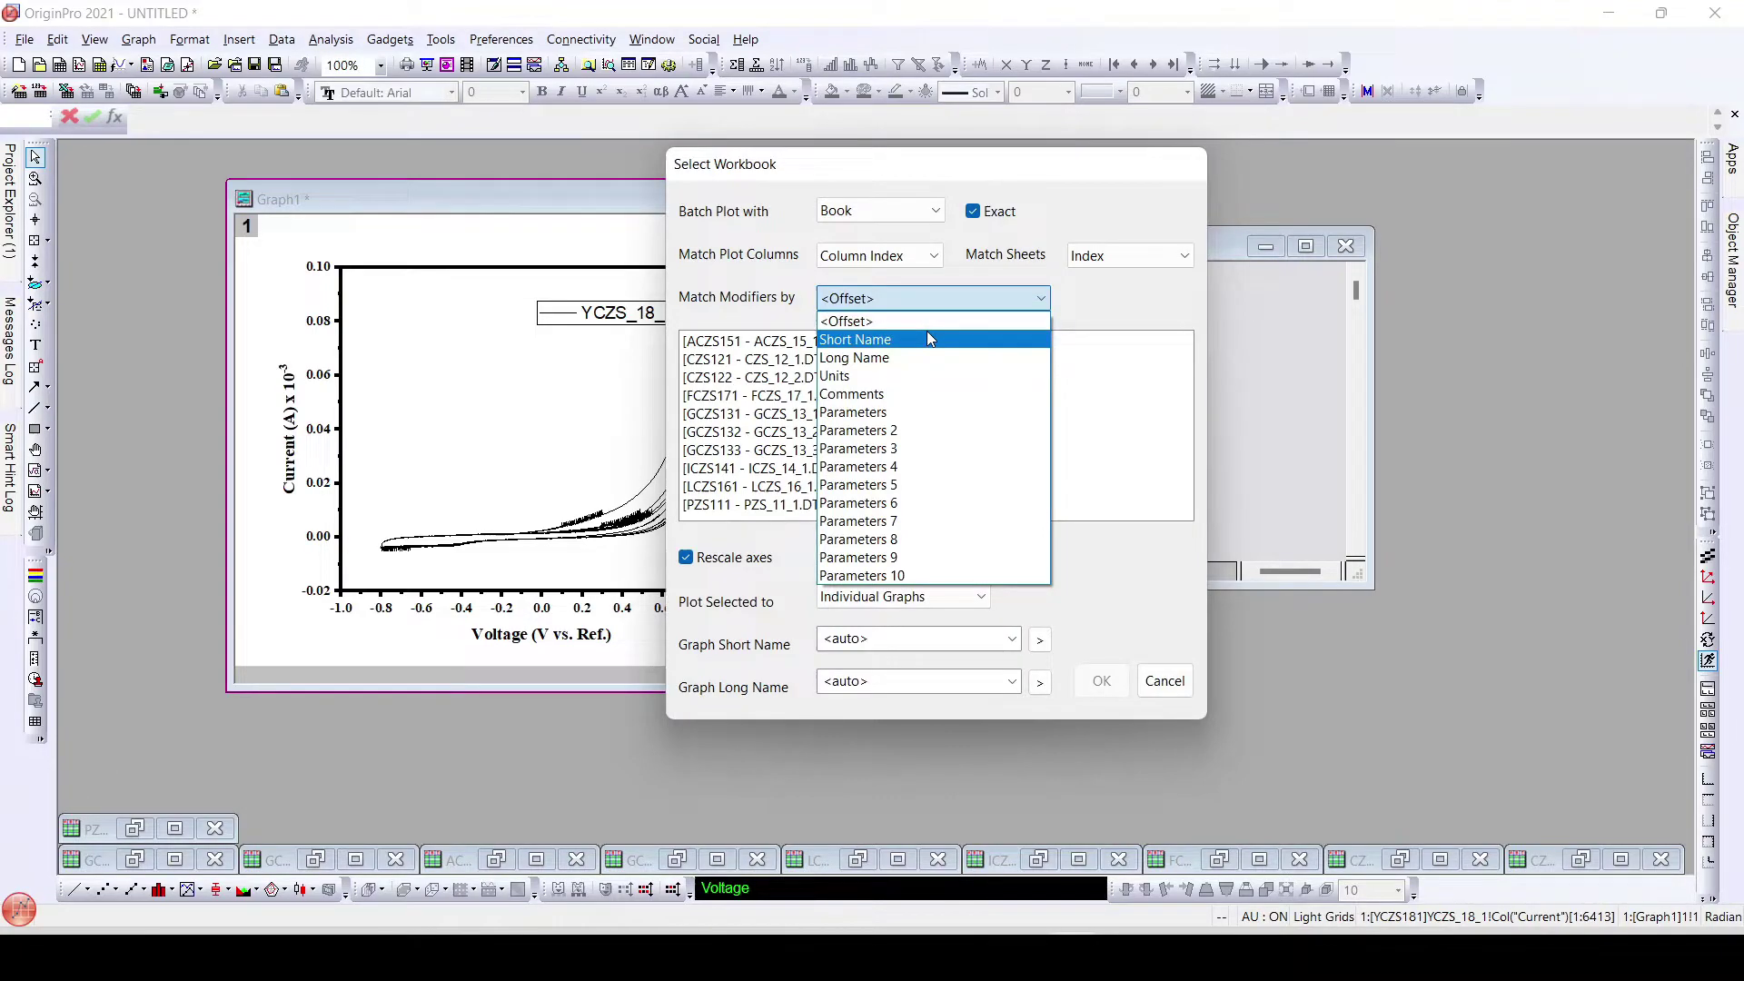
{"action": "left_click", "coordinate": [1098, 319]}
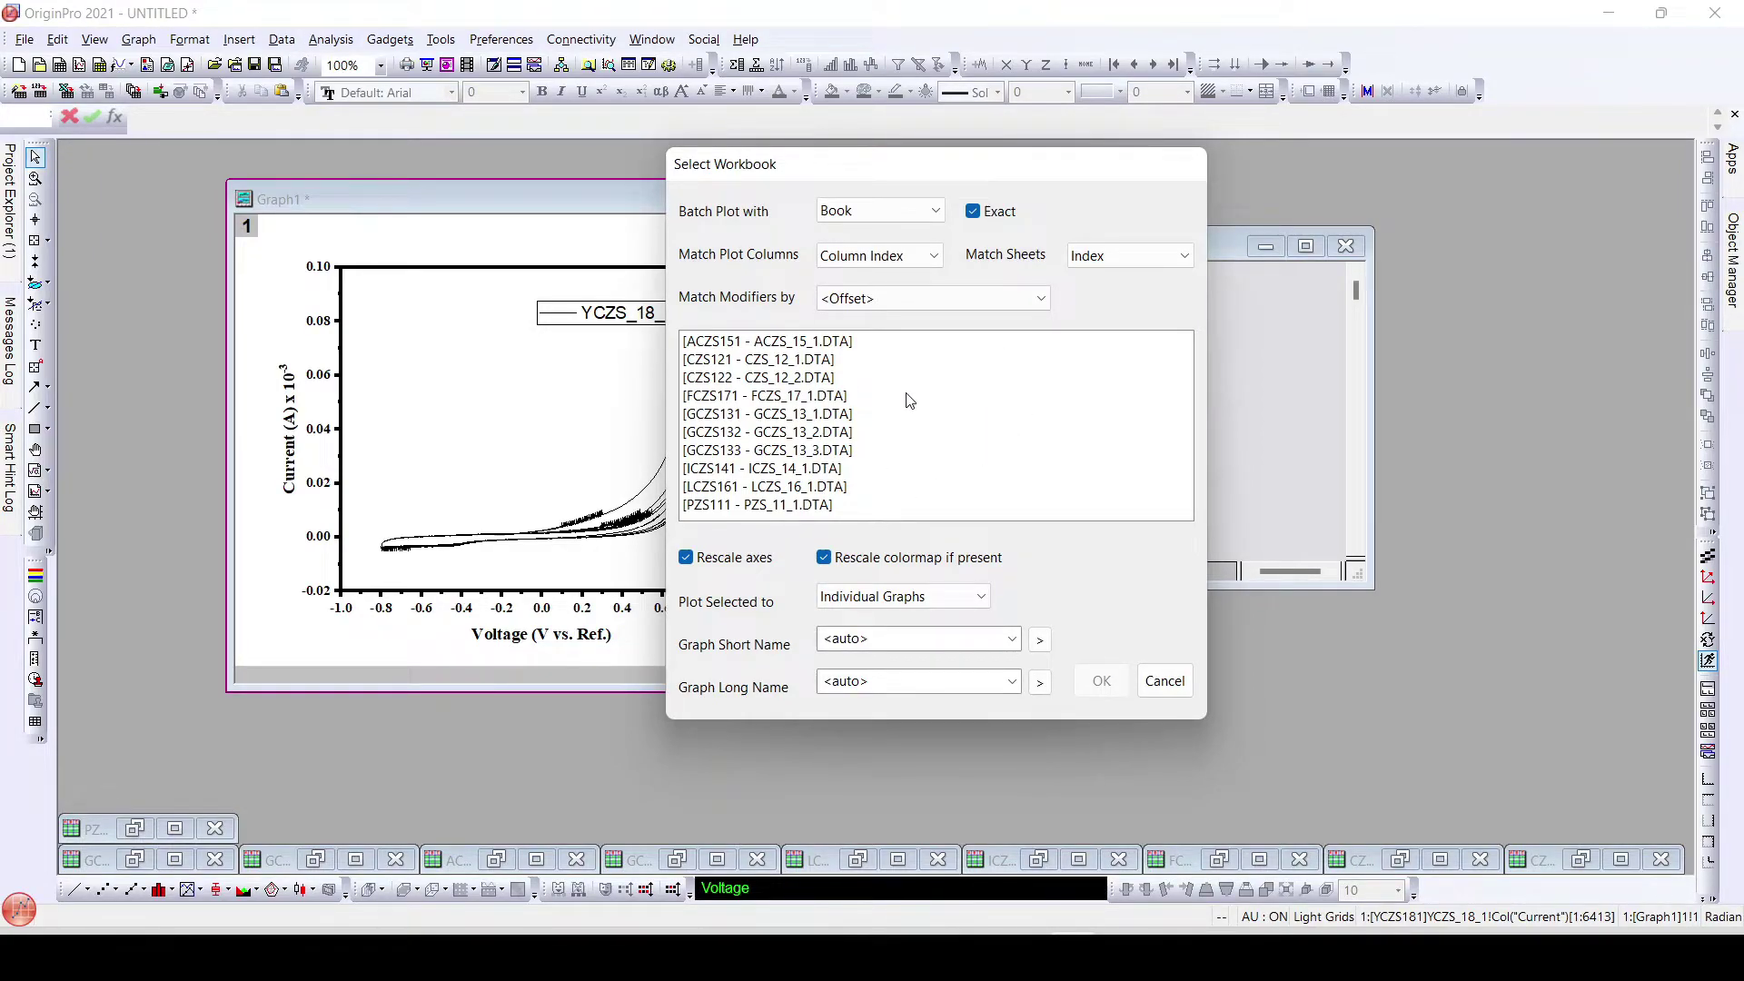
{"action": "left_click_drag", "start_coordinate": [769, 342], "coordinate": [766, 511]}
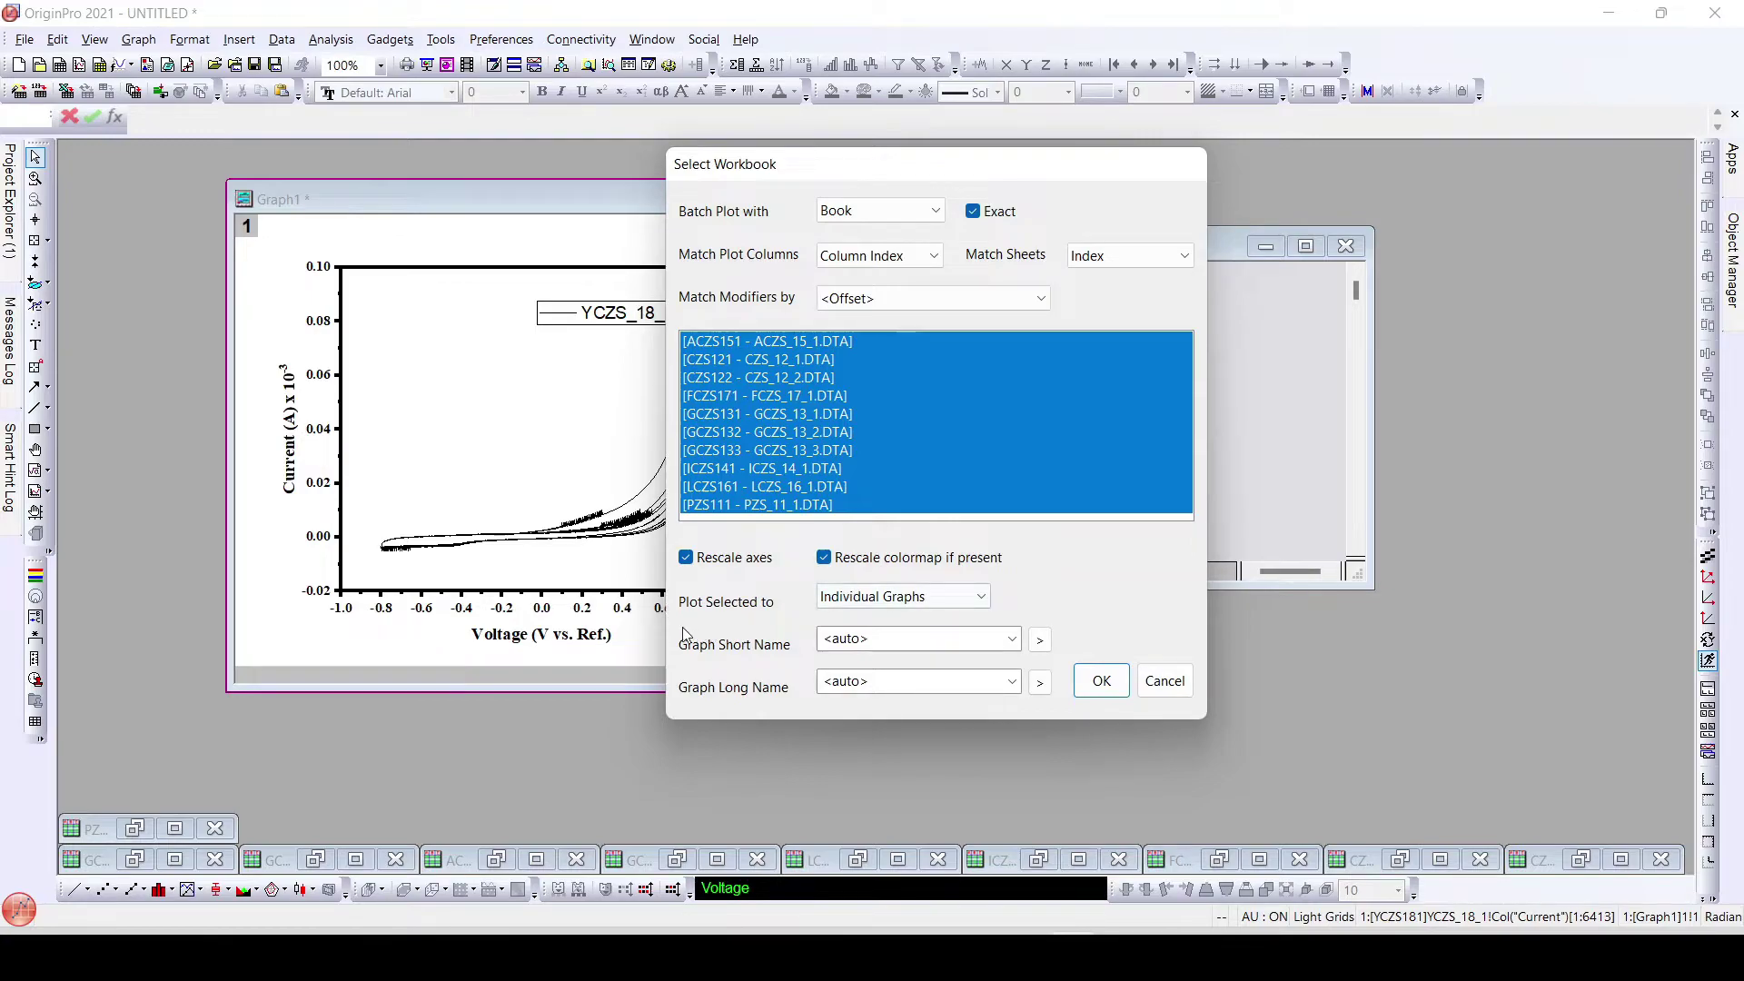
Step: Keep Plot Selected to as Individual Graphs and leave the graph short name on auto
{"action": "left_click", "coordinate": [910, 606]}
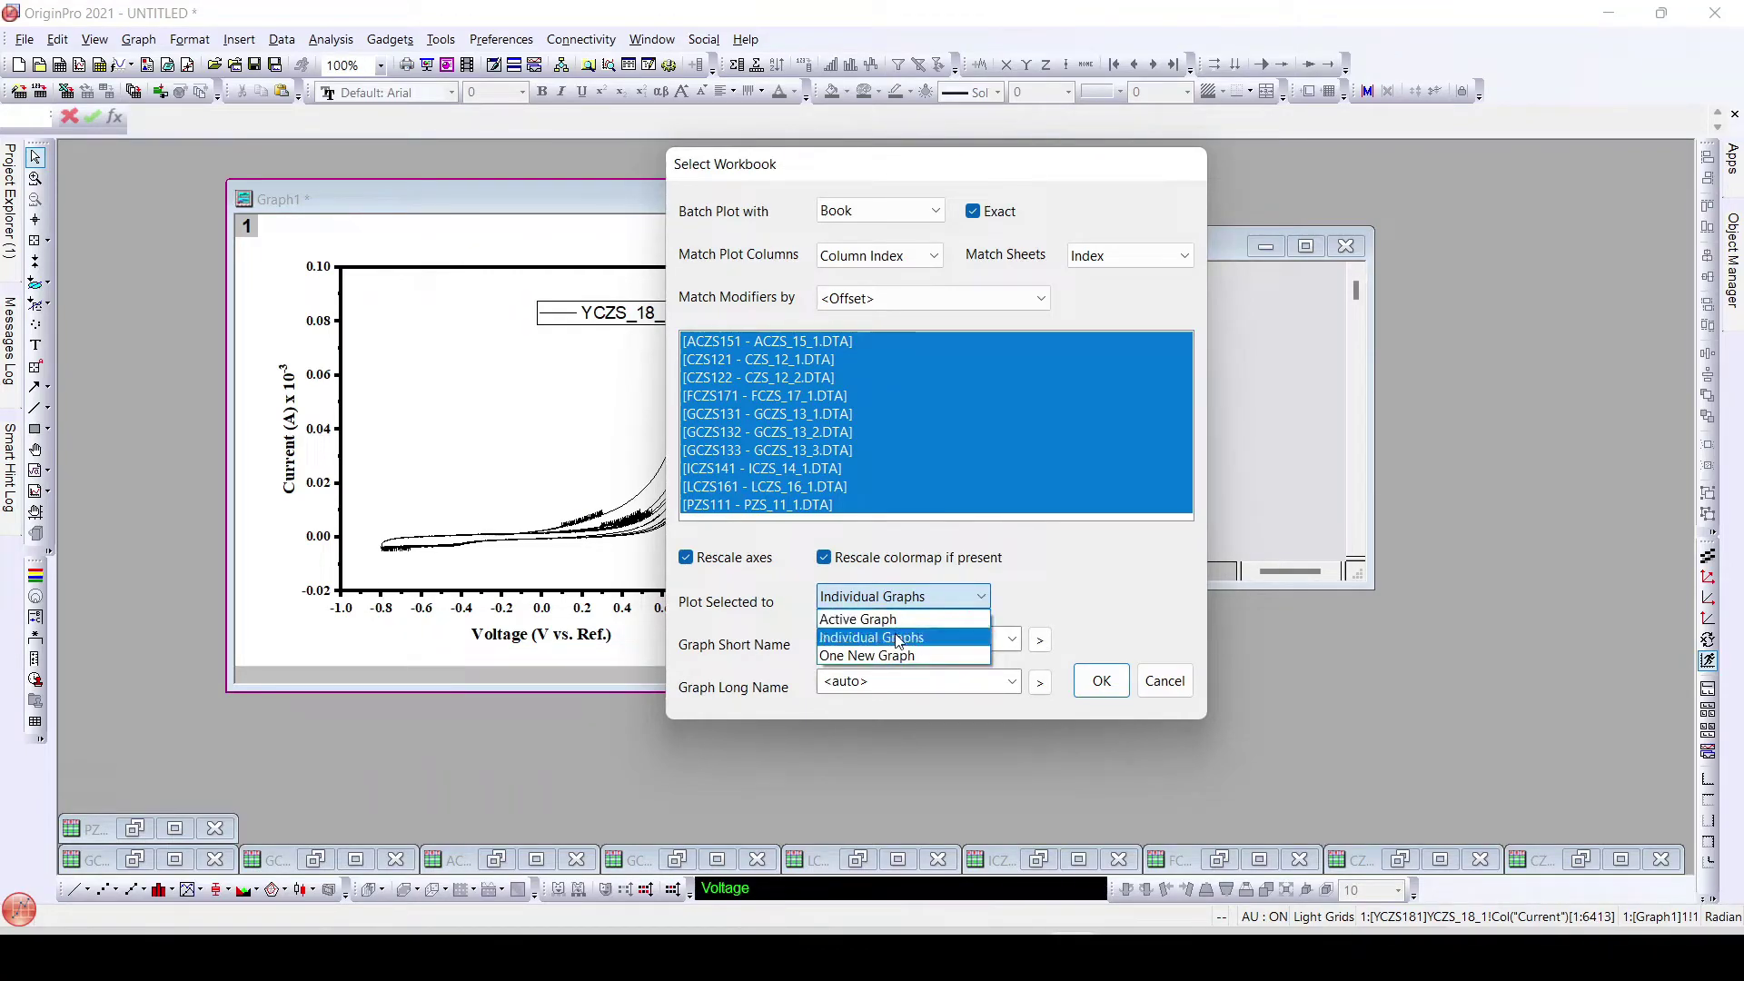
{"action": "left_click", "coordinate": [899, 642]}
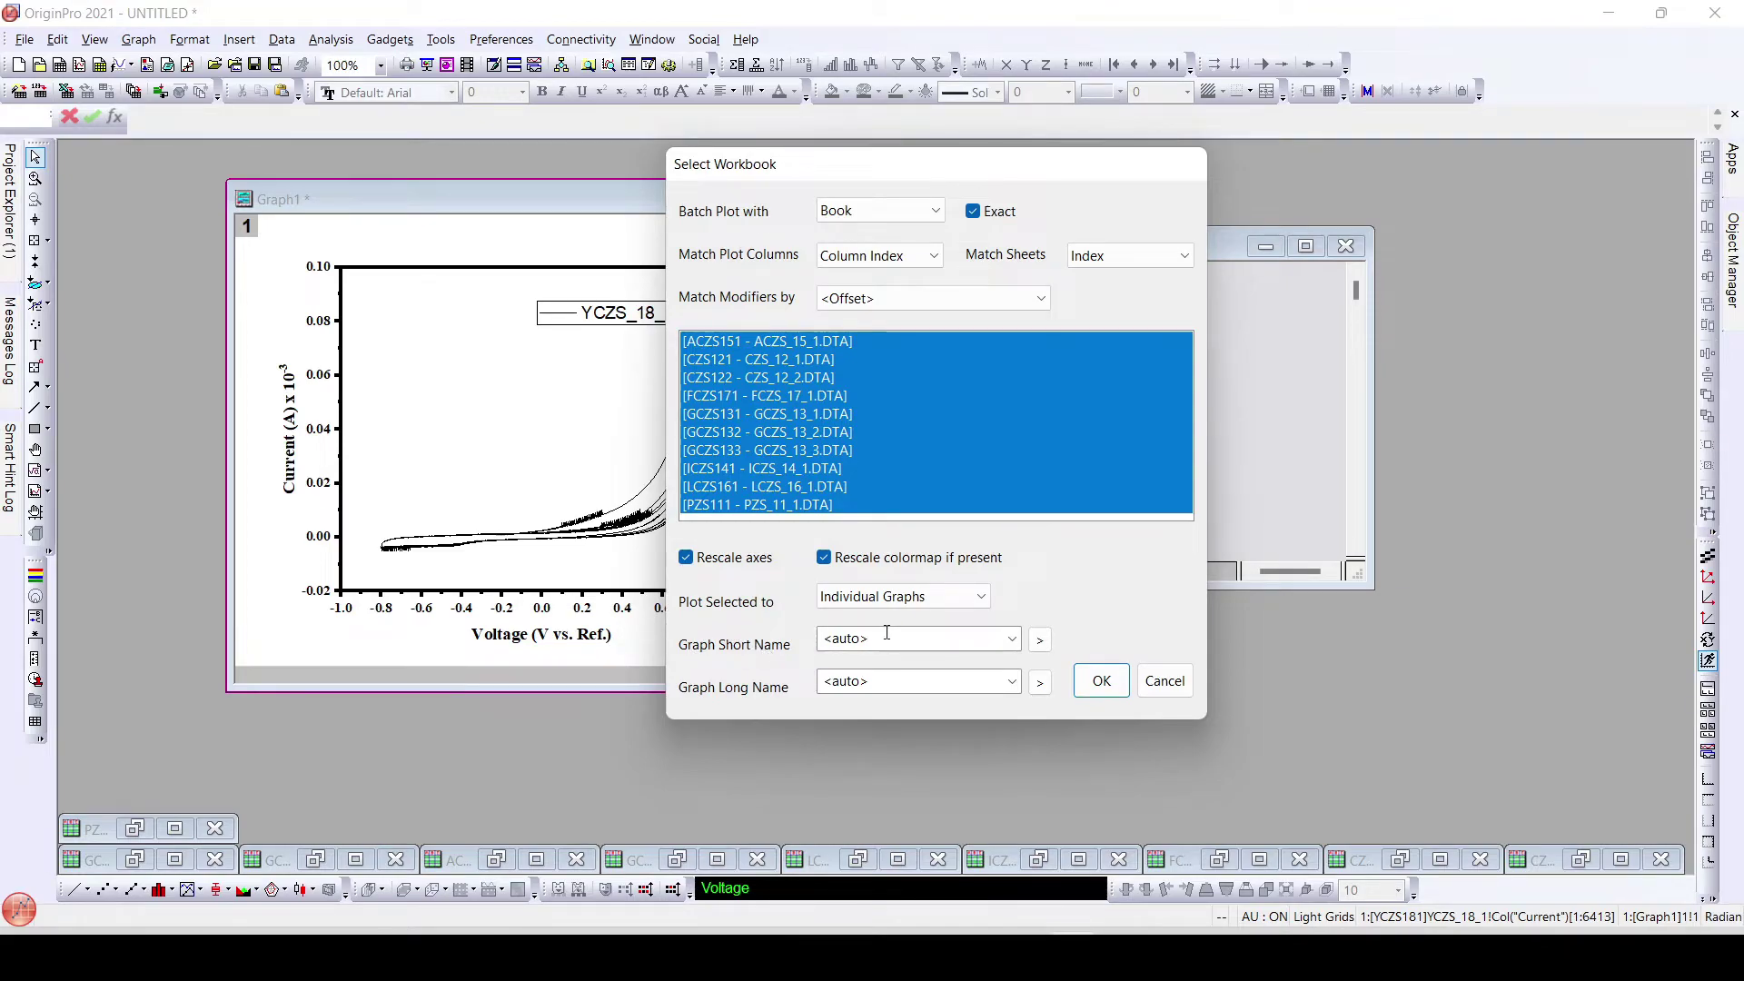
{"action": "left_click", "coordinate": [1041, 643]}
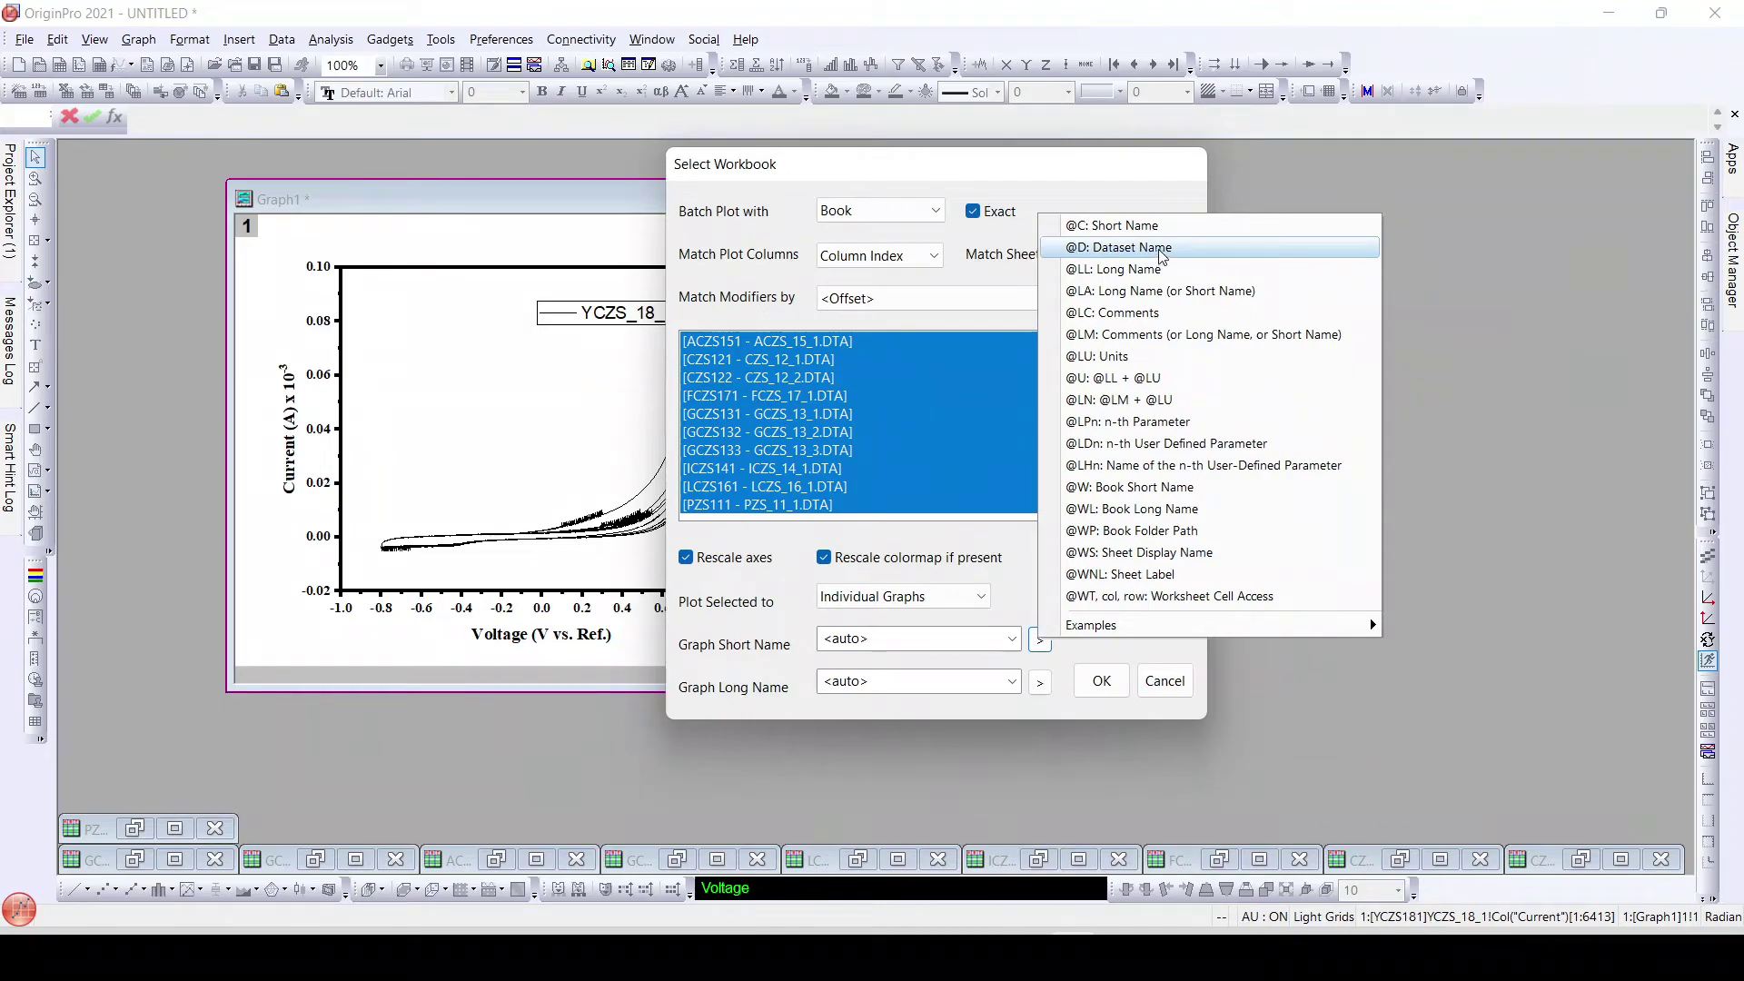
{"action": "left_click", "coordinate": [1073, 648]}
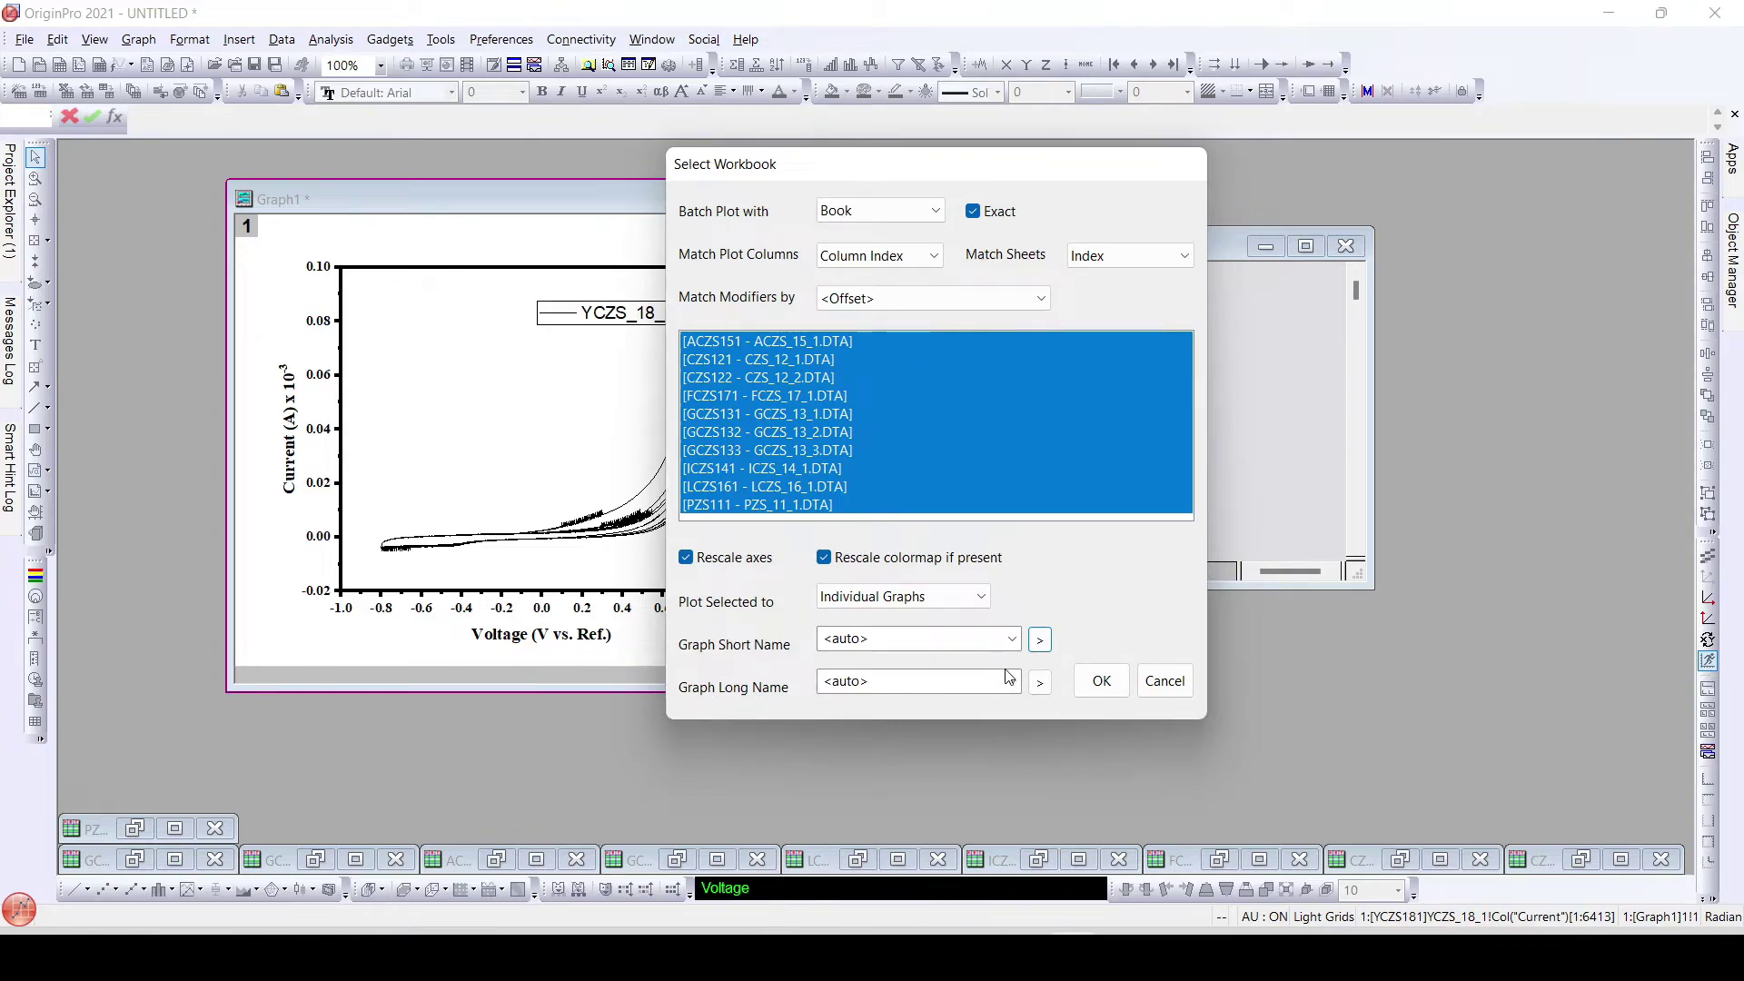
{"action": "left_click", "coordinate": [1041, 687]}
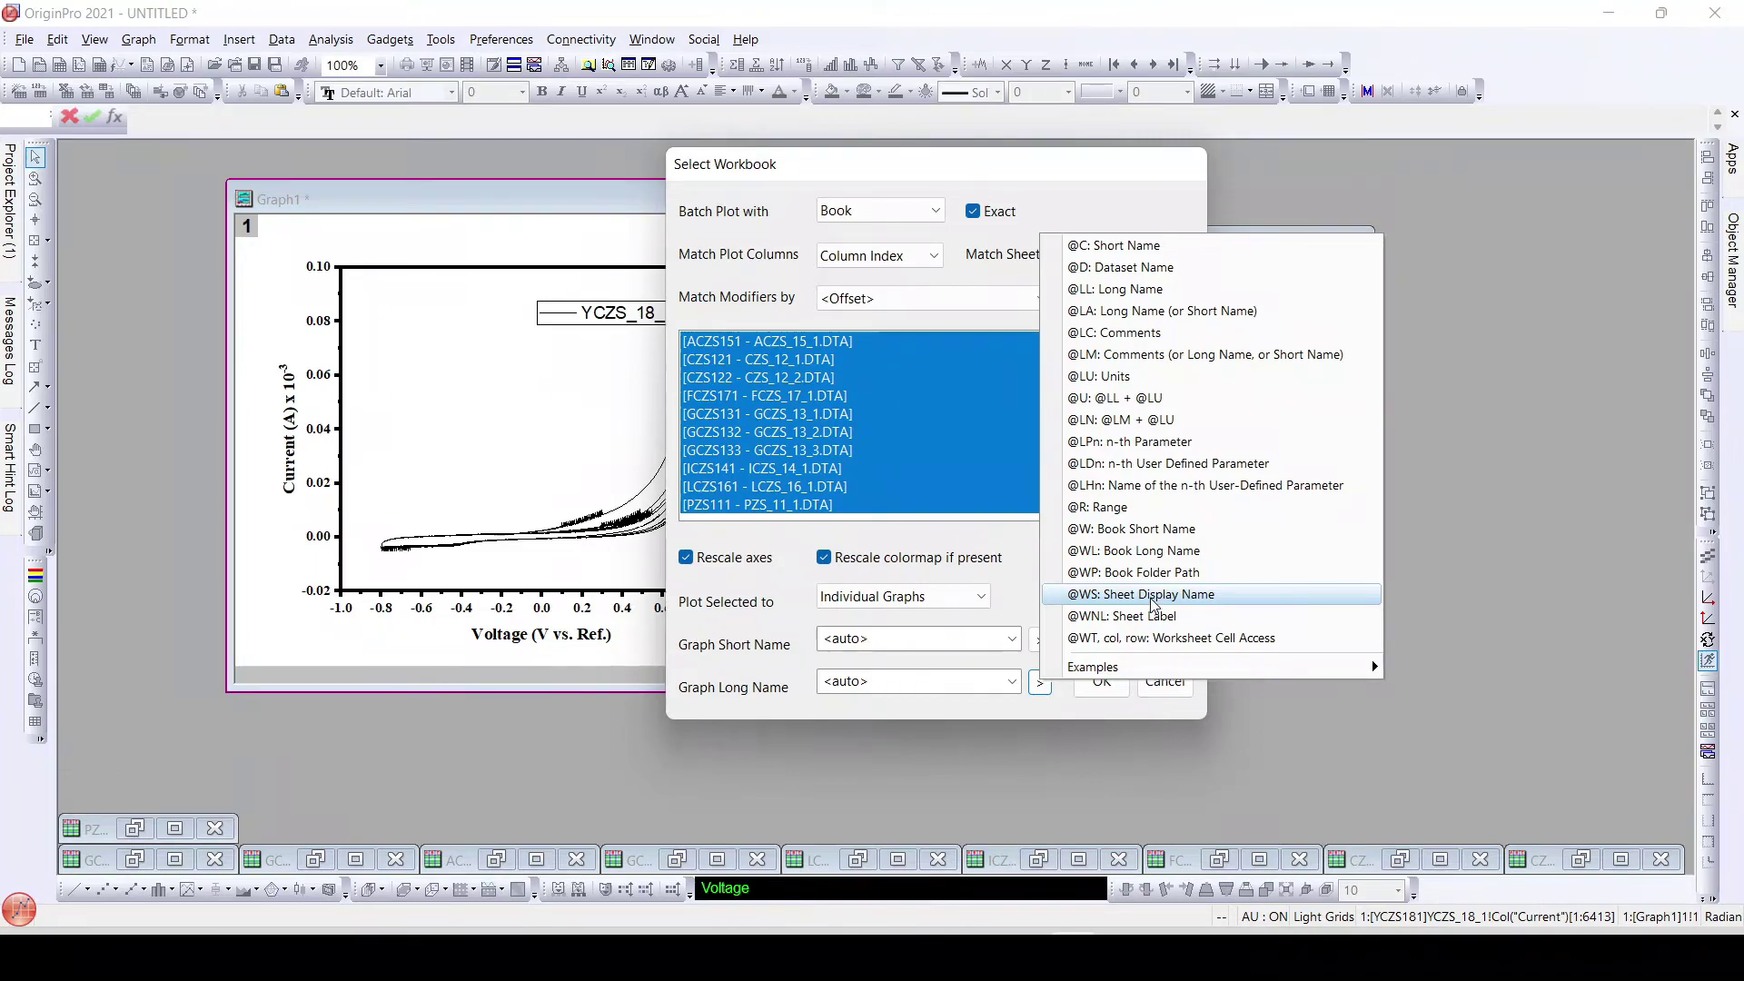
{"action": "left_click", "coordinate": [1152, 596]}
{"action": "left_click_drag", "start_coordinate": [1013, 169], "coordinate": [607, 202]}
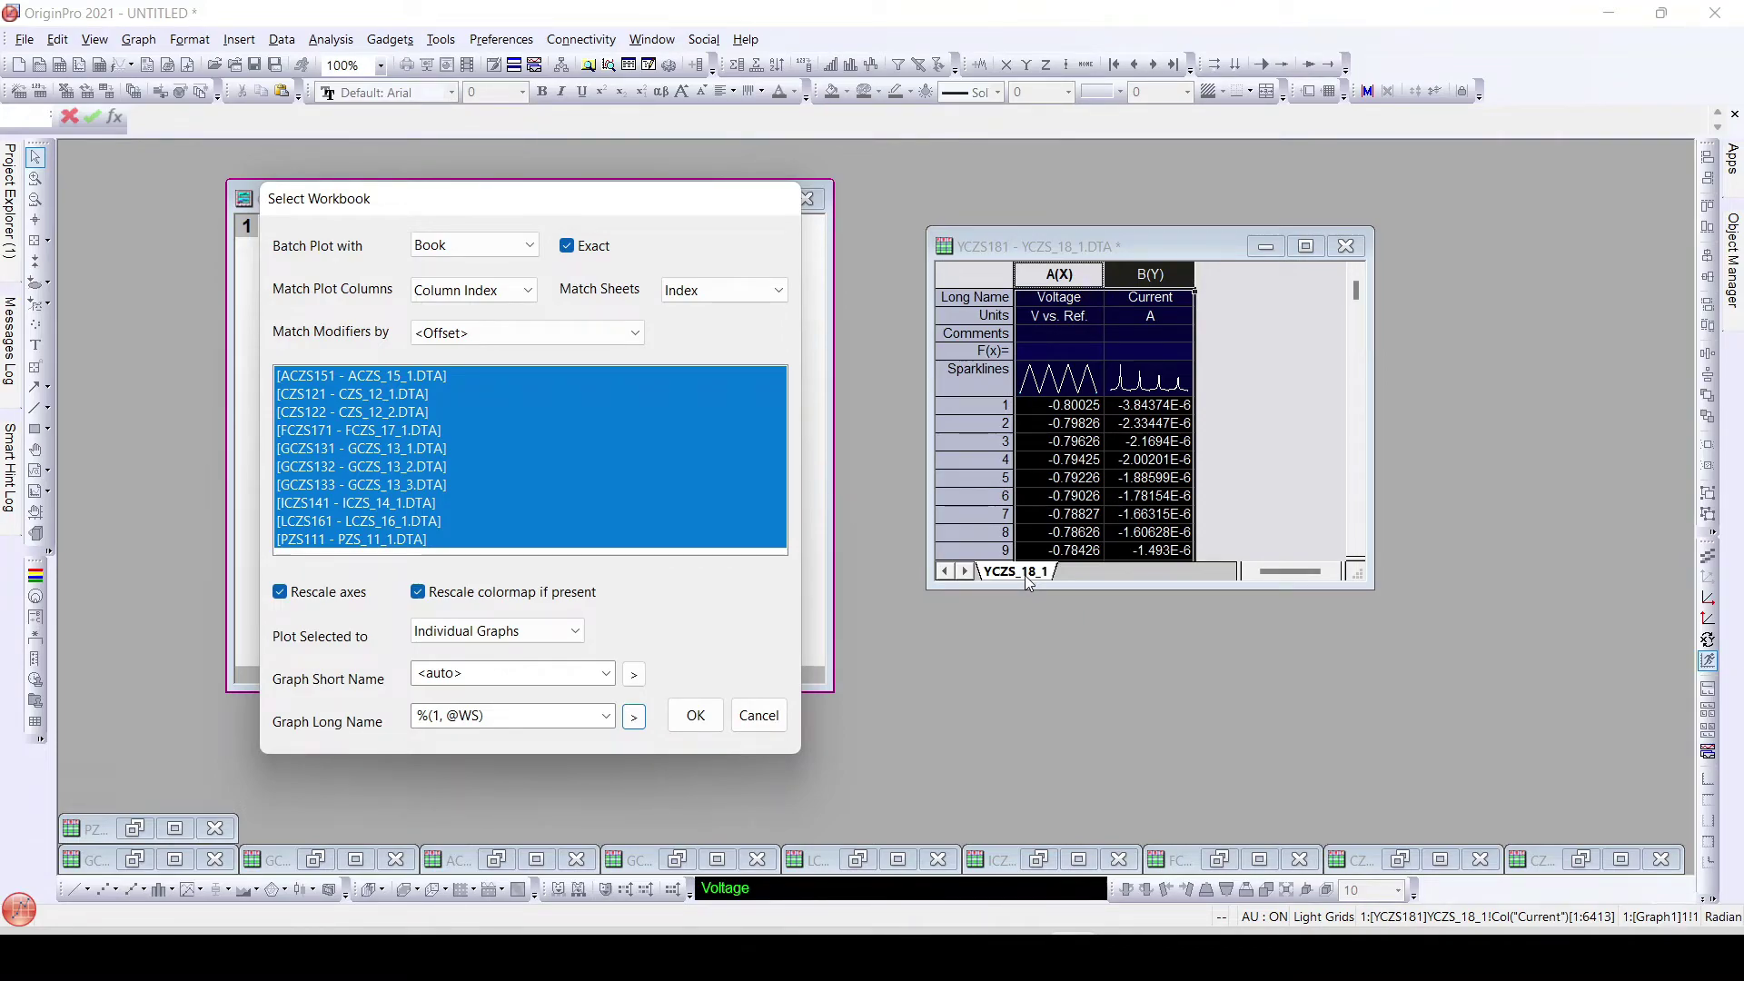
{"action": "left_click_drag", "start_coordinate": [551, 213], "coordinate": [968, 199]}
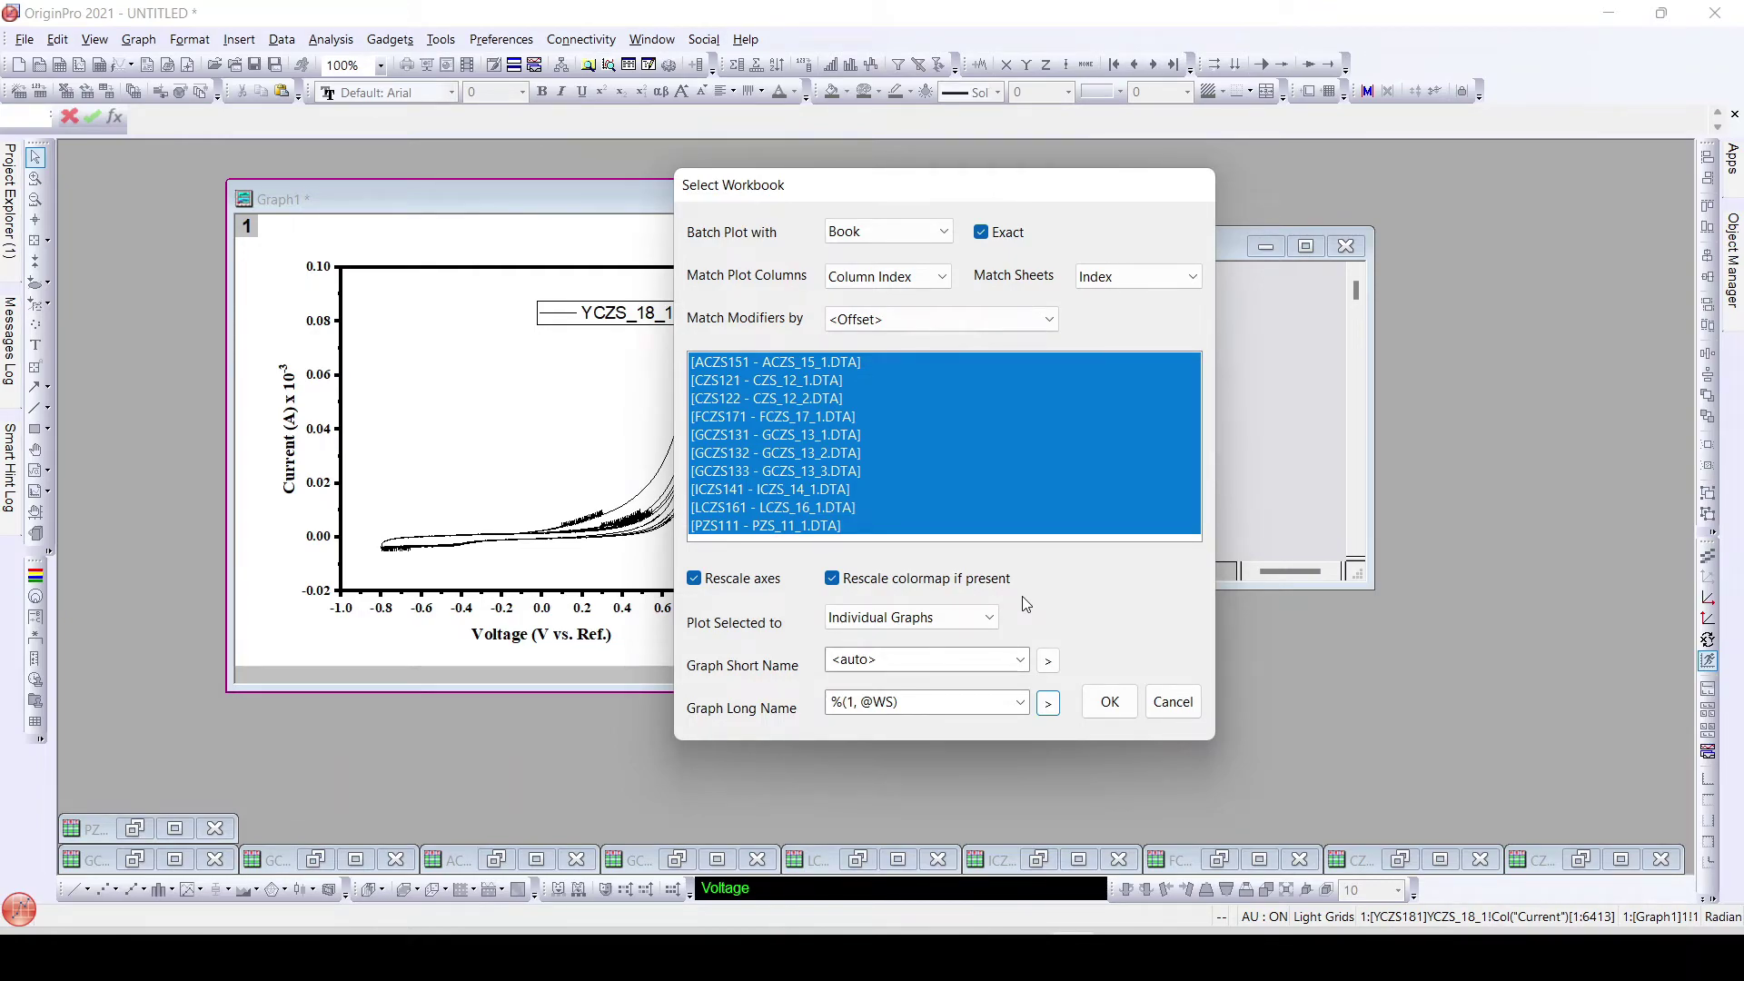
Step: Run the batch plot to create Graph2–Graph11, then spread the windows from PZS_11_1 to ACZS_15_1 apart
{"action": "left_click", "coordinate": [1114, 711]}
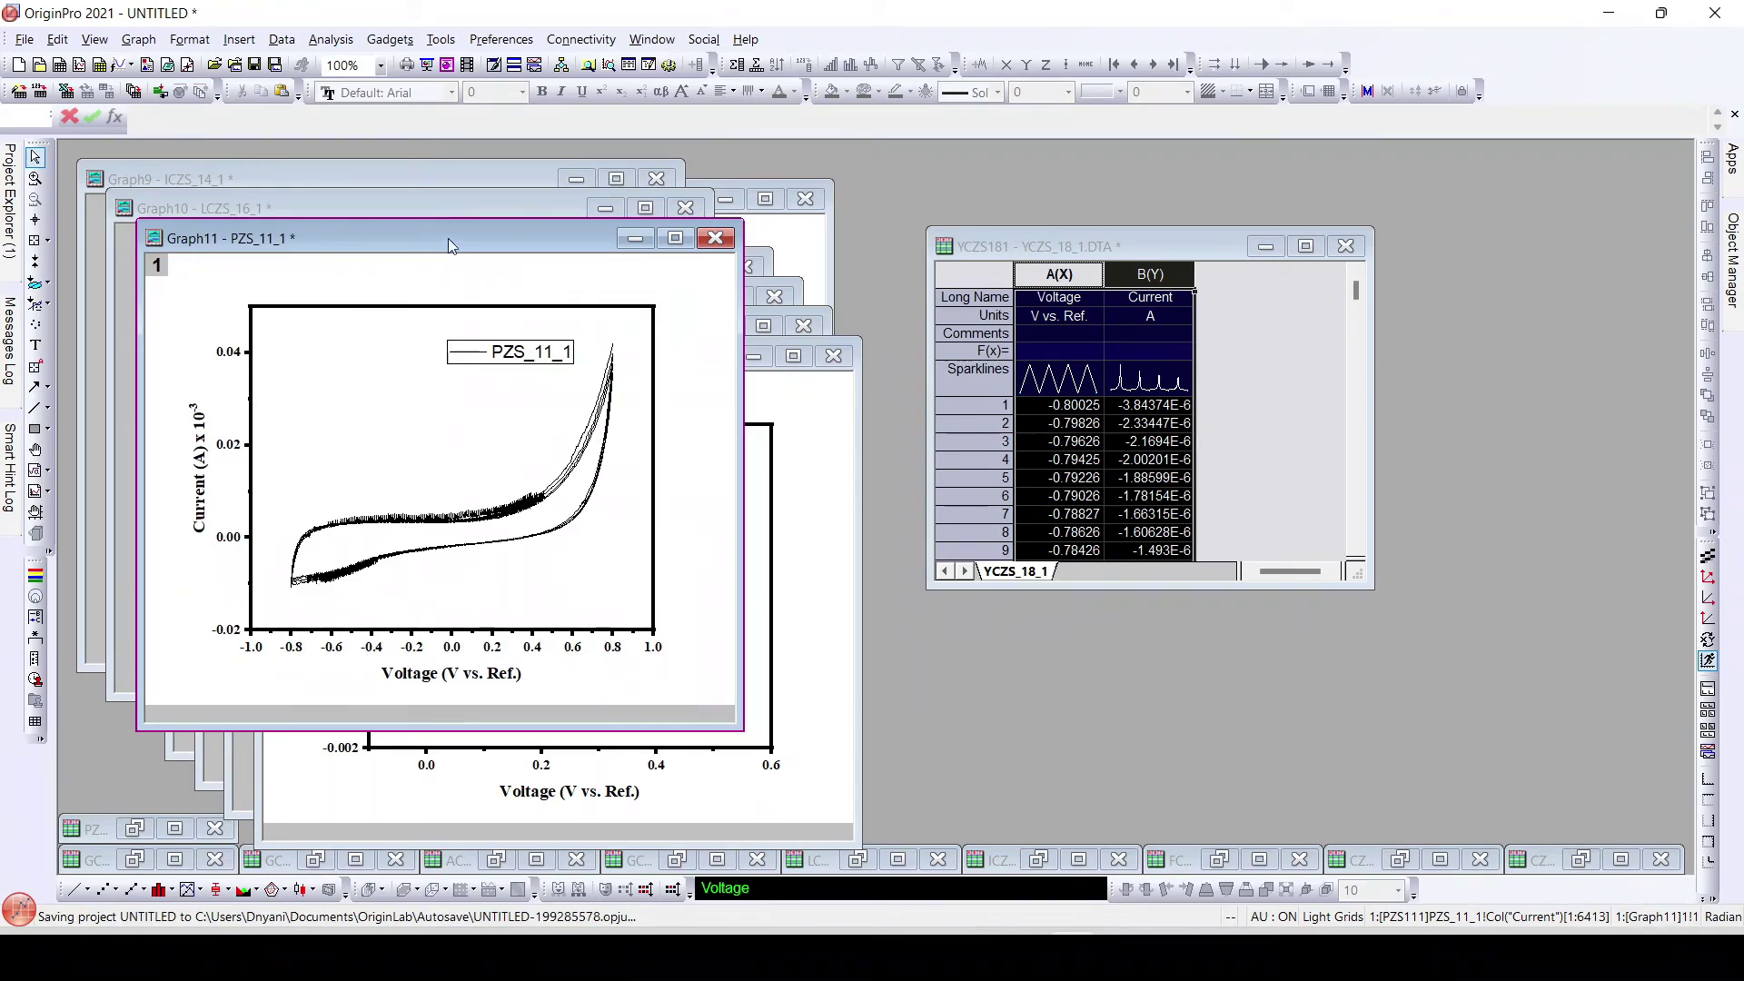
{"action": "left_click_drag", "start_coordinate": [440, 241], "coordinate": [1251, 209]}
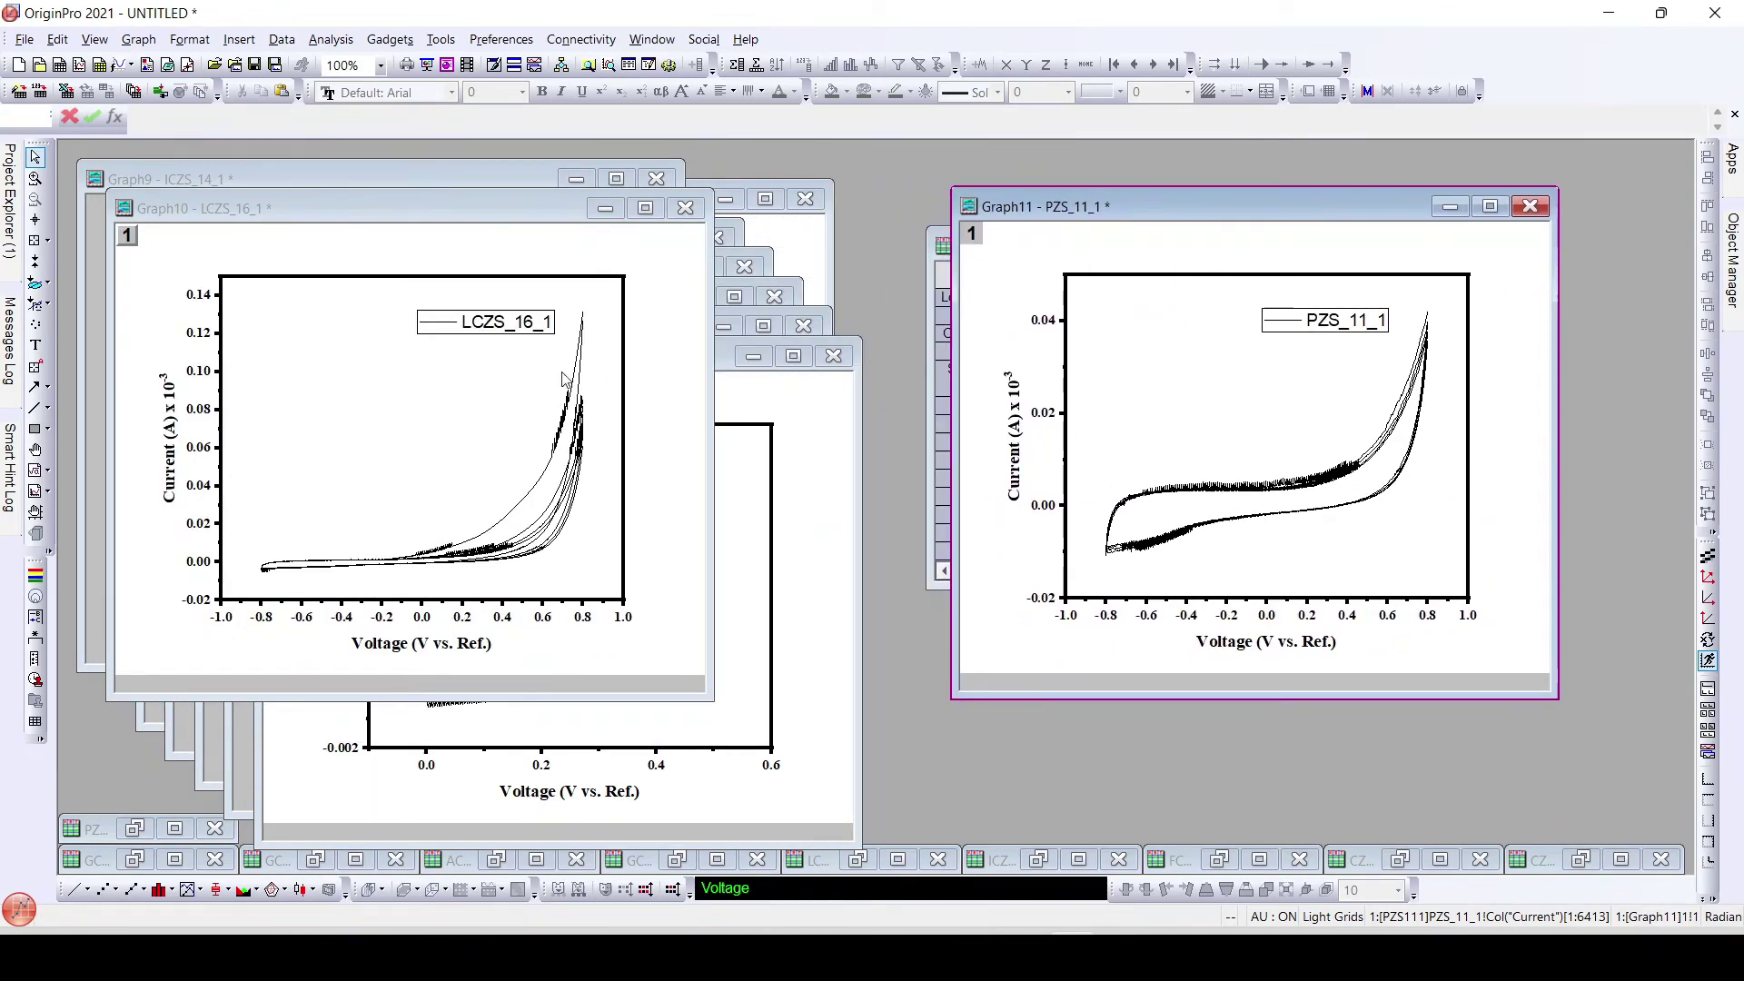
{"action": "left_click_drag", "start_coordinate": [338, 209], "coordinate": [687, 235]}
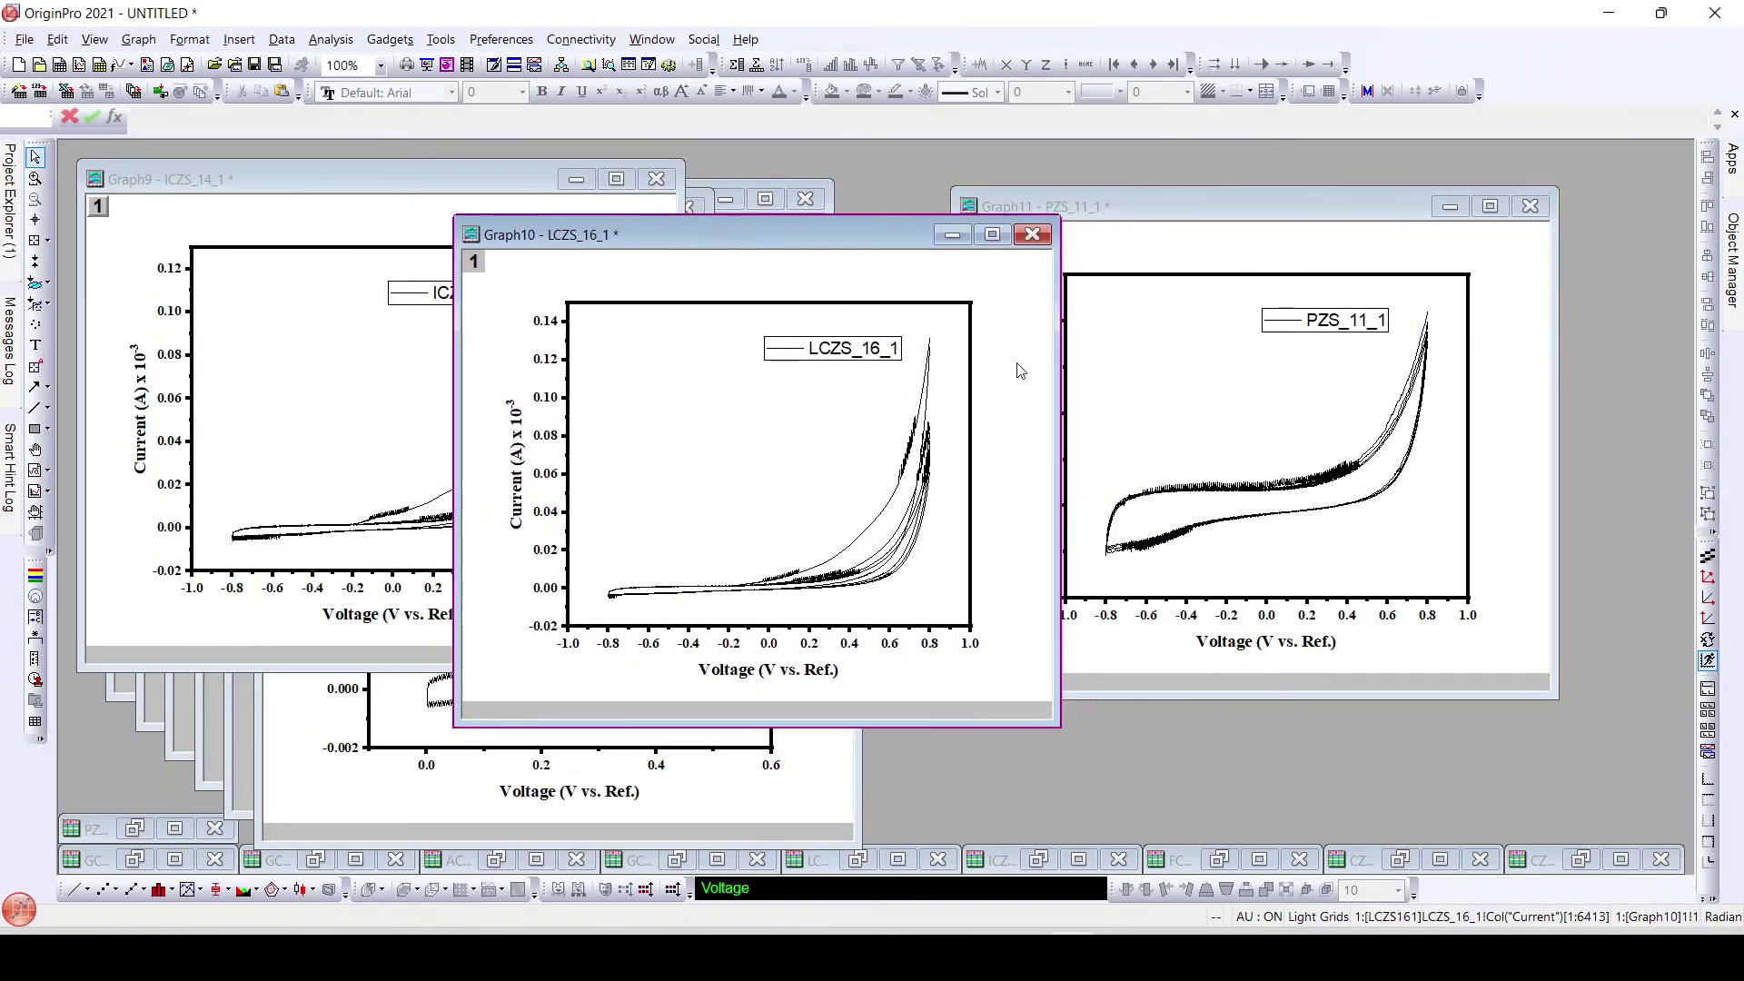
{"action": "left_click_drag", "start_coordinate": [673, 238], "coordinate": [1037, 231]}
{"action": "left_click_drag", "start_coordinate": [439, 182], "coordinate": [808, 296]}
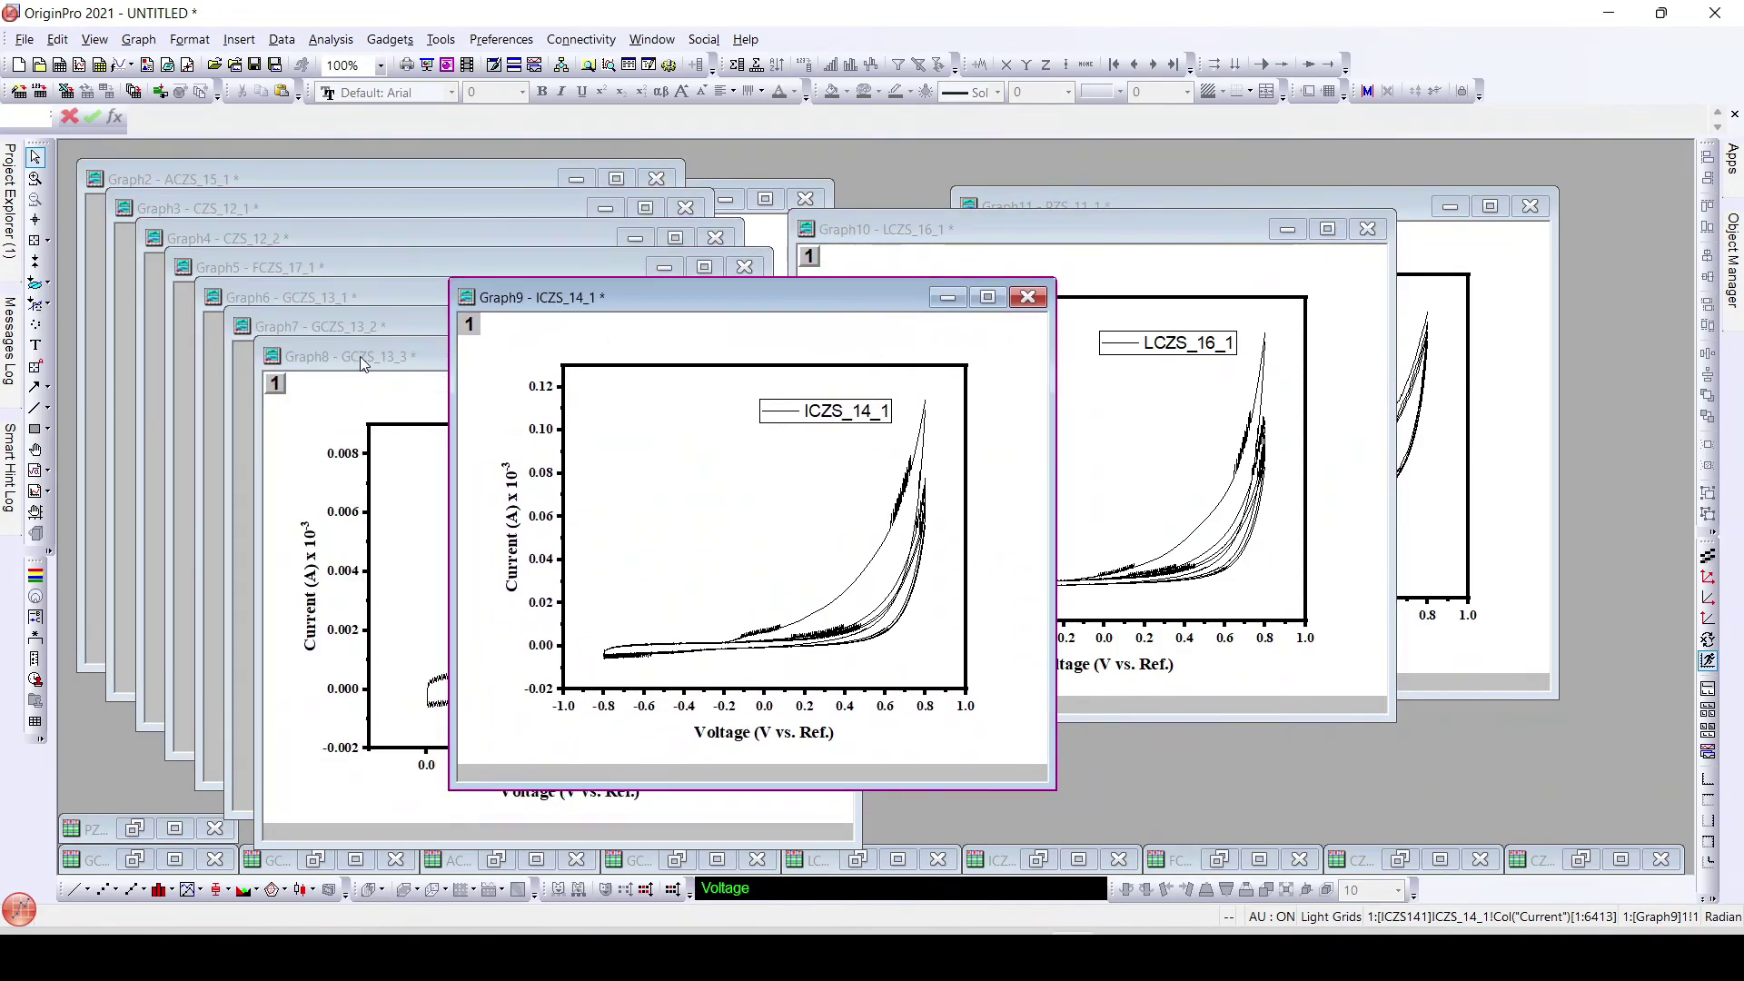
{"action": "left_click_drag", "start_coordinate": [360, 356], "coordinate": [973, 307]}
{"action": "left_click_drag", "start_coordinate": [356, 331], "coordinate": [656, 277]}
{"action": "left_click_drag", "start_coordinate": [297, 289], "coordinate": [648, 284]}
{"action": "left_click_drag", "start_coordinate": [332, 269], "coordinate": [605, 273]}
{"action": "left_click_drag", "start_coordinate": [350, 240], "coordinate": [646, 245]}
{"action": "left_click_drag", "start_coordinate": [289, 188], "coordinate": [594, 268]}
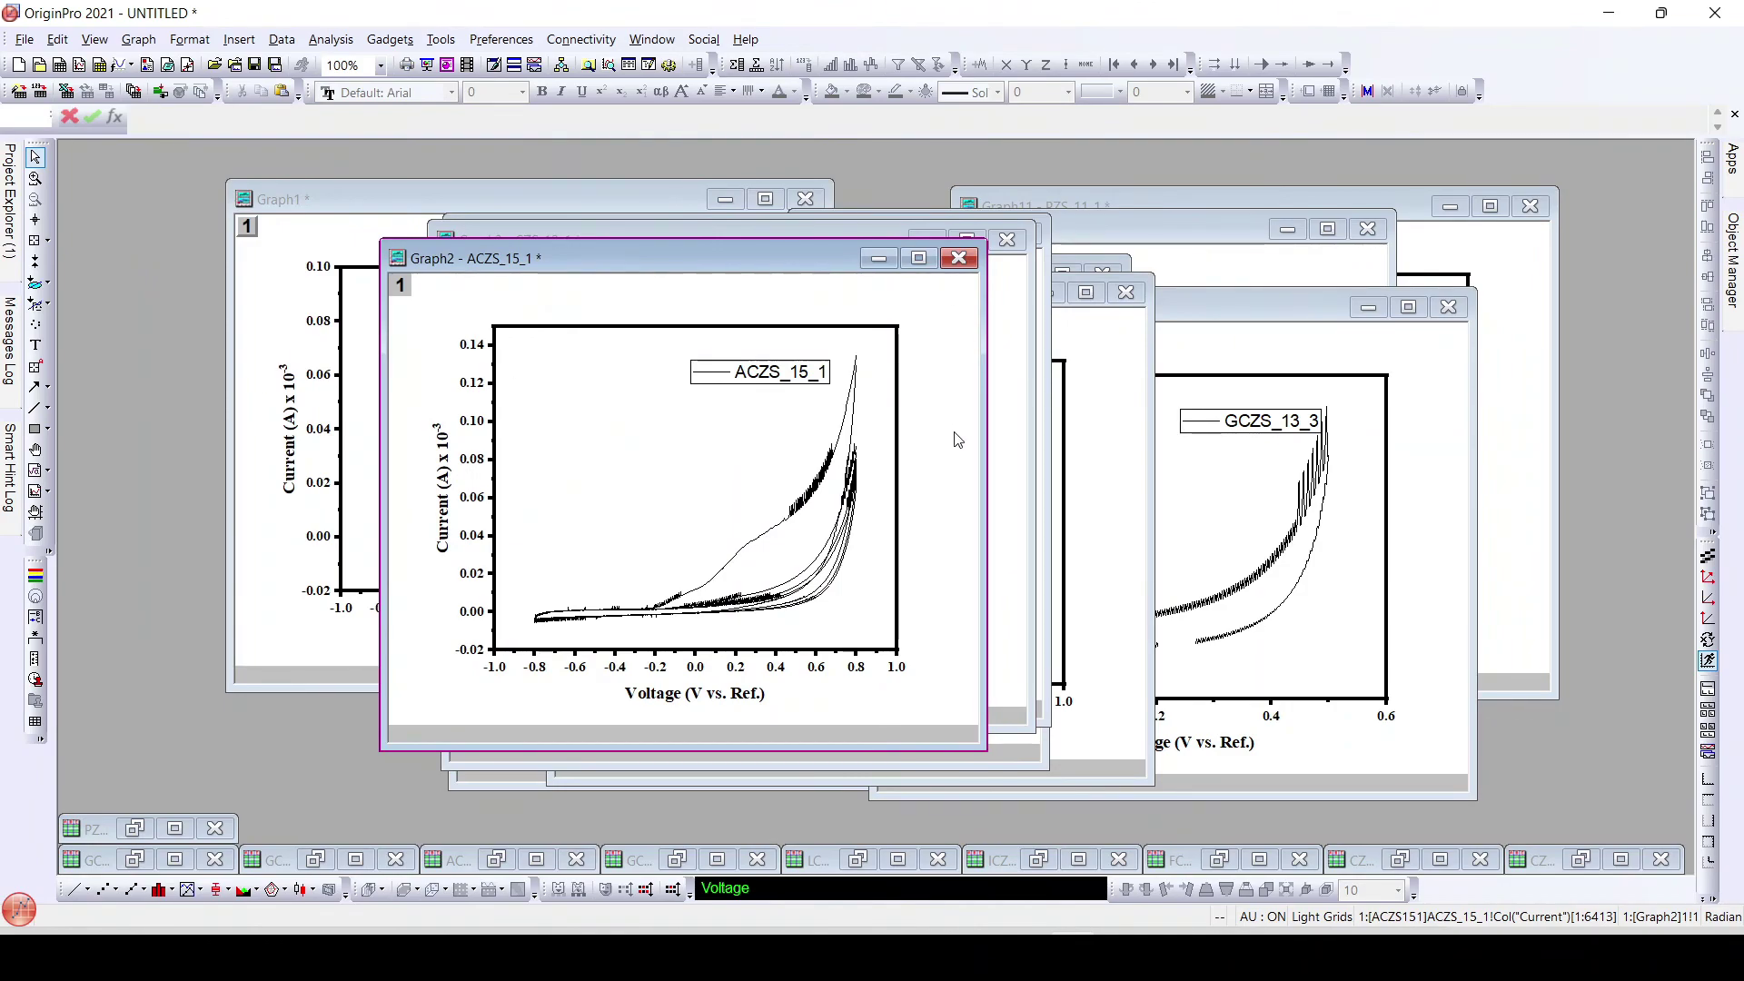